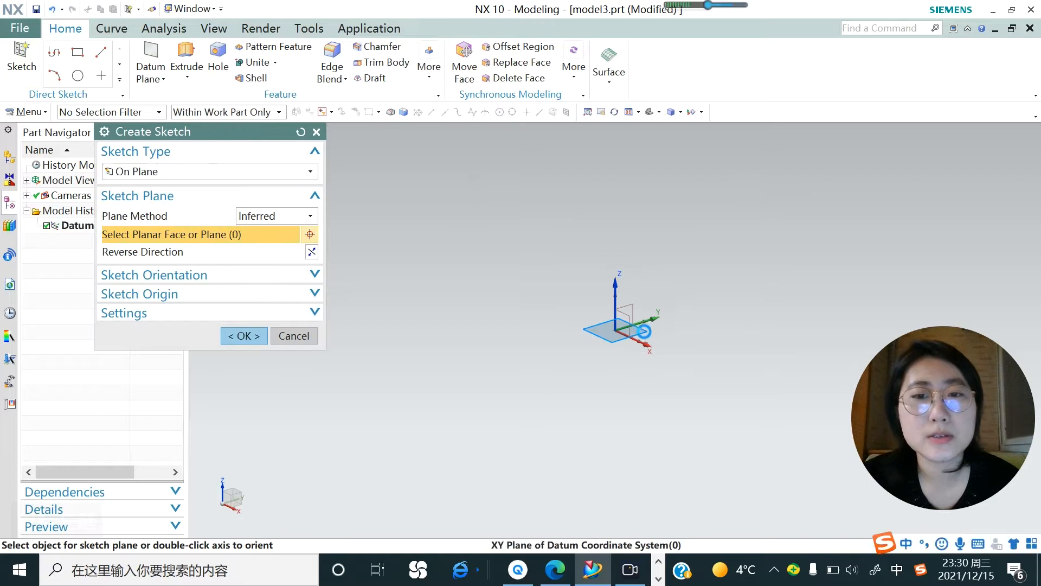
Sketch a circle about 10 mm in diameter on the XY plane, centred at about X -50, Y 19.
click(244, 335)
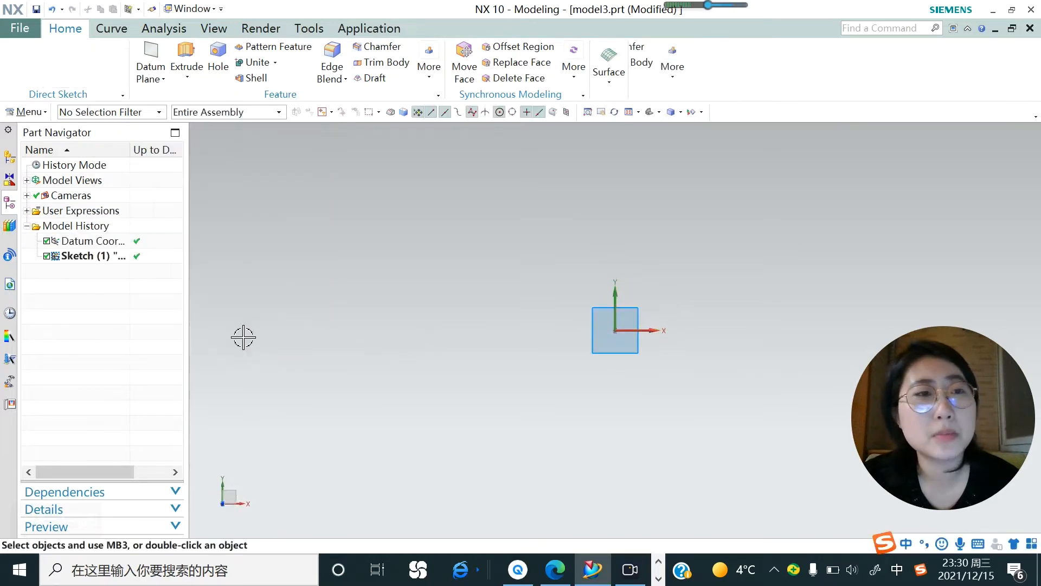
click(182, 52)
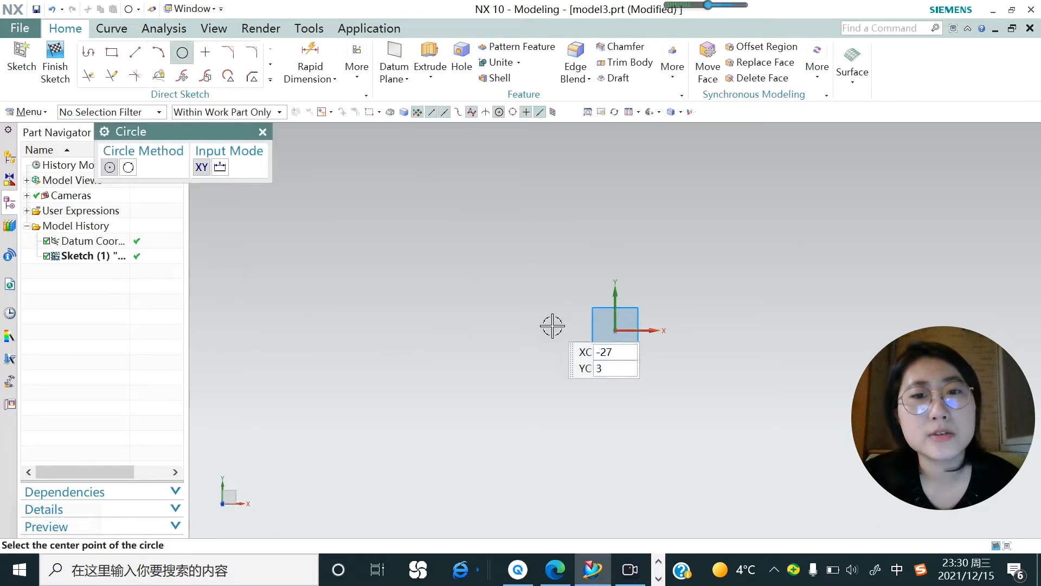
click(496, 285)
click(500, 297)
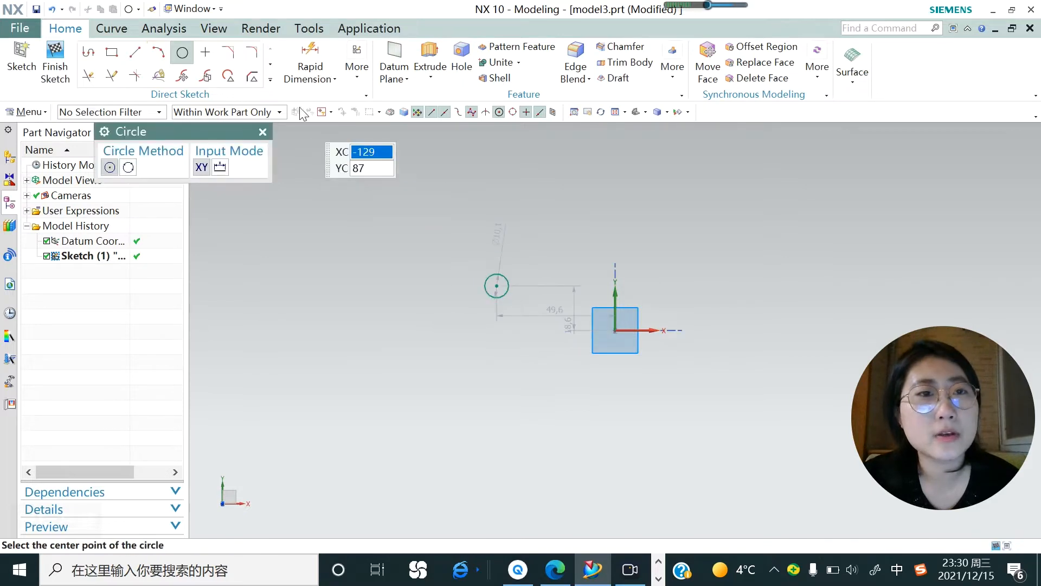
Extrude the sketched circle from -6 mm to 2 mm into a solid cylinder.
click(431, 77)
click(433, 98)
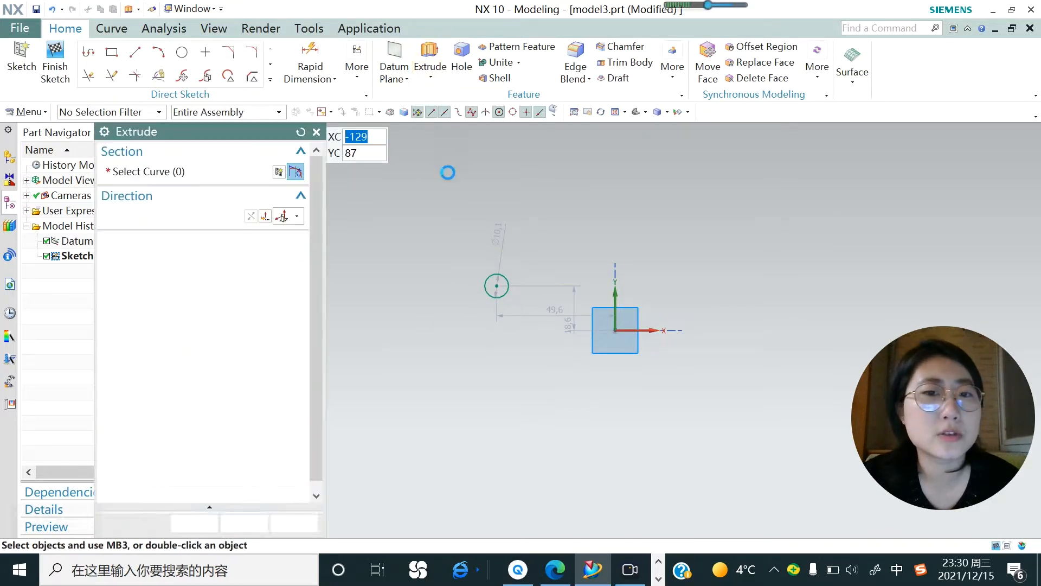
click(481, 281)
middle_drag(474, 328, 470, 273)
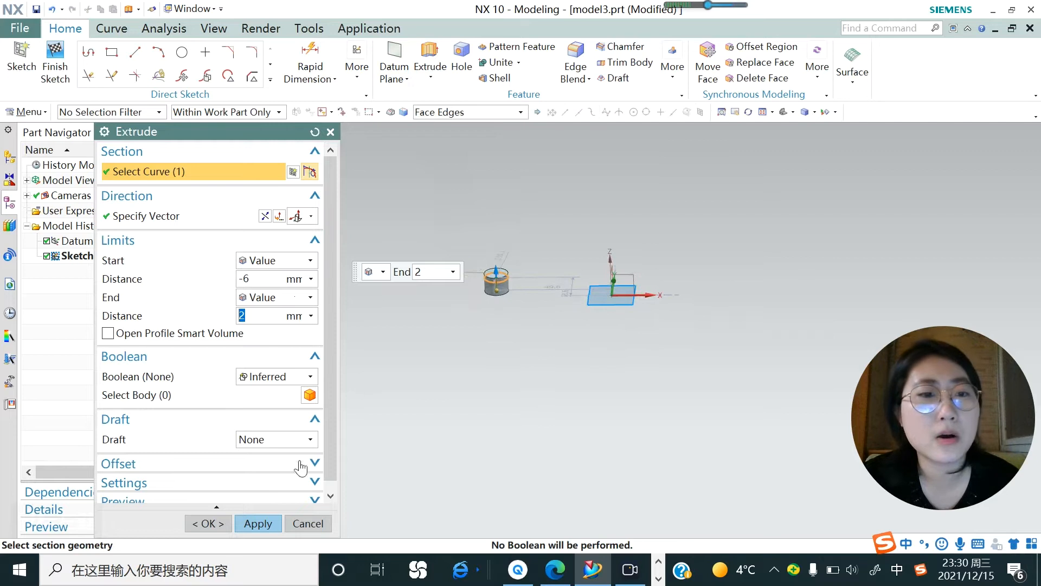
click(258, 523)
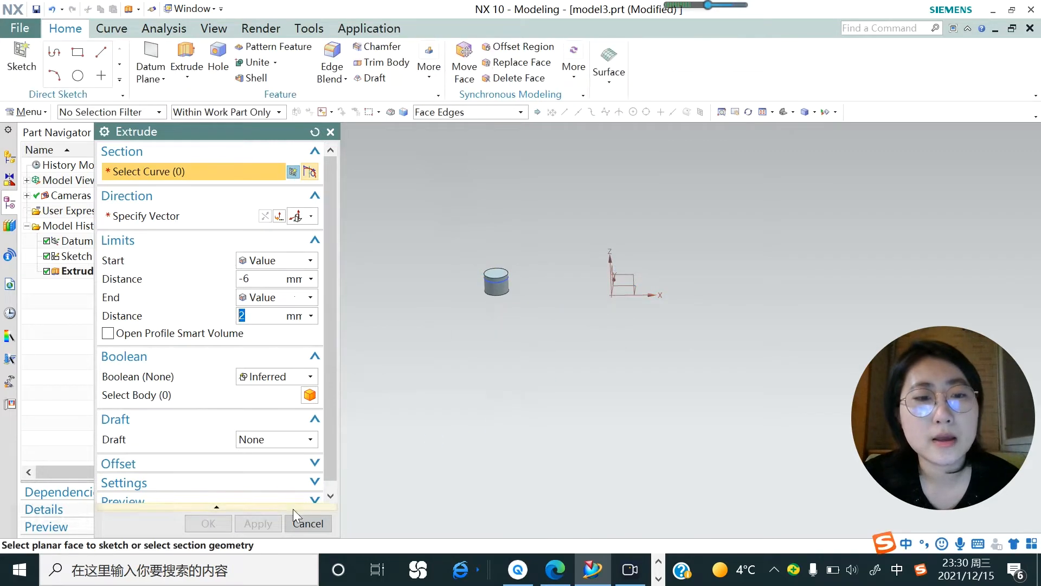
click(307, 523)
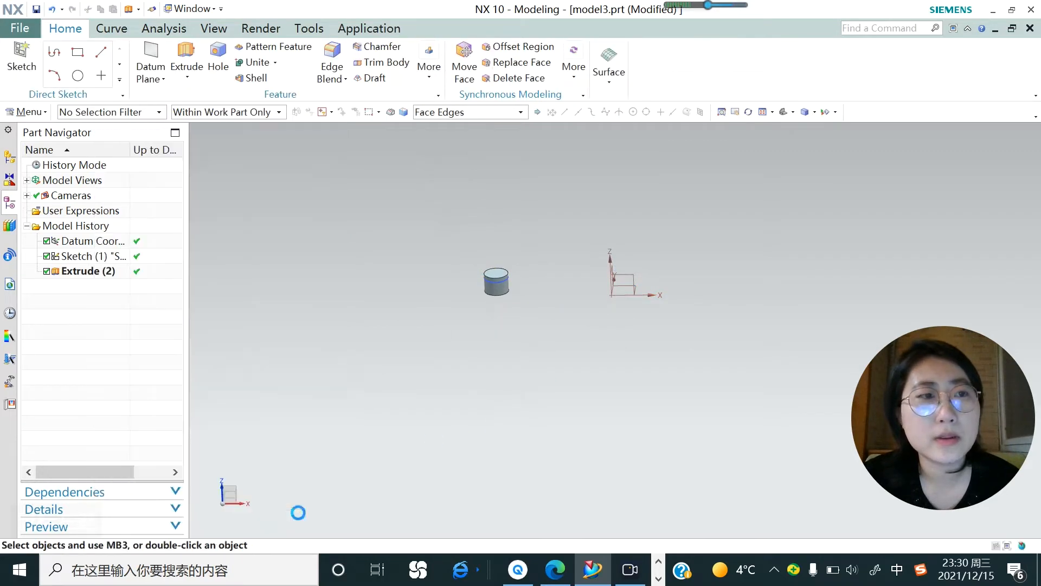
click(26, 112)
mouse_move(48, 175)
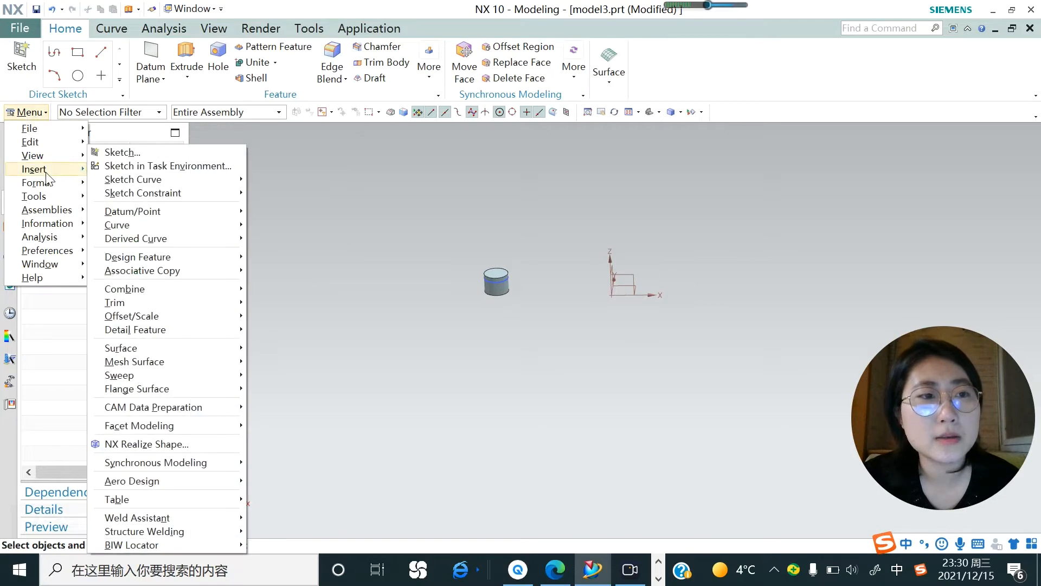
mouse_move(166, 275)
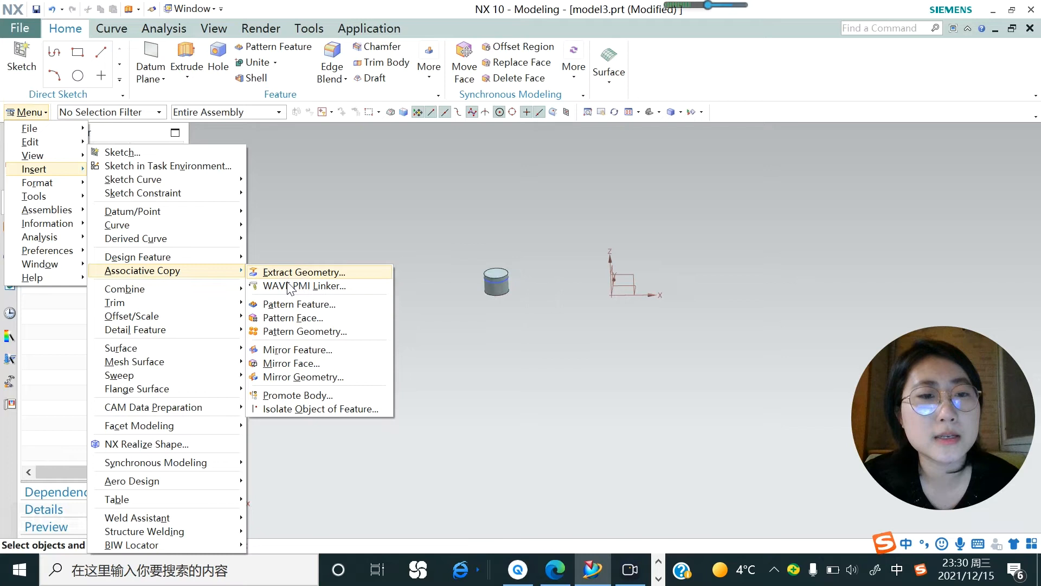
click(286, 330)
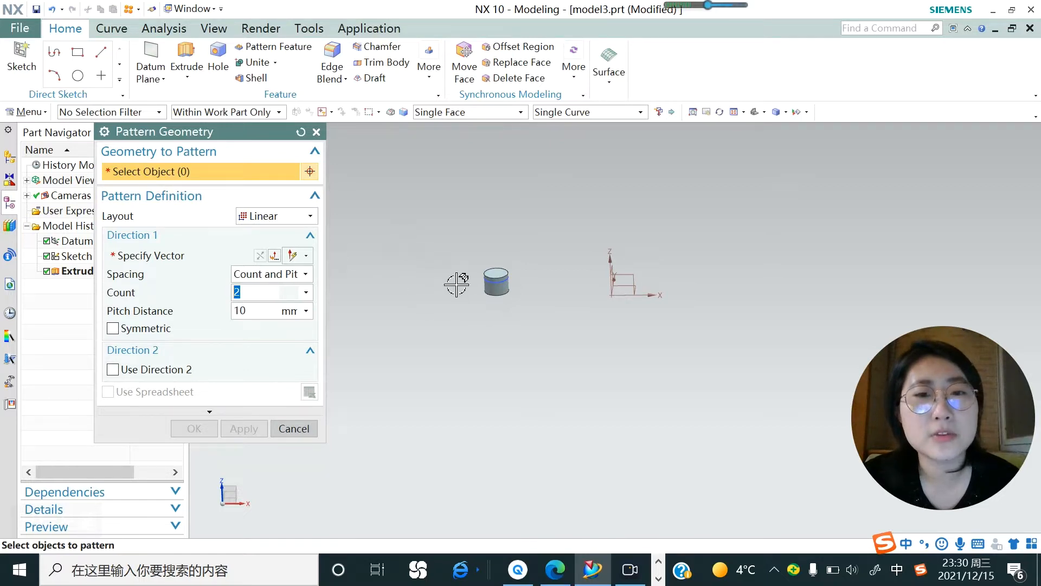
scroll(453, 248, up, 2)
scroll(454, 248, down, 3)
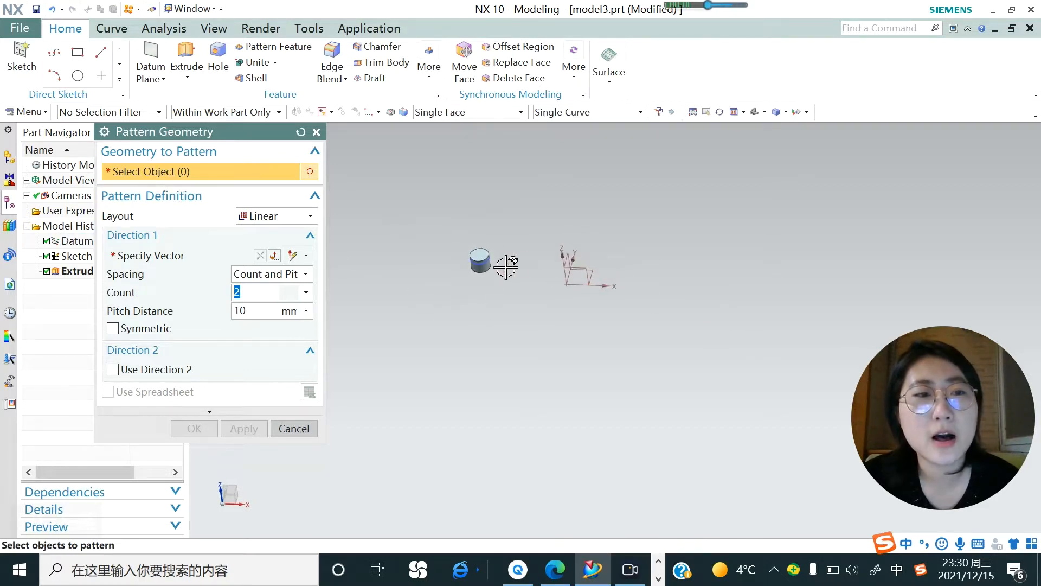
click(479, 263)
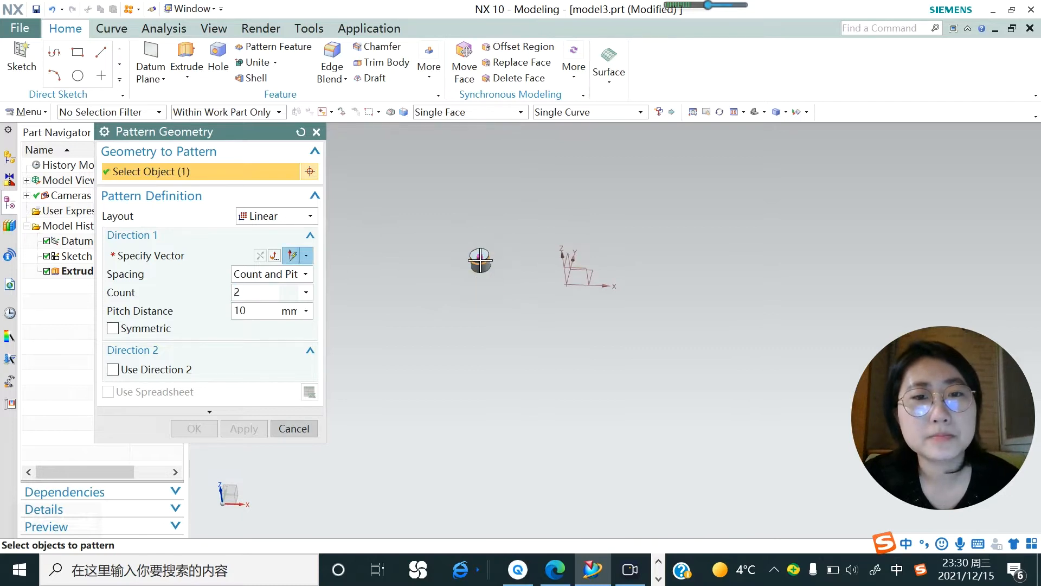
key(Escape)
Start a linear geometry pattern of the extruded cylinder with the X-axis as its first direction.
click(479, 262)
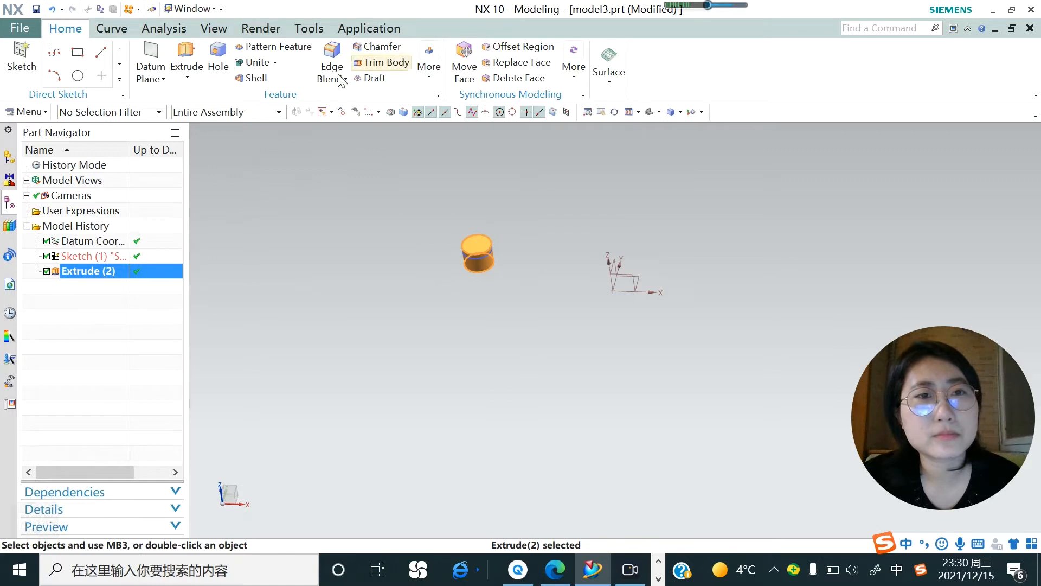
click(27, 112)
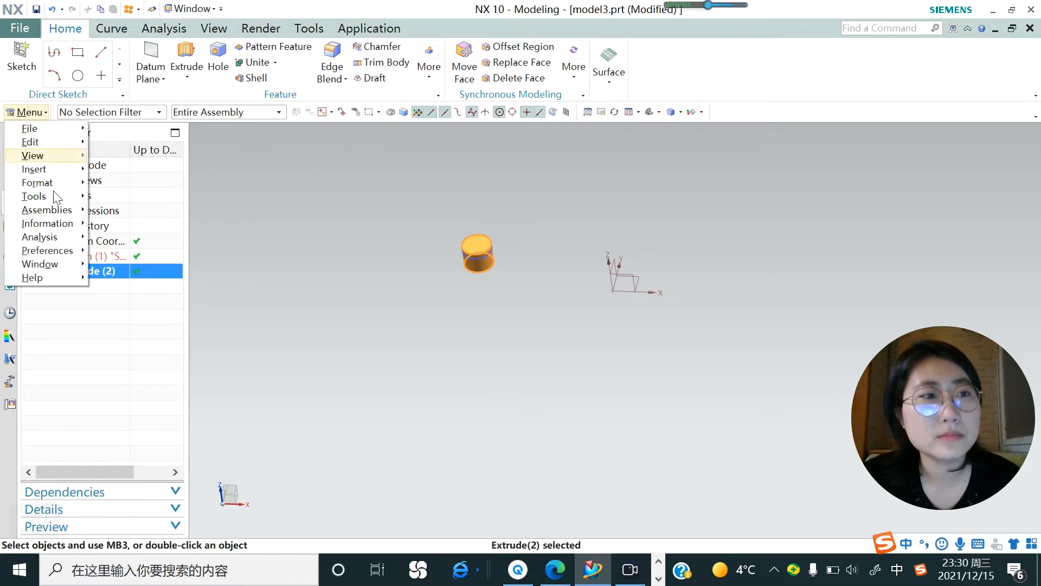
mouse_move(57, 171)
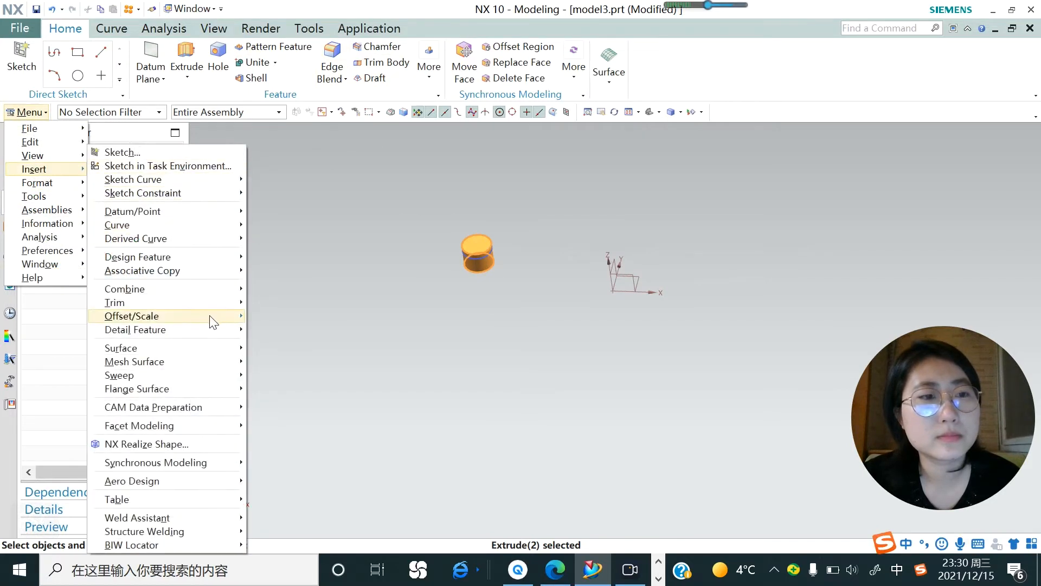
mouse_move(221, 270)
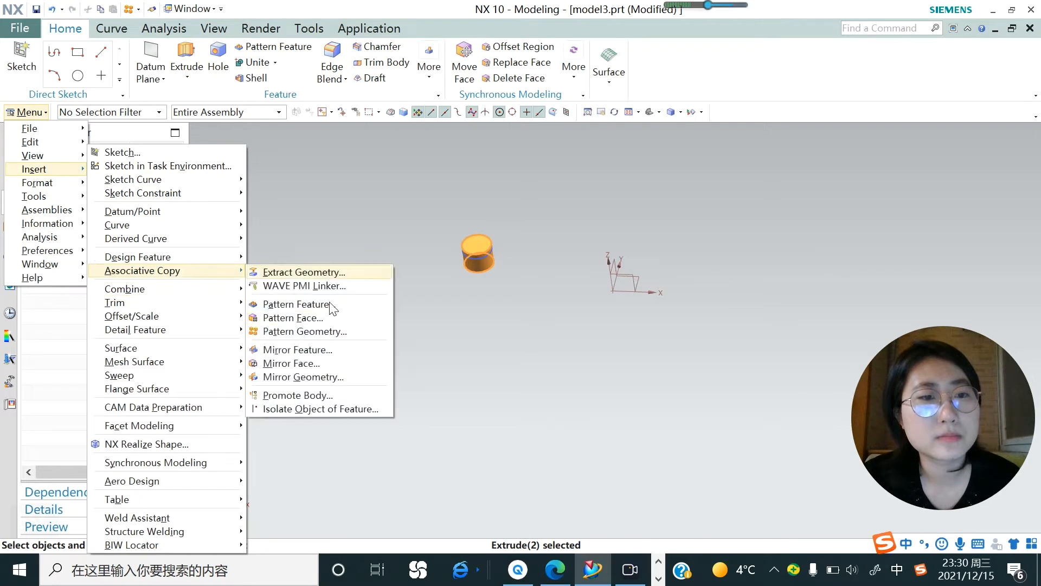
click(324, 332)
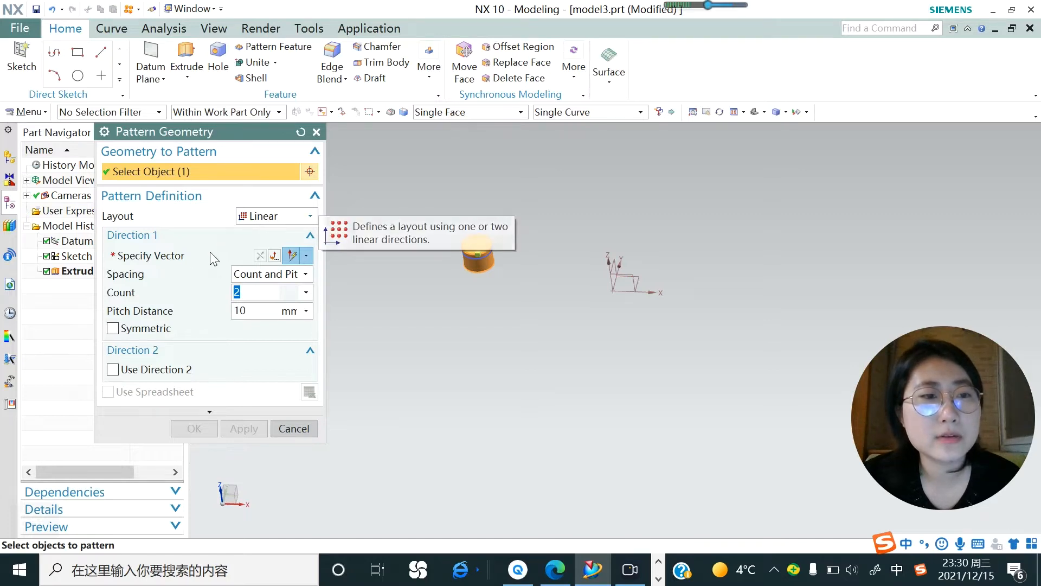
click(174, 256)
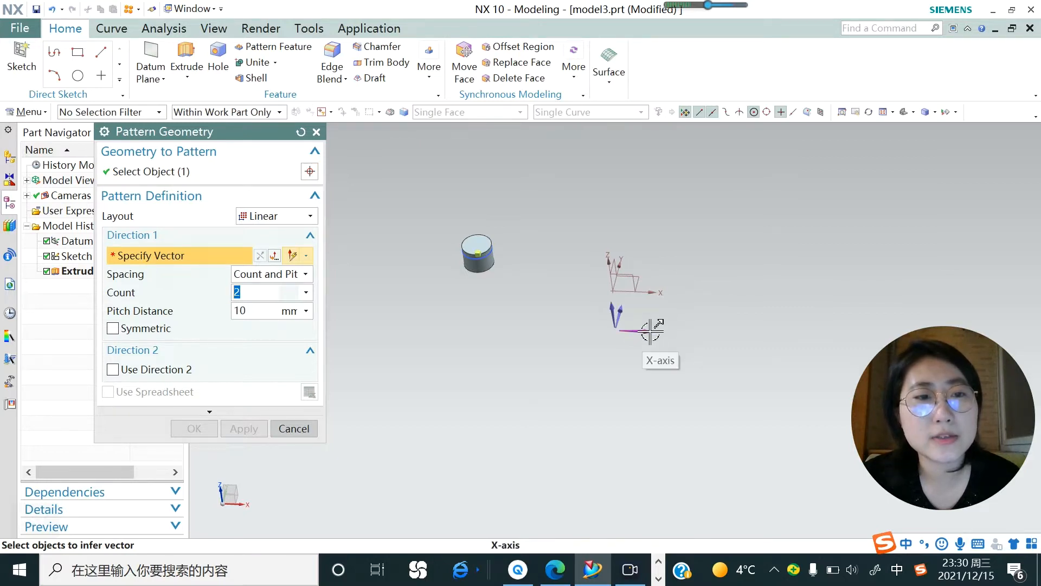
click(651, 331)
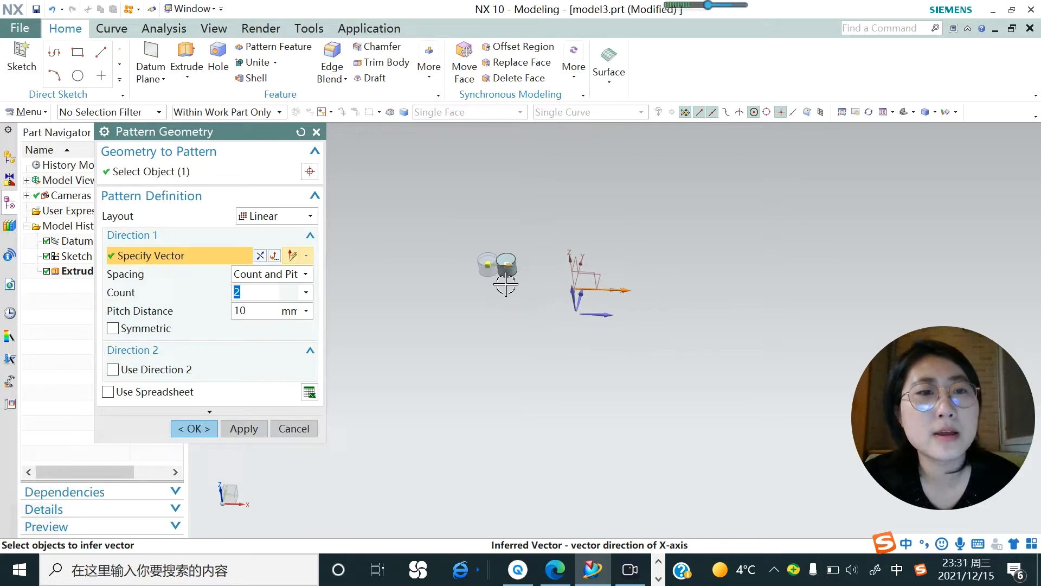
Set the first direction's pitch distance to 15 mm and its count to 10, keeping Count and Pitch spacing.
drag(507, 266, 521, 266)
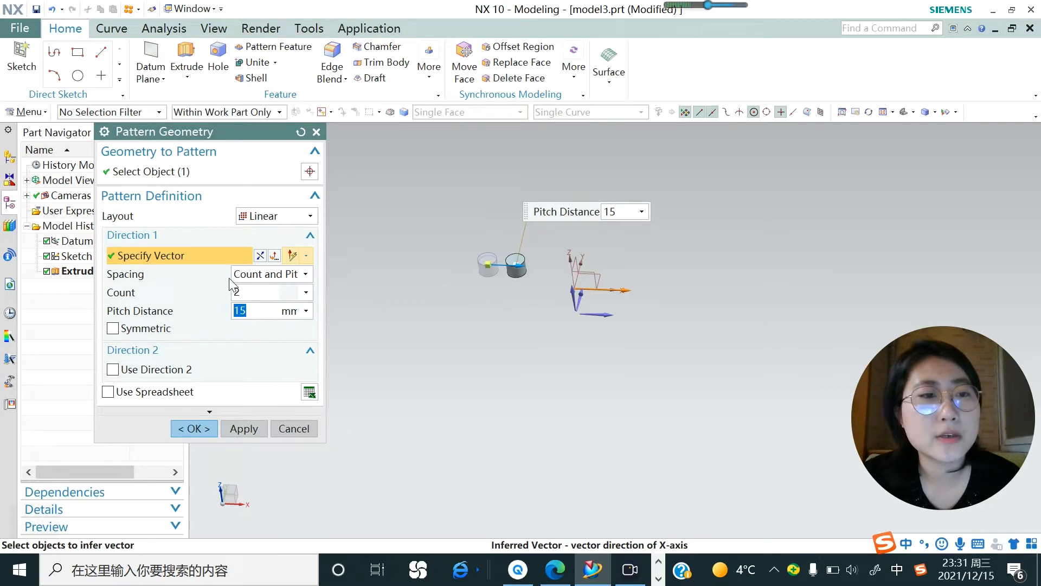
click(303, 274)
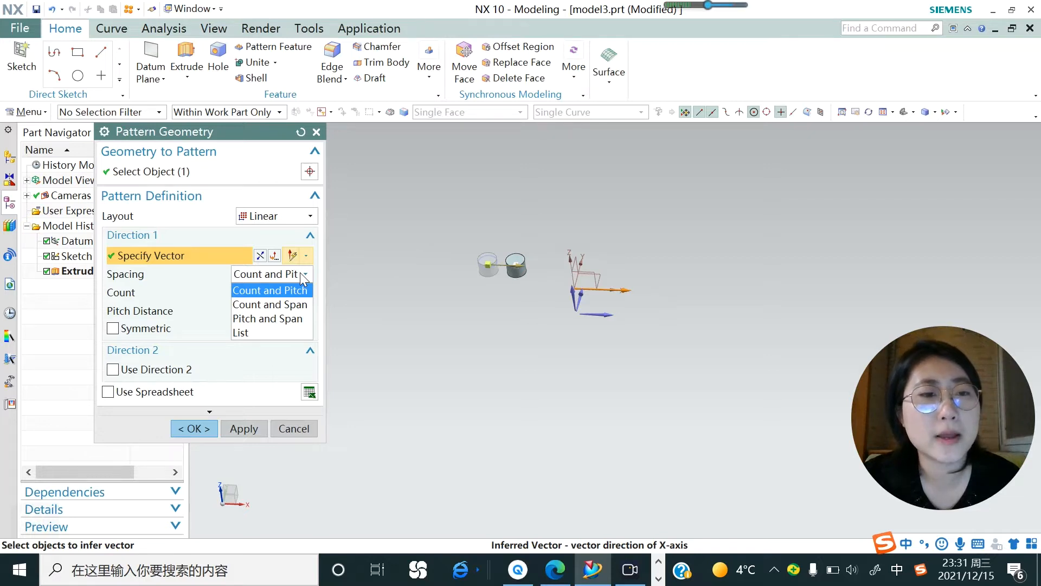
click(214, 294)
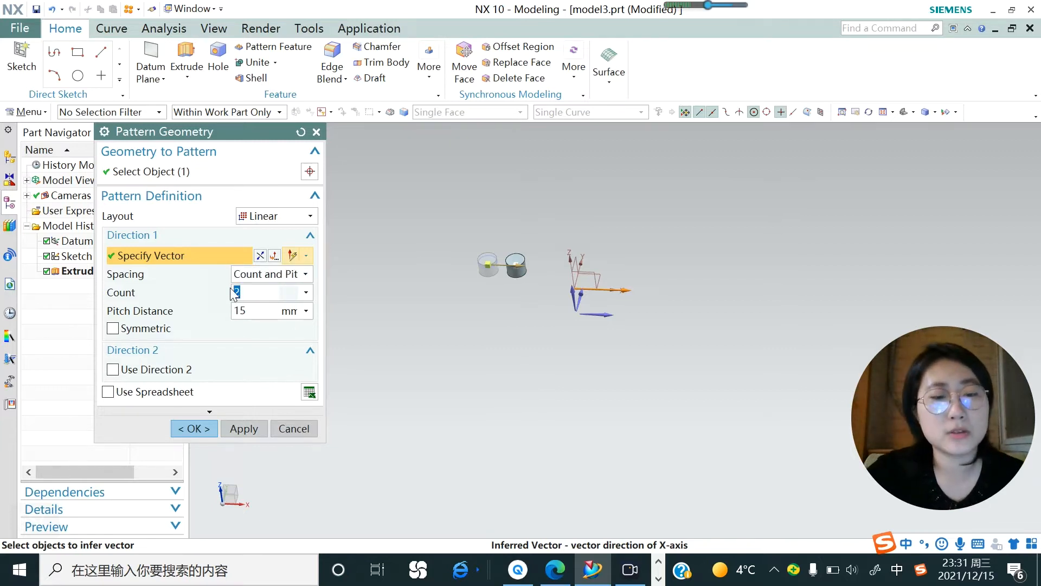
text(10)
key(Return)
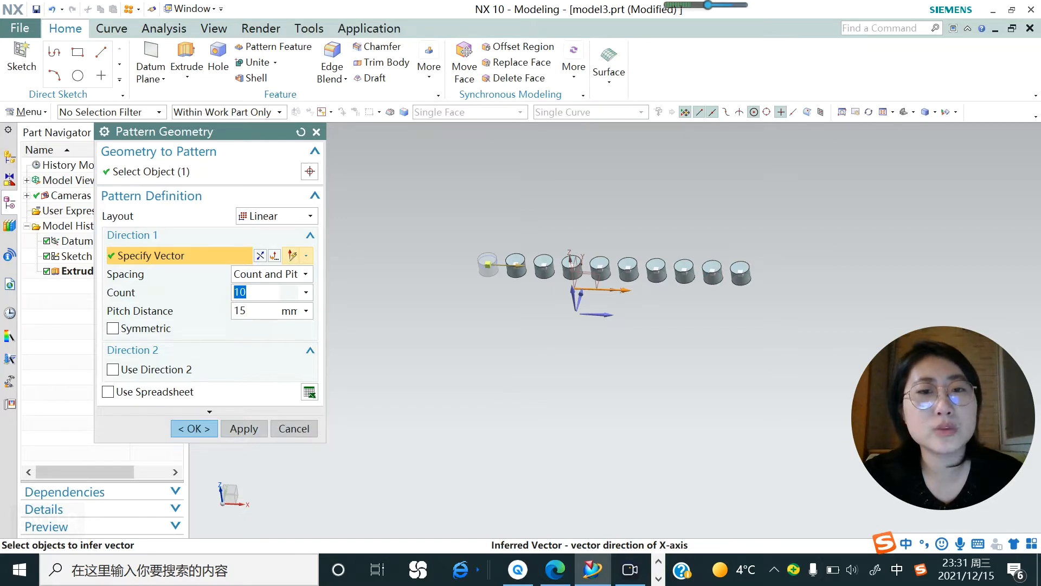
Set the first direction's pitch distance to 30 mm and make the pattern symmetric in that direction.
click(249, 310)
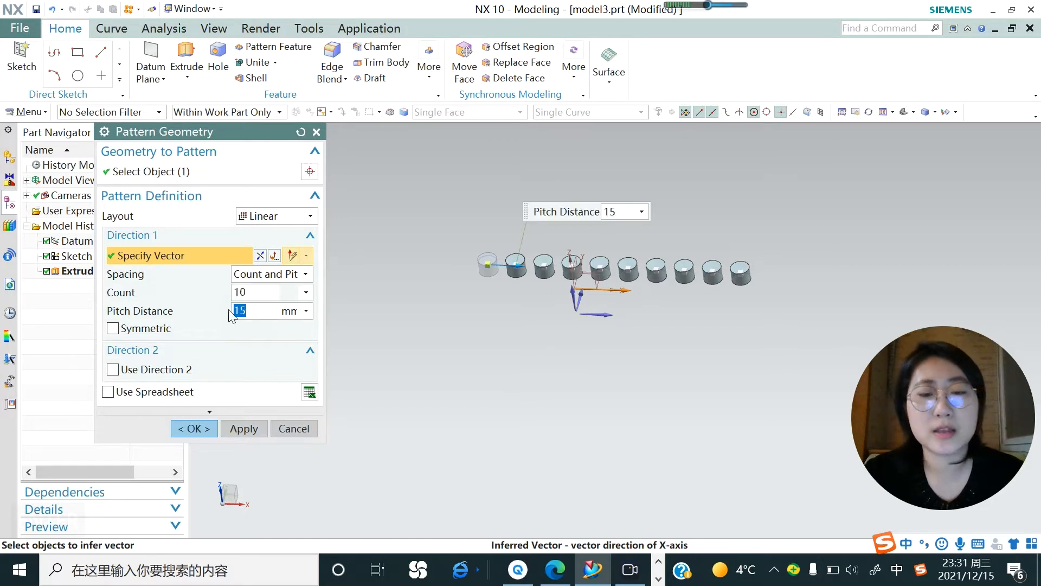
text(30)
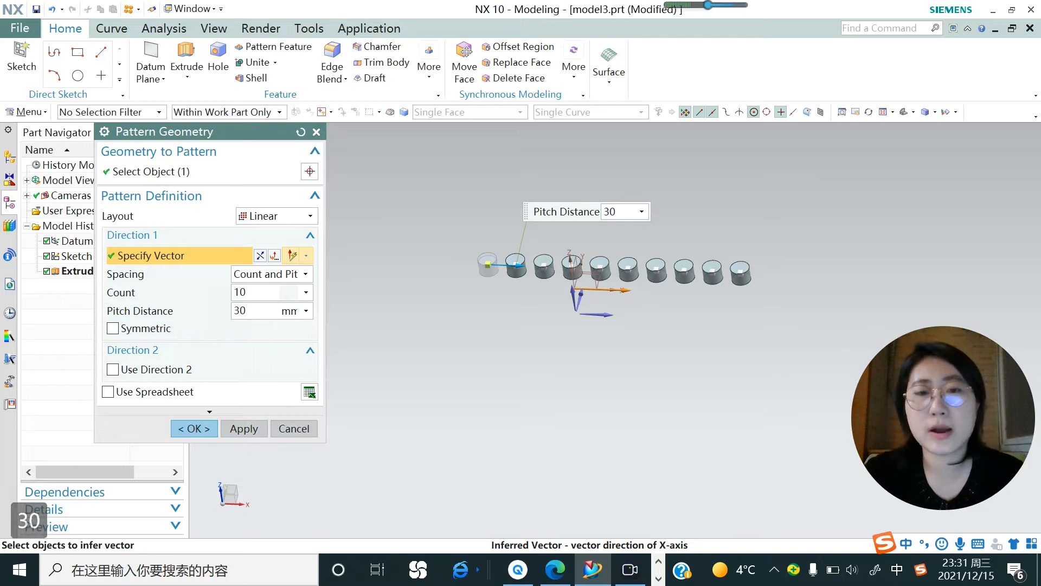
key(Return)
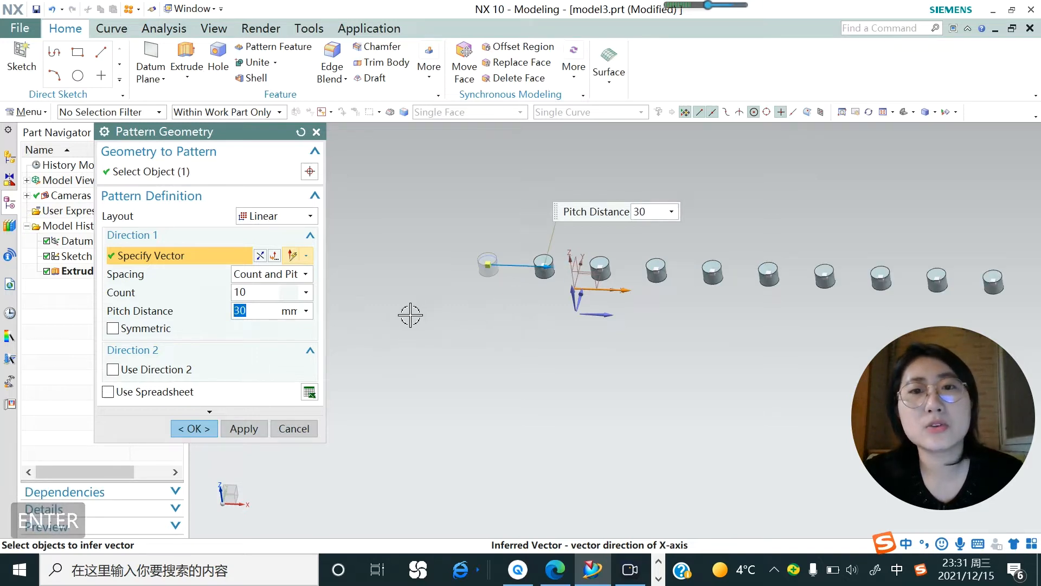
scroll(410, 314, down, 4)
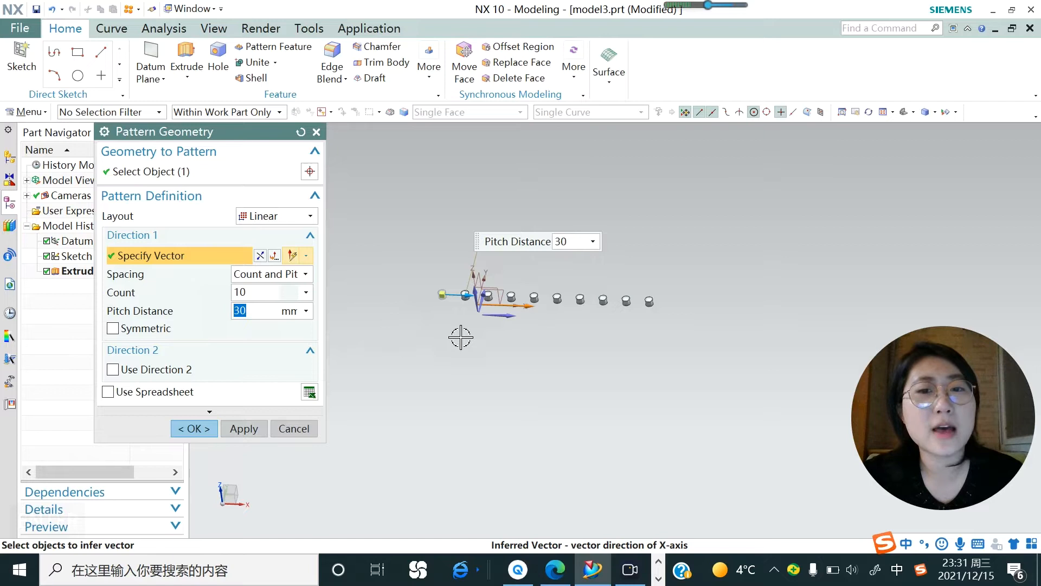
scroll(583, 307, down, 2)
scroll(411, 329, up, 1)
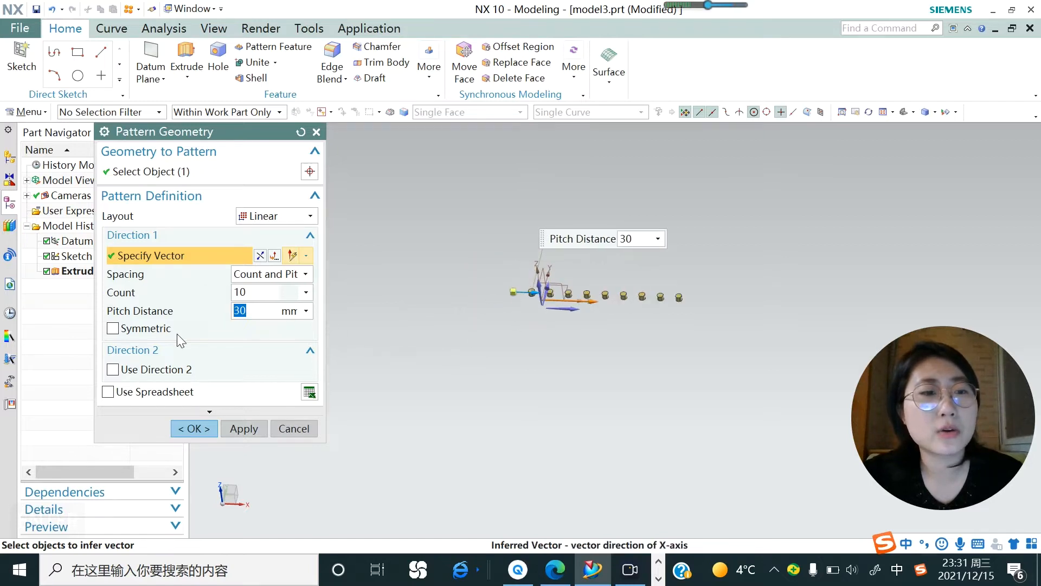
click(114, 329)
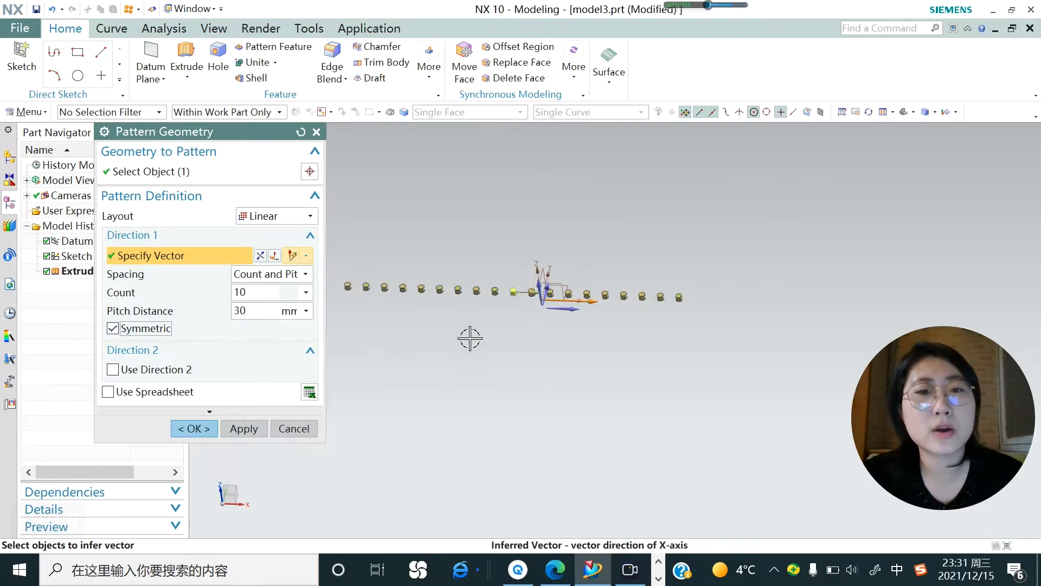
Enable a second pattern direction along the Y-axis with a count of 10.
click(113, 371)
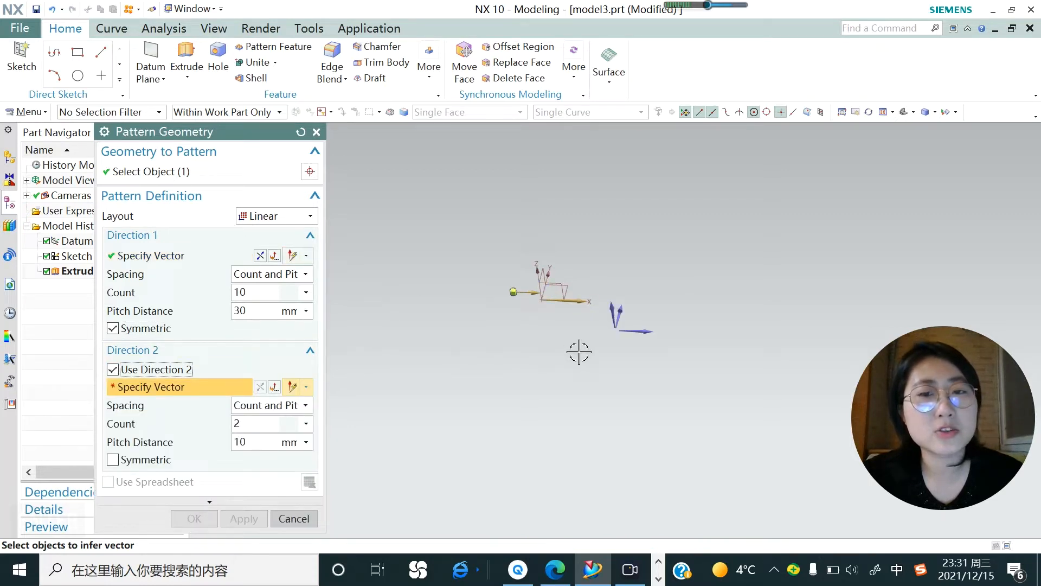
click(626, 313)
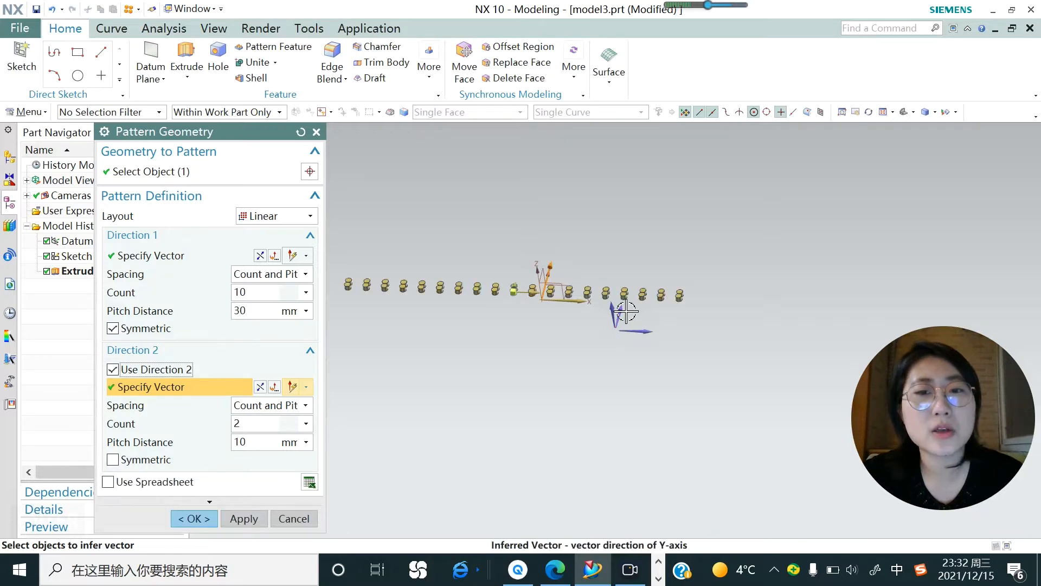
double_click(239, 423)
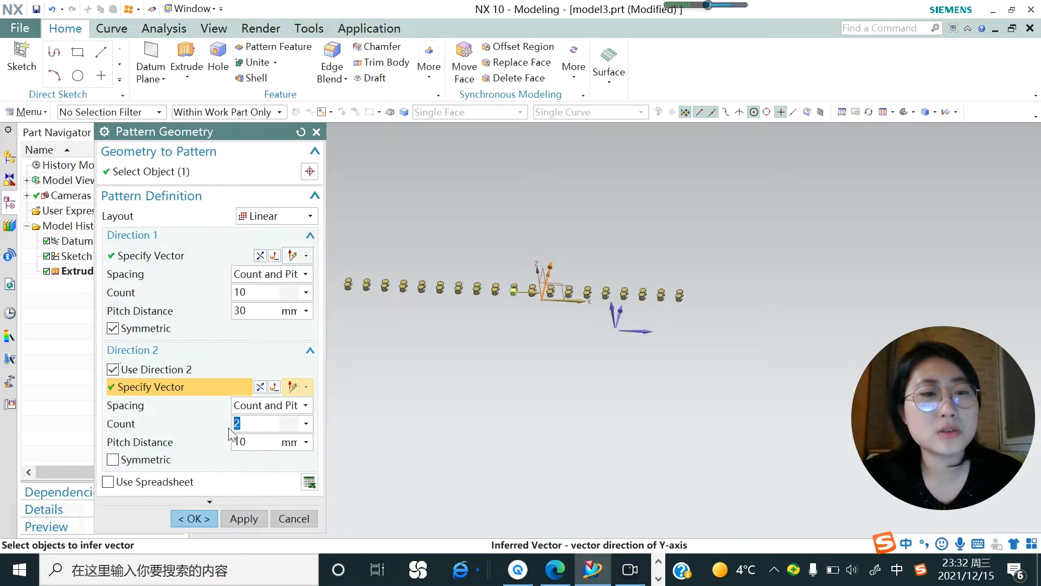
text(10)
key(Return)
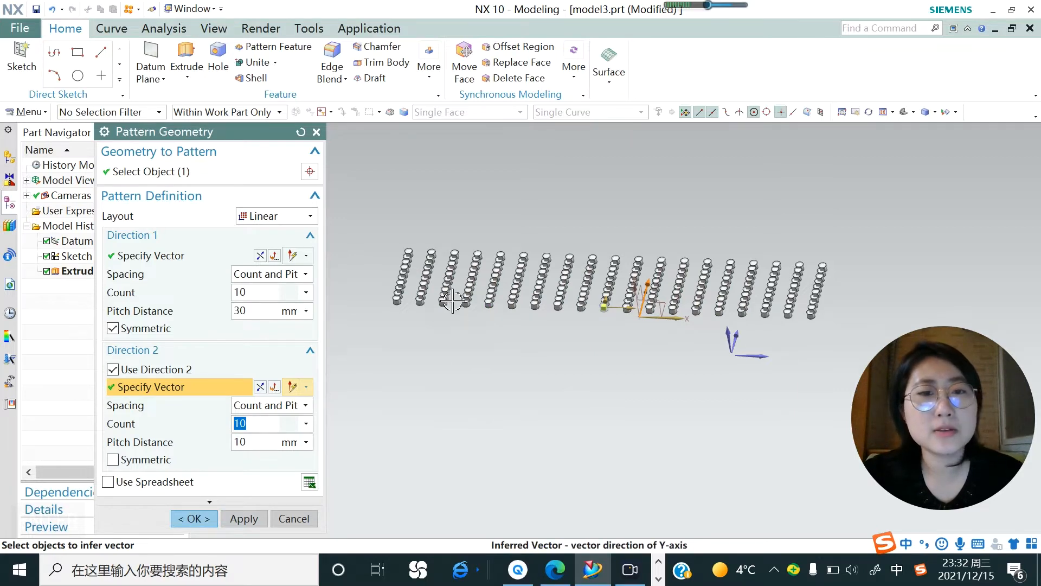
scroll(446, 297, up, 2)
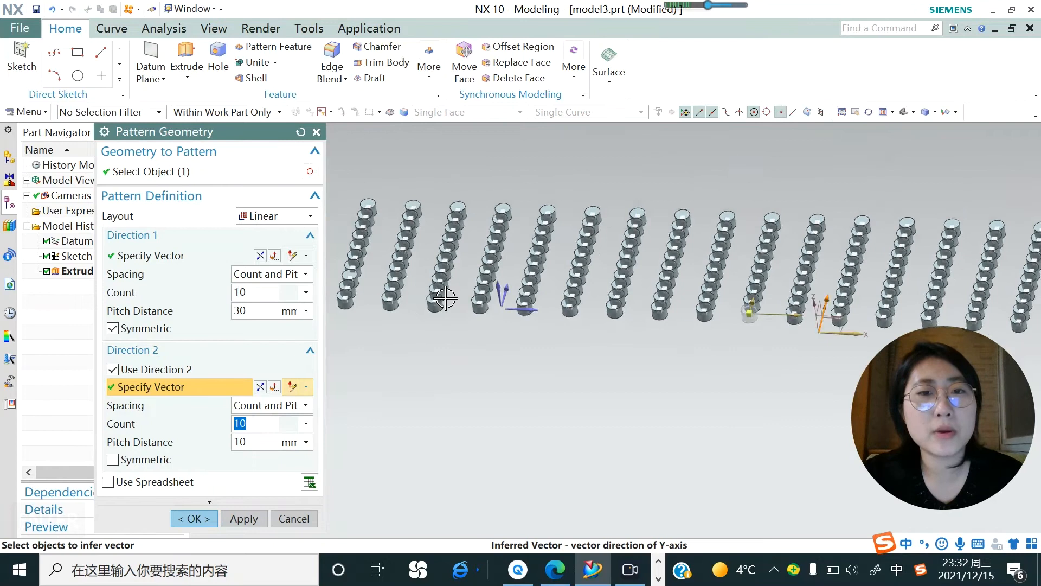
scroll(446, 297, down, 1)
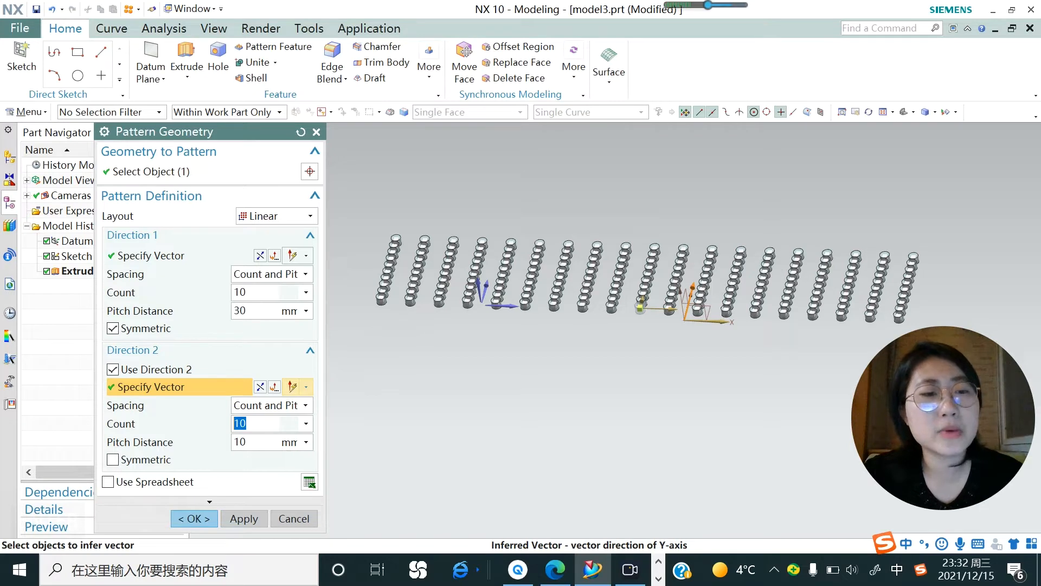
Set the second direction's pitch distance to 30 mm and make the pattern symmetric in that direction.
click(247, 442)
text(30)
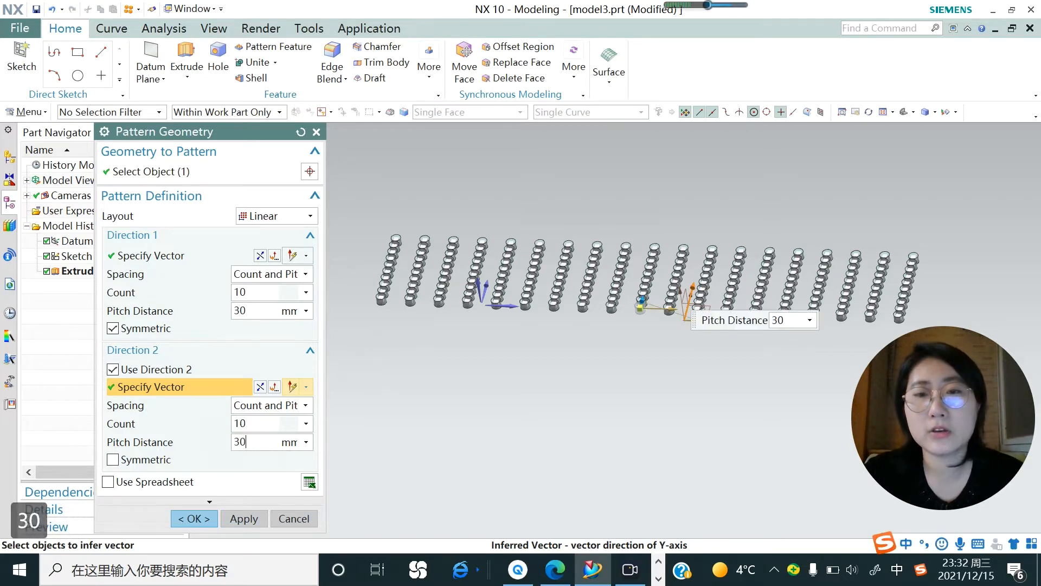
key(Return)
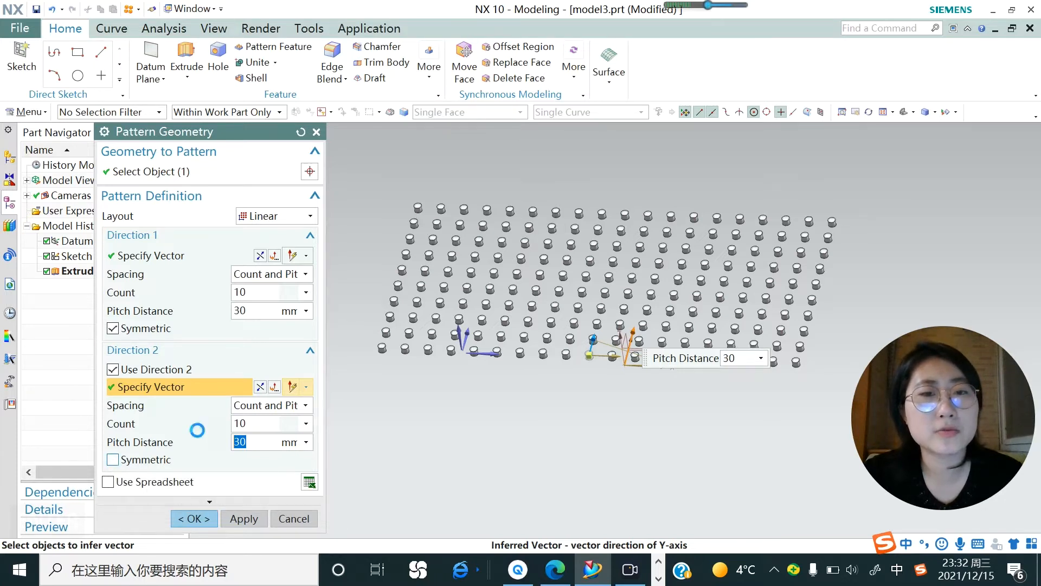
click(112, 460)
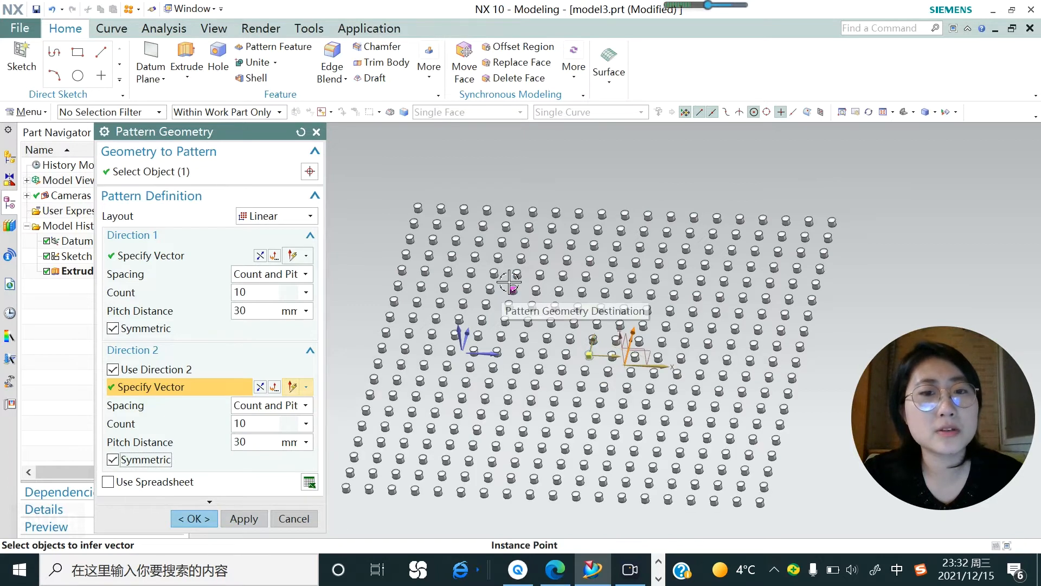
scroll(509, 282, down, 2)
scroll(533, 329, up, 1)
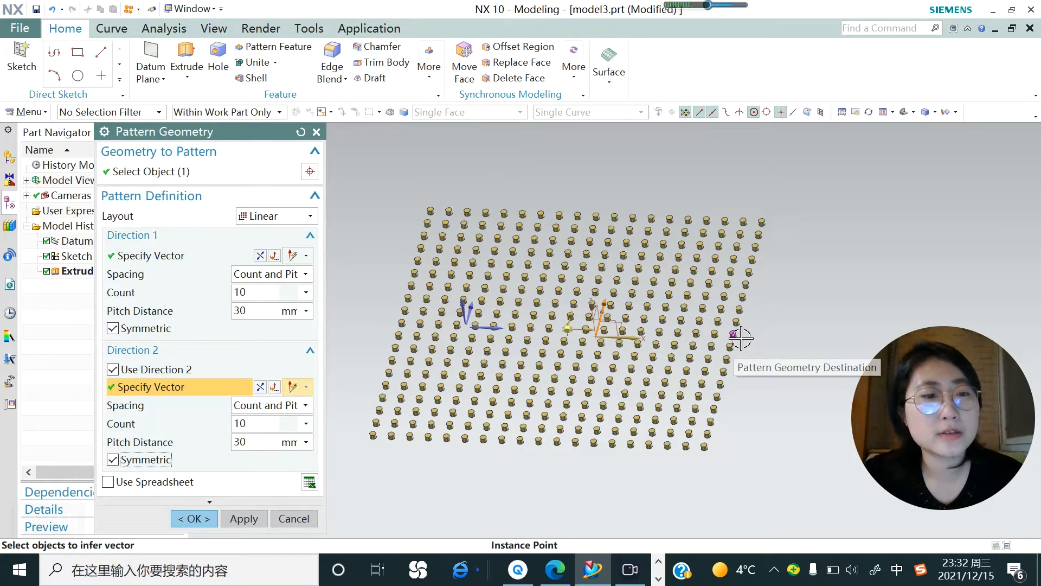
Apply the two-direction linear pattern of cylinders and close the Pattern Geometry command.
click(244, 520)
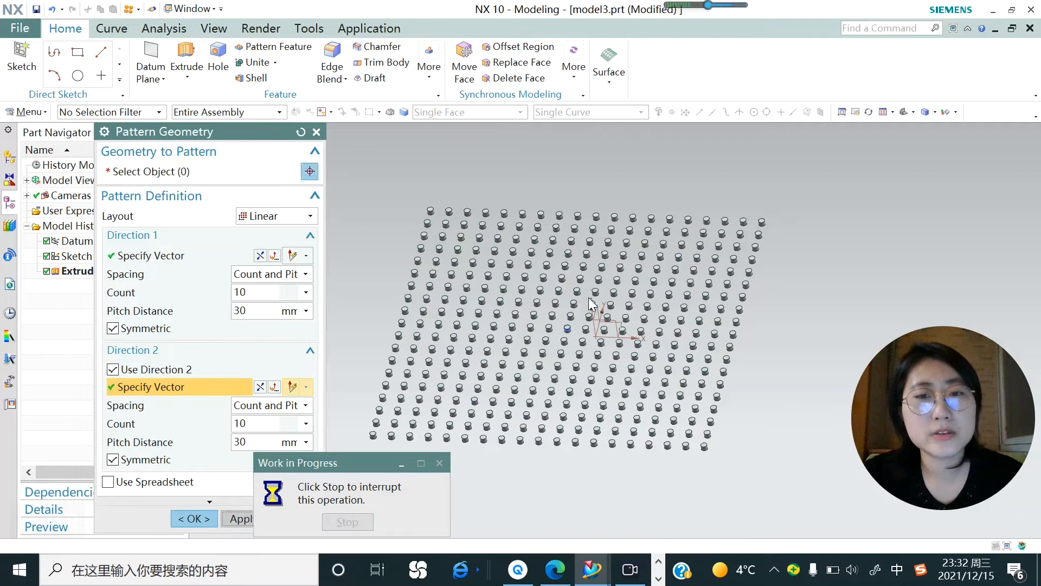
scroll(597, 238, down, 1)
scroll(557, 260, down, 1)
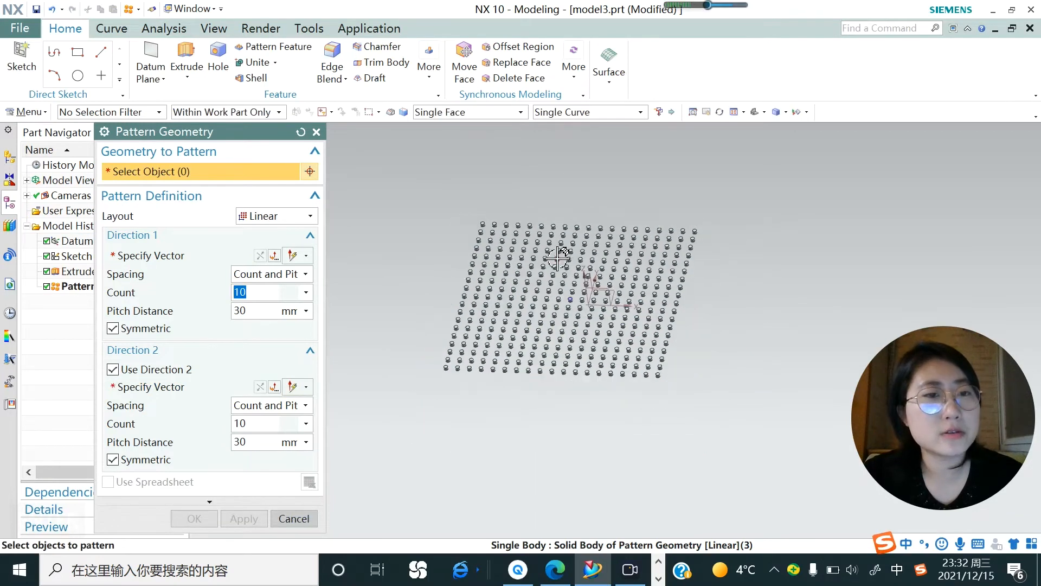
click(316, 131)
Create a new sketch on the XY datum plane.
click(22, 60)
click(594, 291)
click(244, 336)
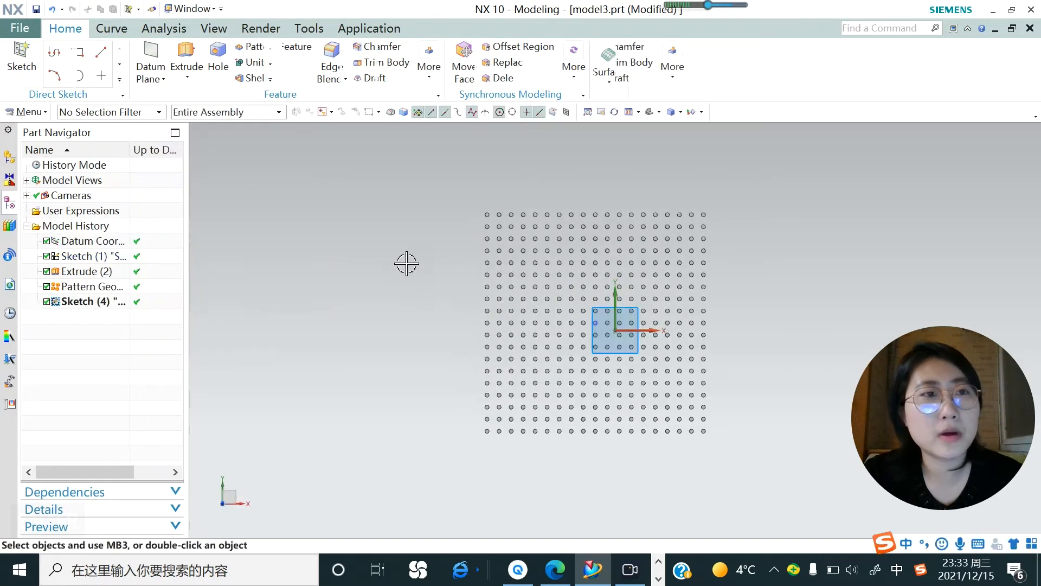
Sketch a small rectangle about 33 mm wide in the empty area below the cylinder grid's lower-left corner.
click(113, 53)
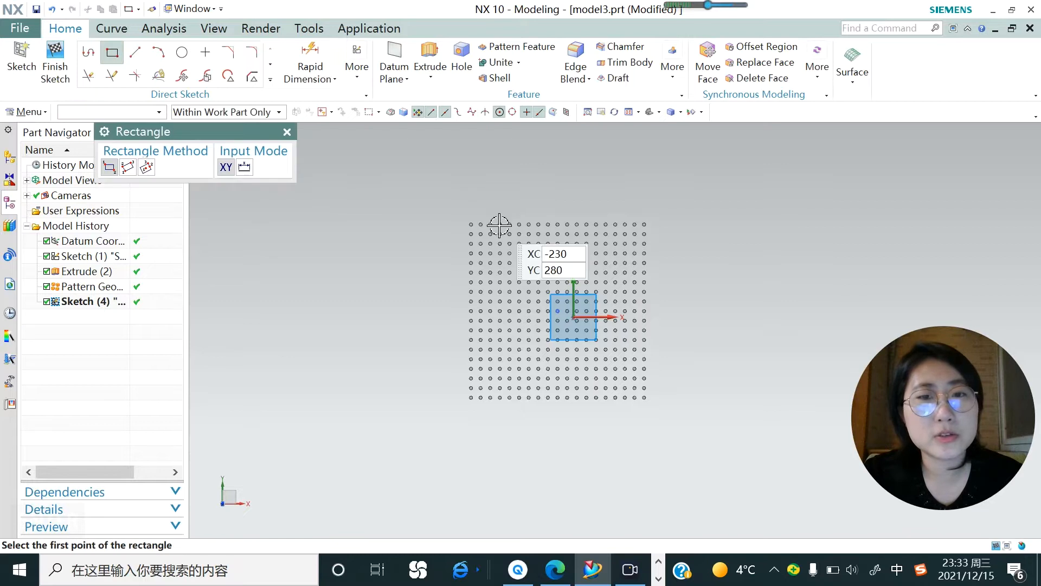
scroll(499, 225, down, 3)
scroll(549, 376, up, 2)
click(462, 308)
scroll(451, 307, up, 3)
click(456, 299)
click(287, 132)
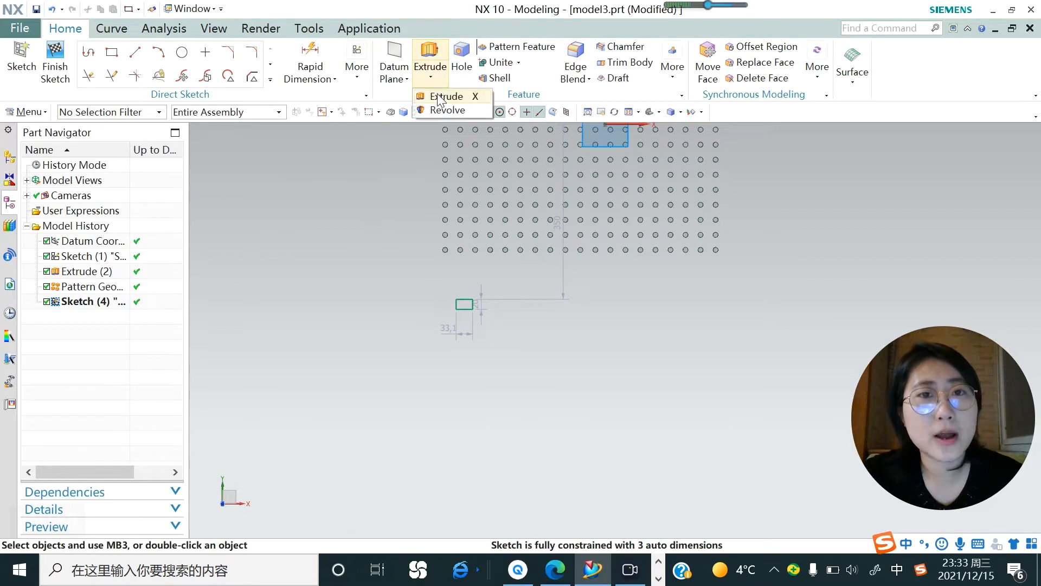
Extrude the small rectangle from -6 mm to 2 mm and leave the Extrude command.
click(430, 64)
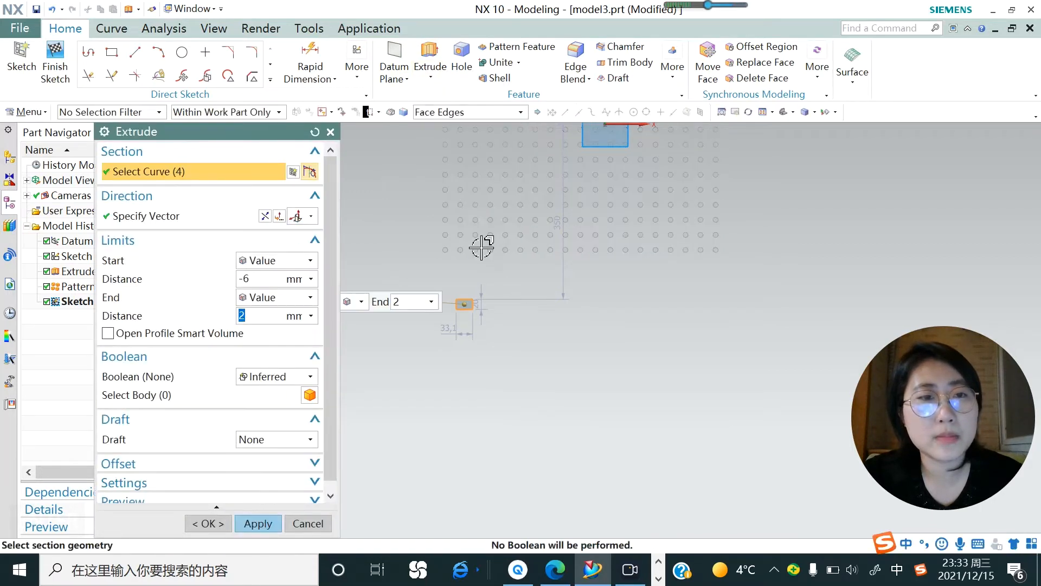
click(258, 523)
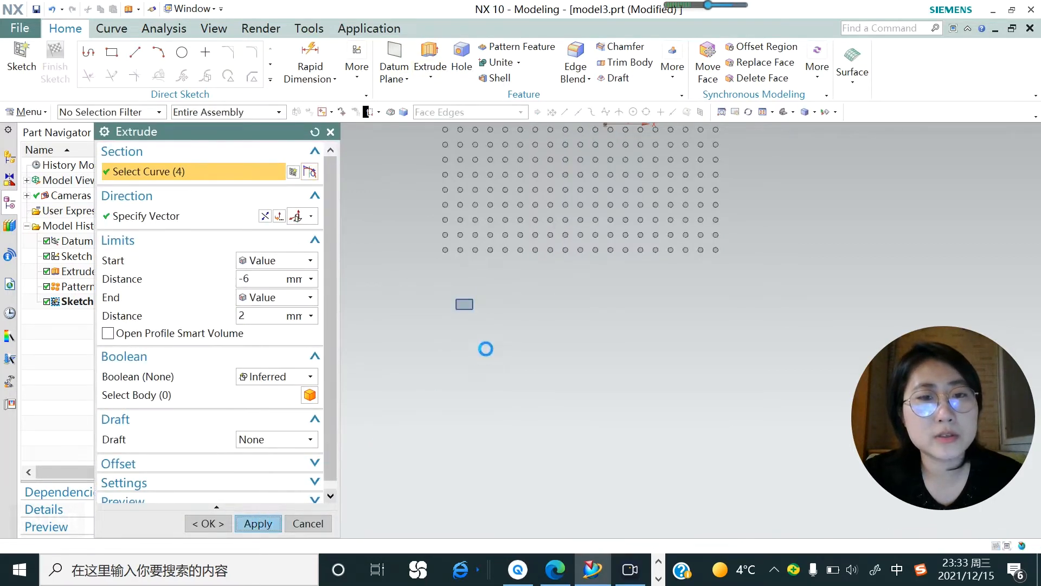
click(308, 523)
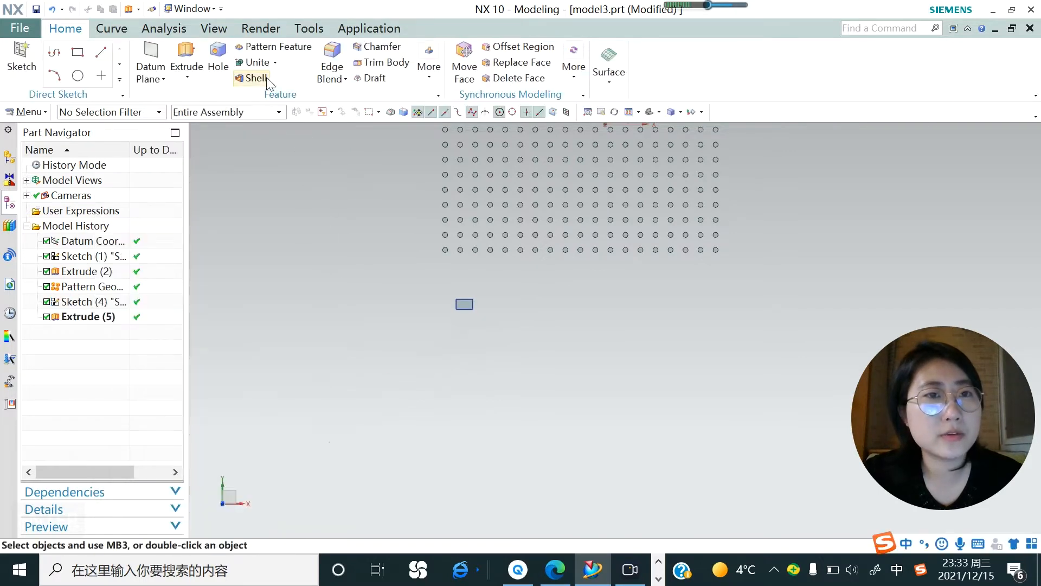
Start a Pattern Geometry of the extruded rectangular block with the Circular layout.
click(41, 113)
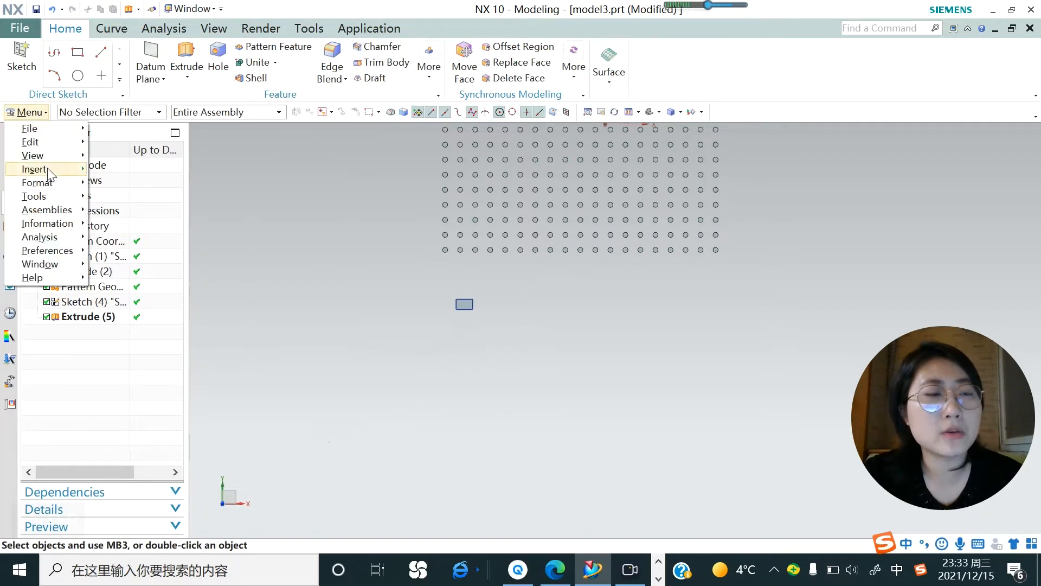
mouse_move(49, 171)
mouse_move(181, 270)
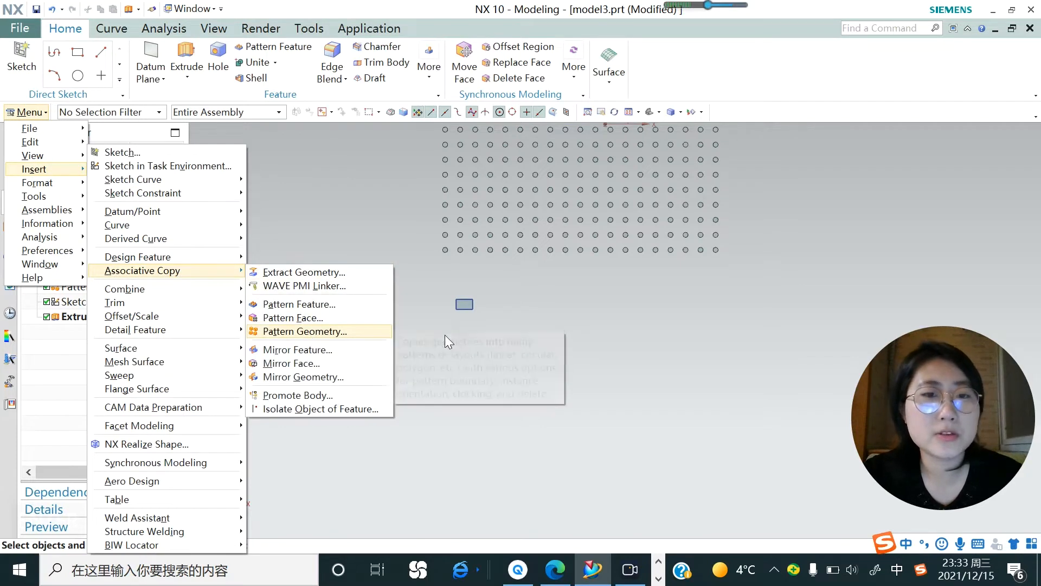
click(305, 331)
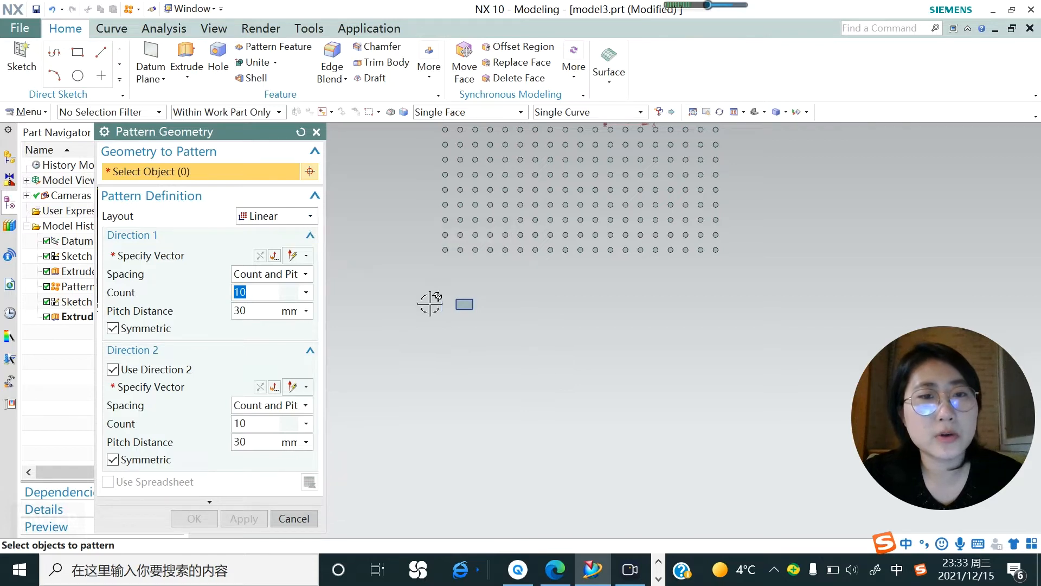
scroll(470, 308, up, 5)
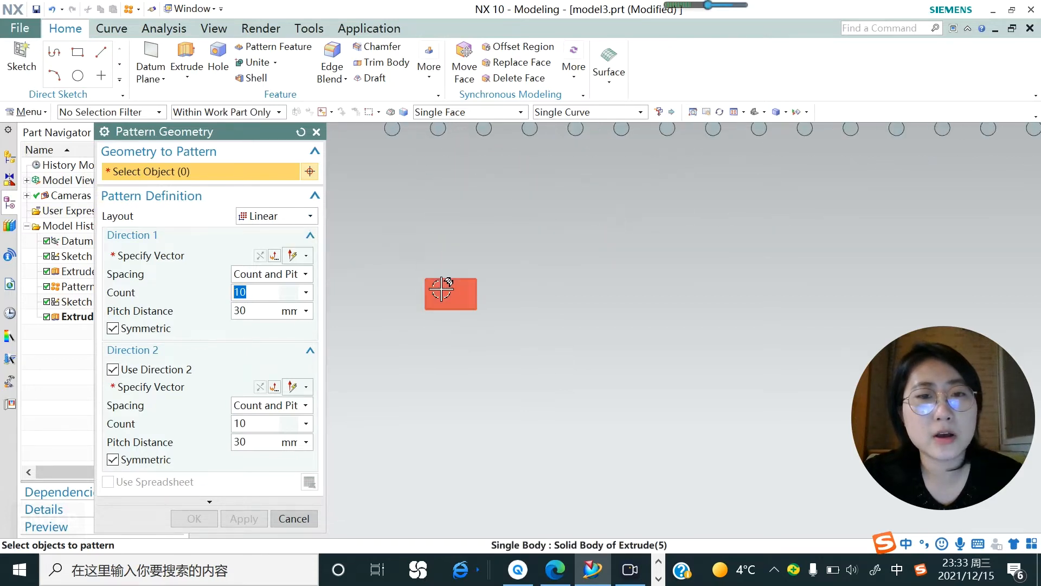
click(442, 288)
scroll(359, 269, down, 6)
scroll(381, 264, down, 2)
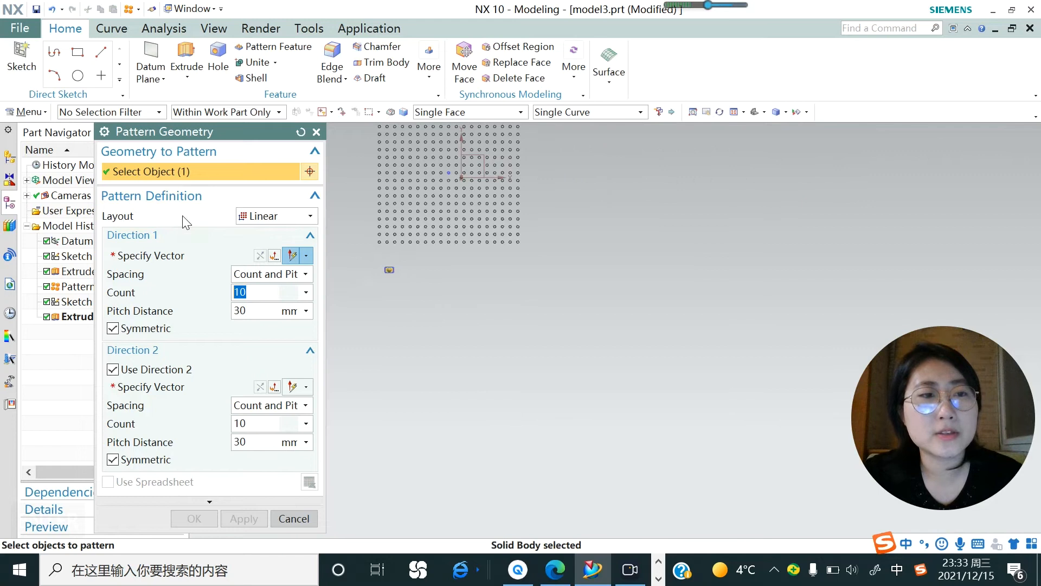
click(310, 216)
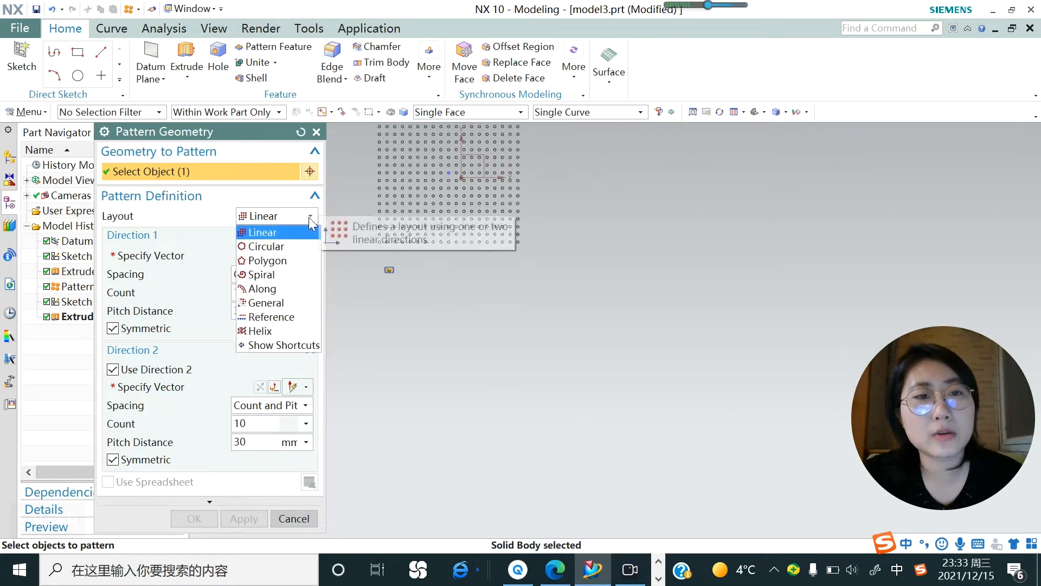
click(281, 246)
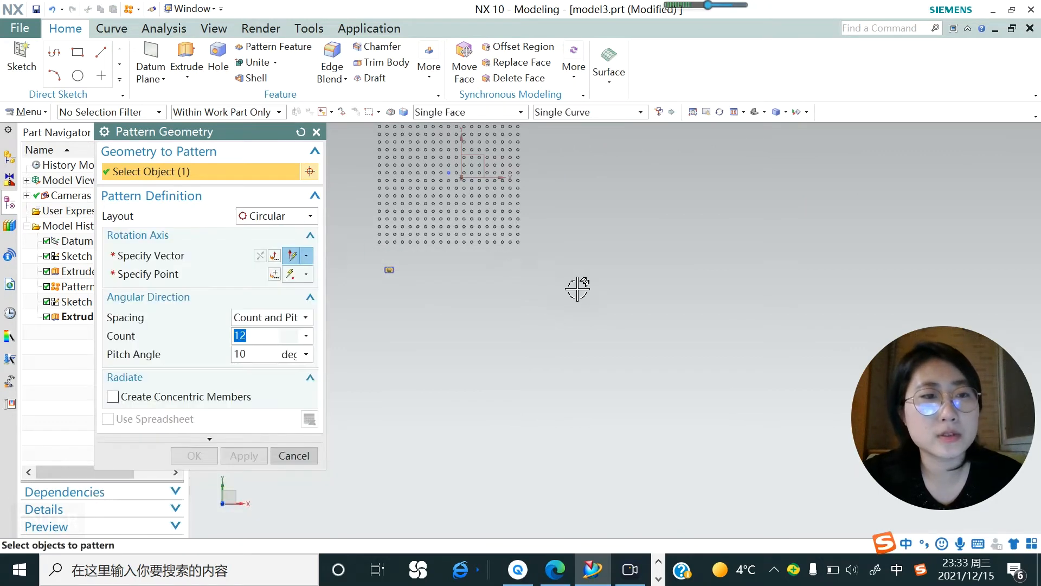
Specify the Z-axis as the rotation axis vector of the circular pattern.
scroll(577, 289, down, 1)
click(161, 261)
scroll(444, 308, down, 1)
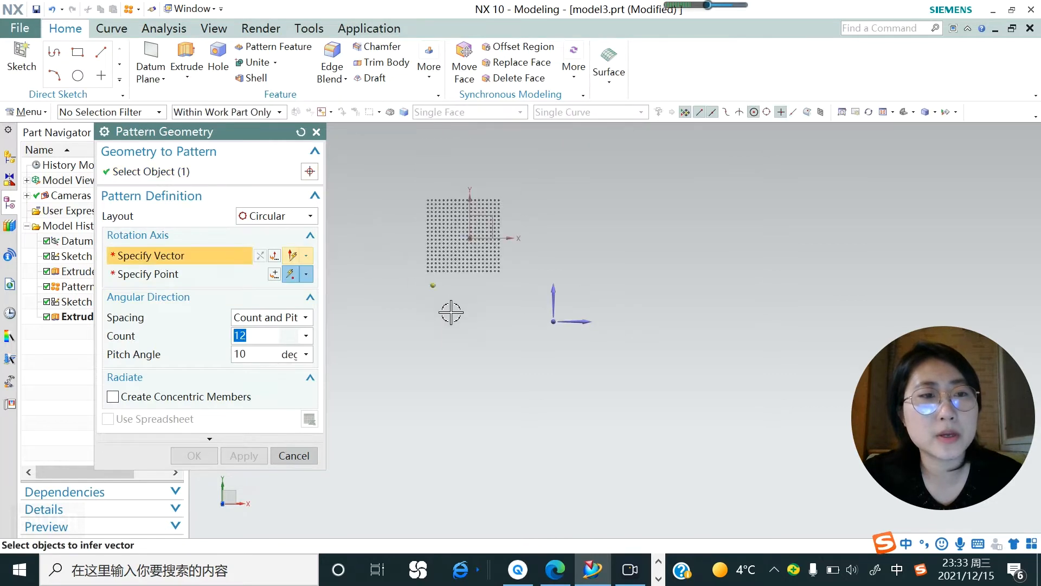
middle_drag(524, 337, 504, 319)
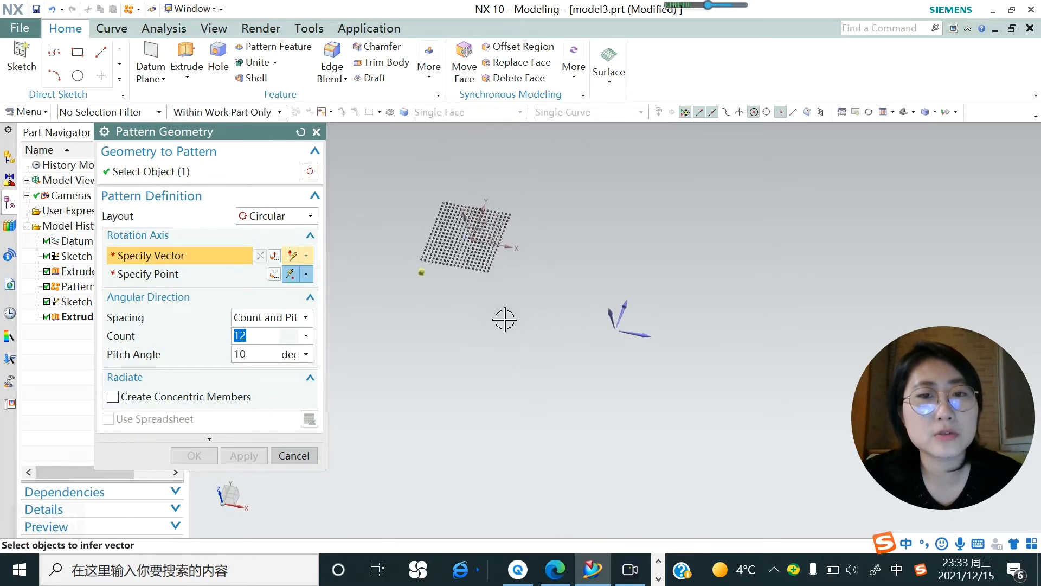
scroll(505, 319, up, 2)
scroll(598, 334, down, 2)
scroll(598, 333, down, 1)
click(633, 320)
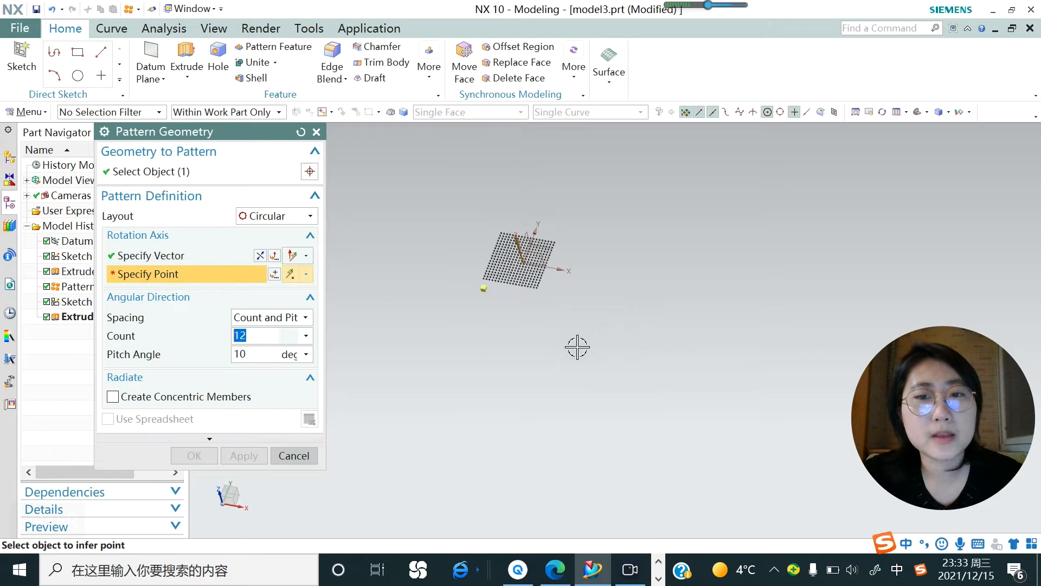
Place the rotation axis point in the empty space below the block.
scroll(469, 310, up, 1)
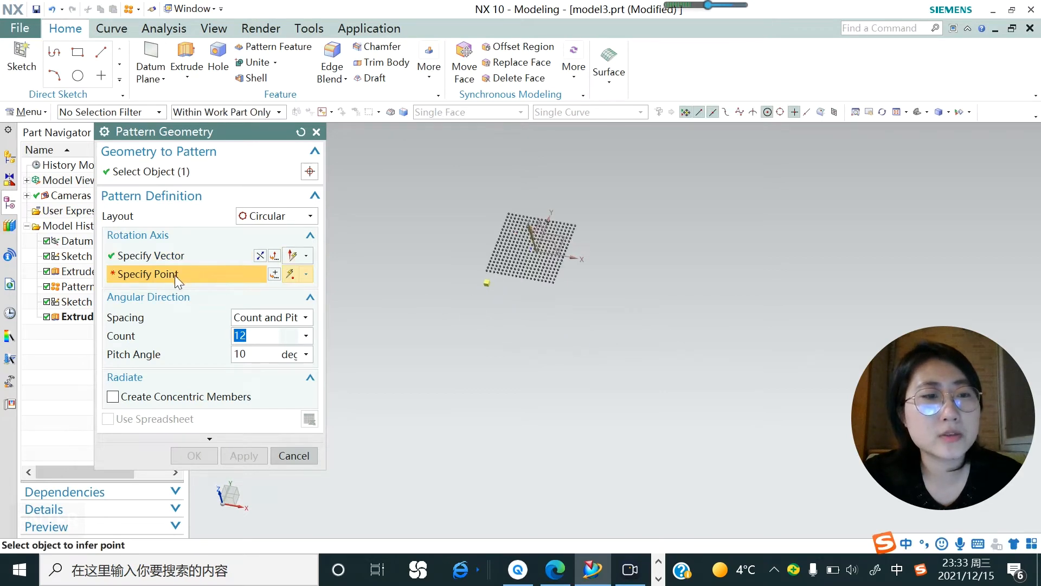
scroll(482, 319, up, 1)
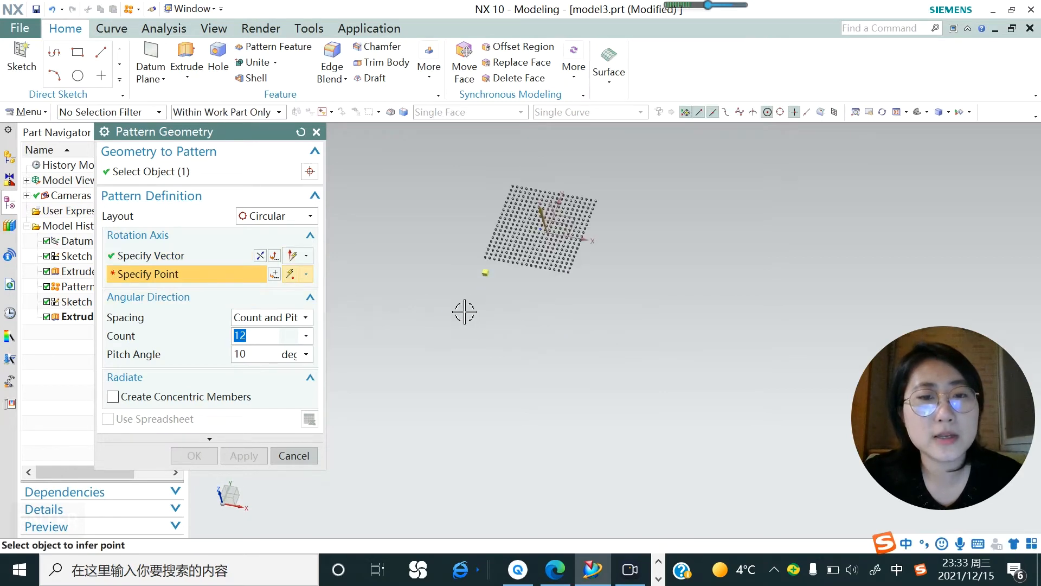
click(464, 311)
scroll(422, 344, down, 1)
scroll(501, 326, up, 2)
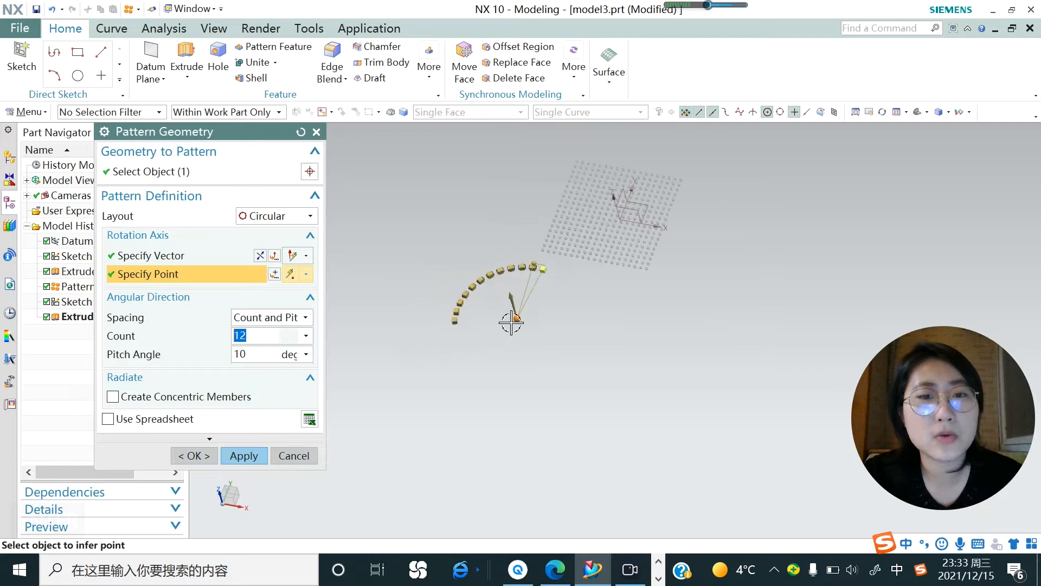
scroll(500, 326, up, 1)
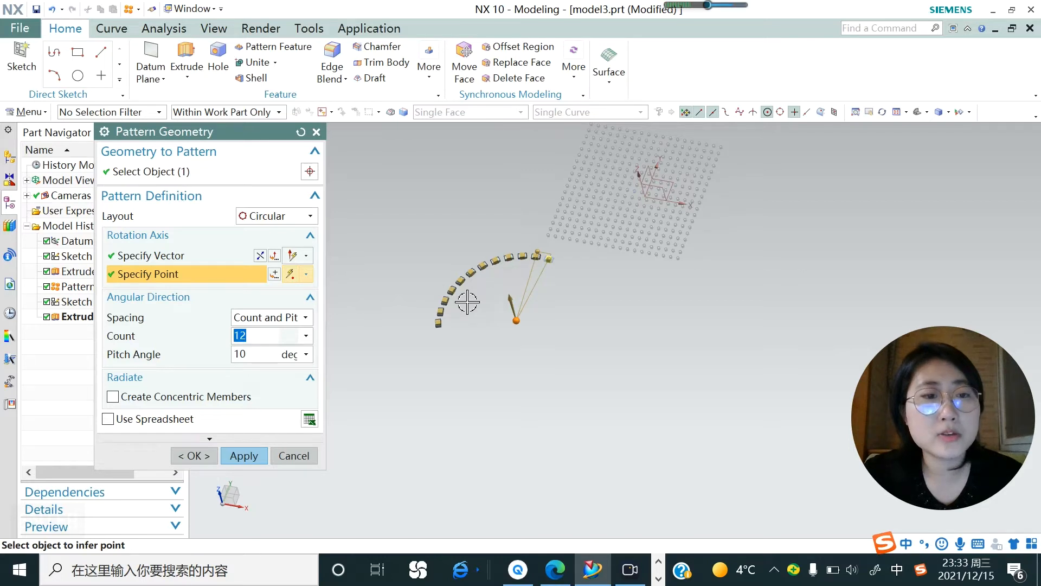
Set the circular pattern's count to 24 and its pitch angle to 20 degrees.
text(24)
key(Return)
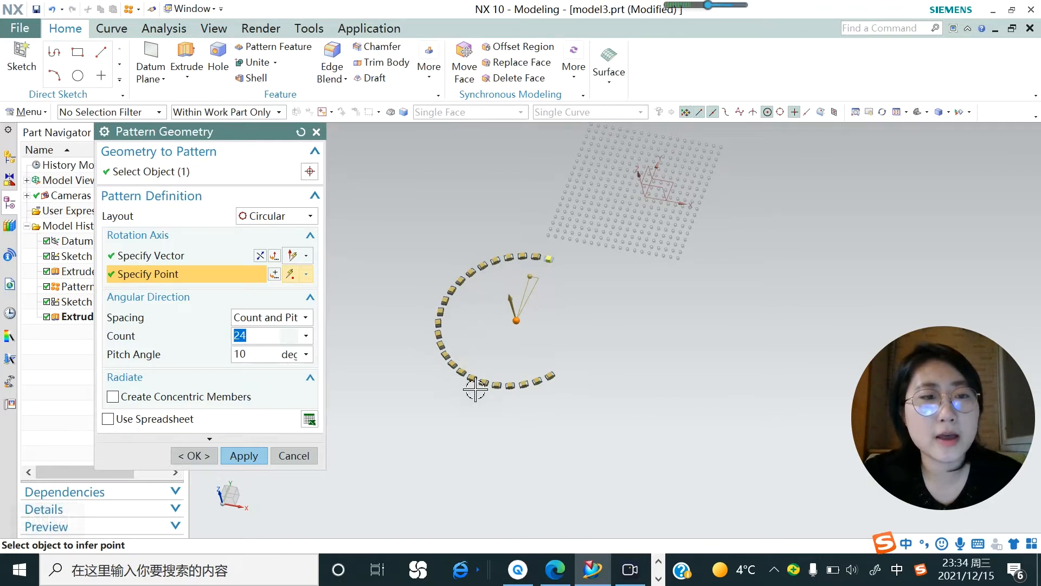
key(Tab)
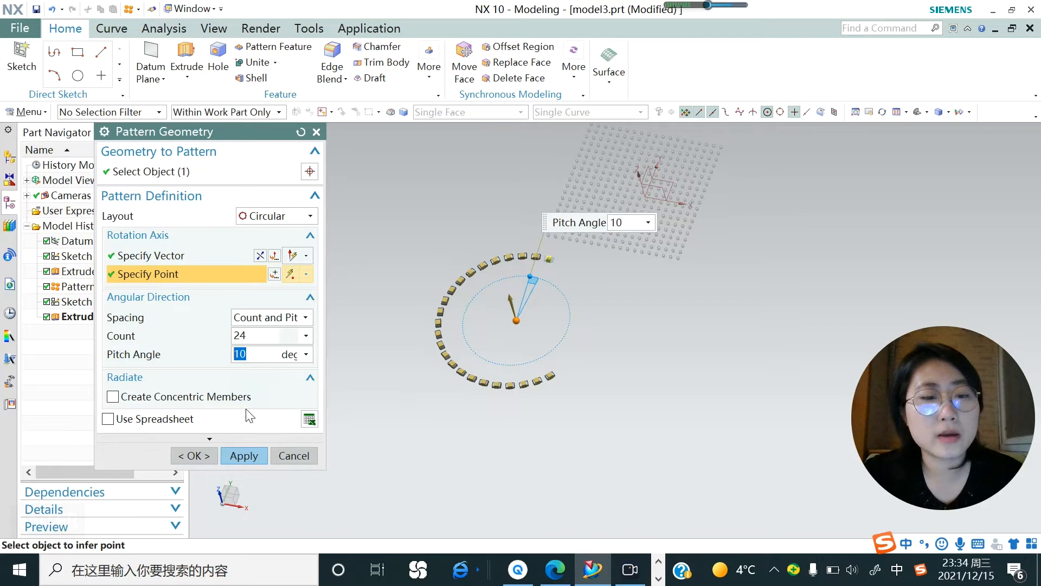
text(20)
key(Return)
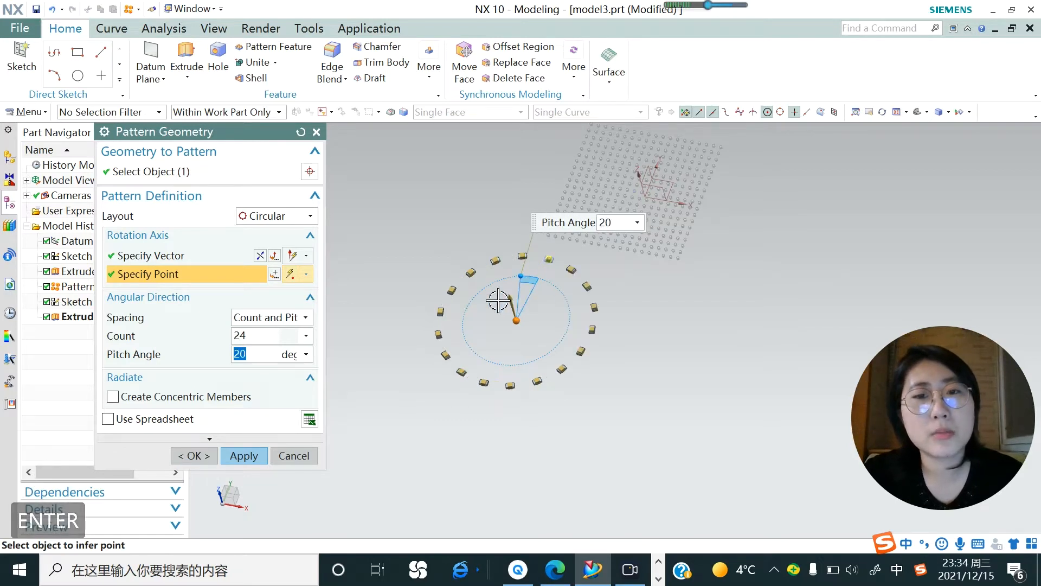
Set the pitch angle to 14 degrees, then apply the circular pattern and close the command.
click(242, 354)
text(13)
key(BackSpace)
text(4)
key(Return)
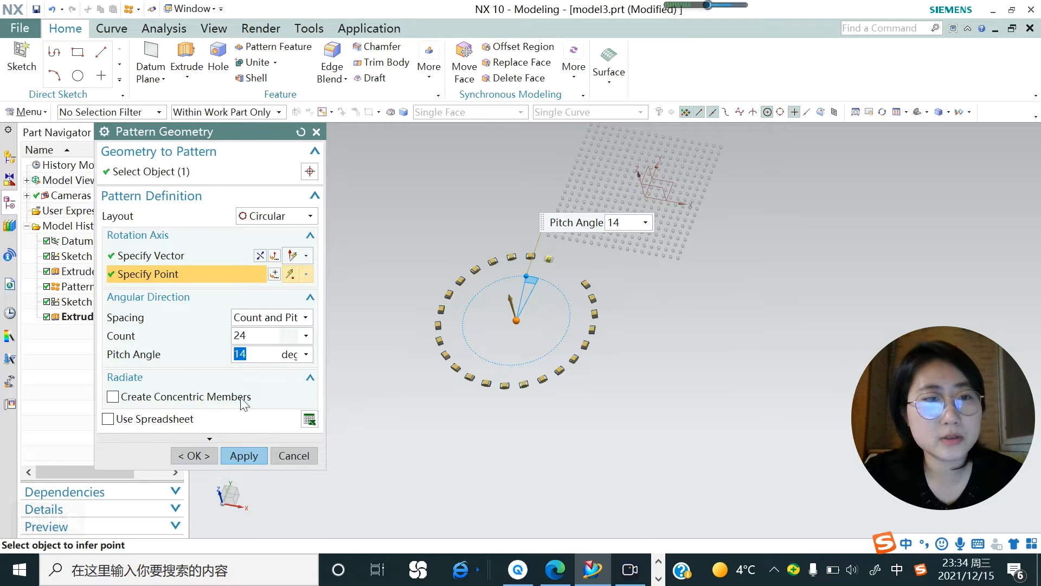
click(244, 456)
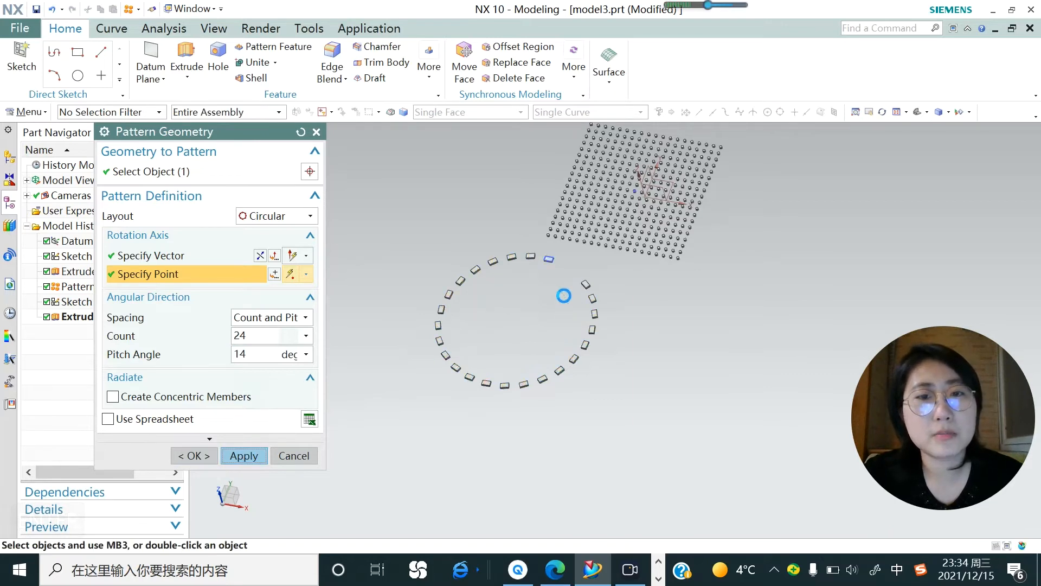
click(310, 456)
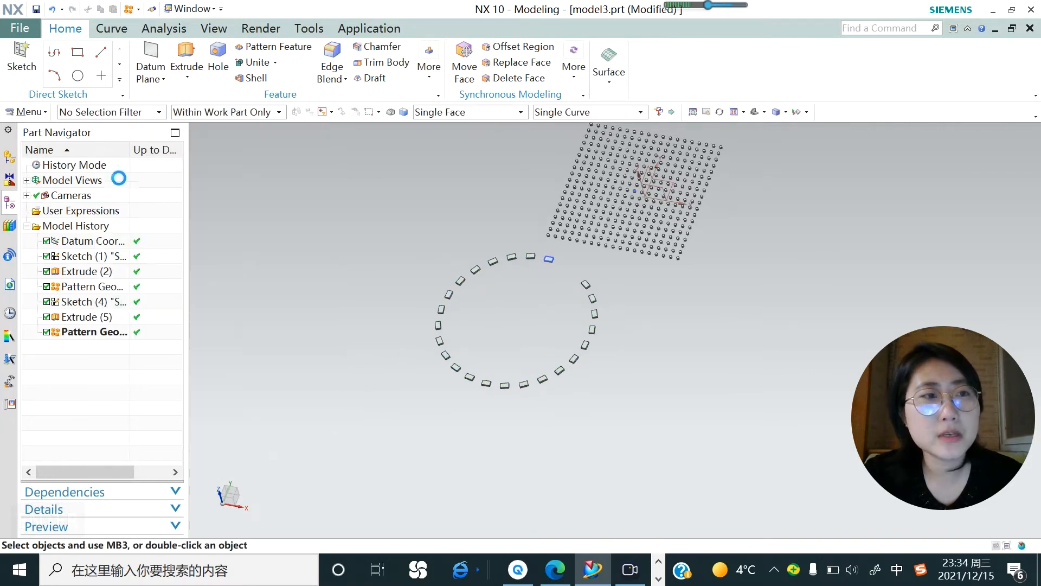
Create another sketch on the XY datum plane.
click(21, 60)
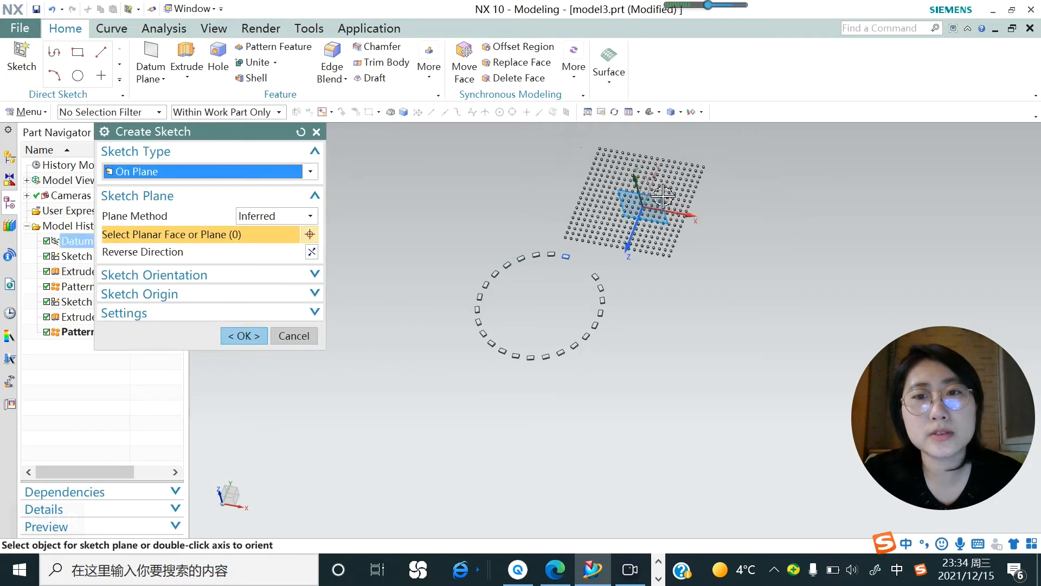
click(664, 207)
click(256, 340)
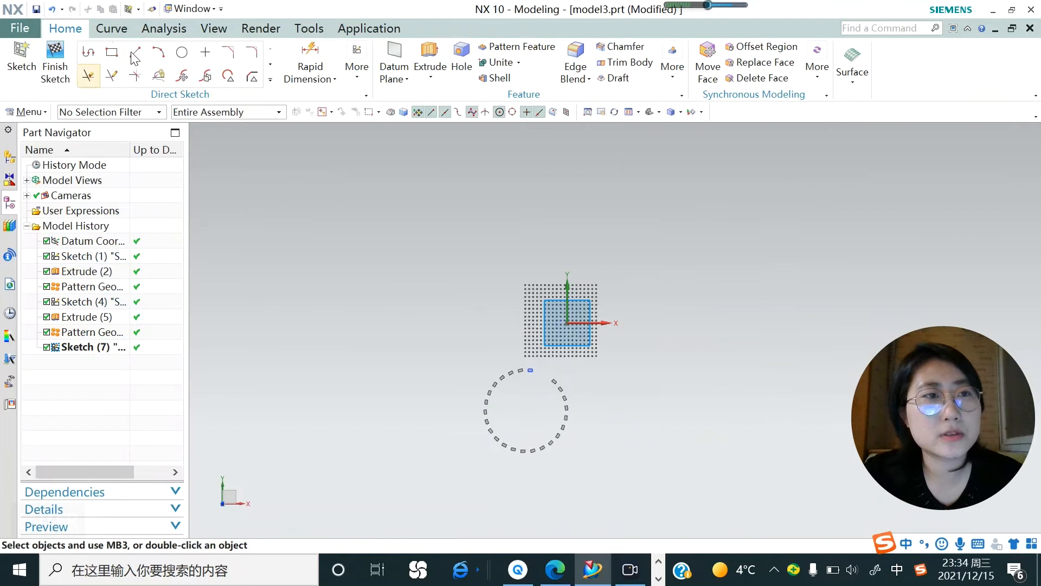
Sketch an open profile above the dot grid: a slanted line about 60 mm, a horizontal base about 69.8 mm and a vertical side about 48.5 mm.
click(90, 57)
scroll(582, 280, up, 2)
scroll(513, 278, down, 2)
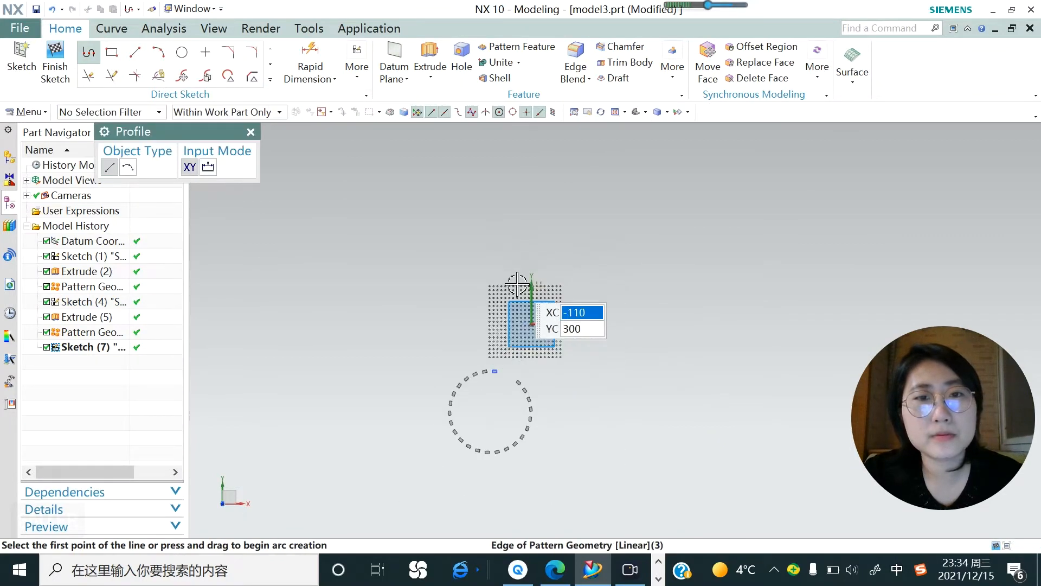
scroll(478, 242, up, 2)
click(510, 181)
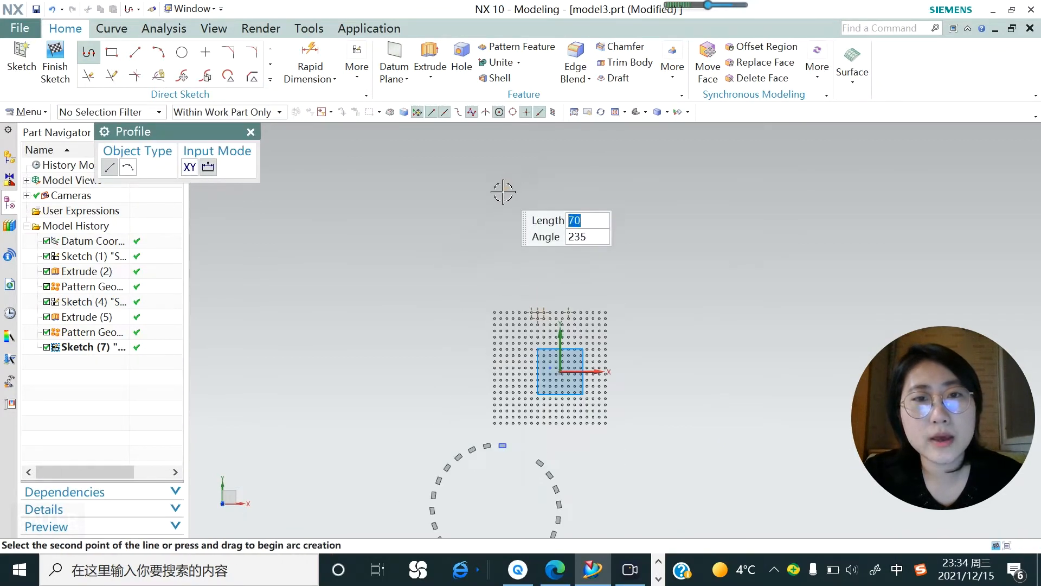
scroll(504, 186, up, 2)
click(525, 191)
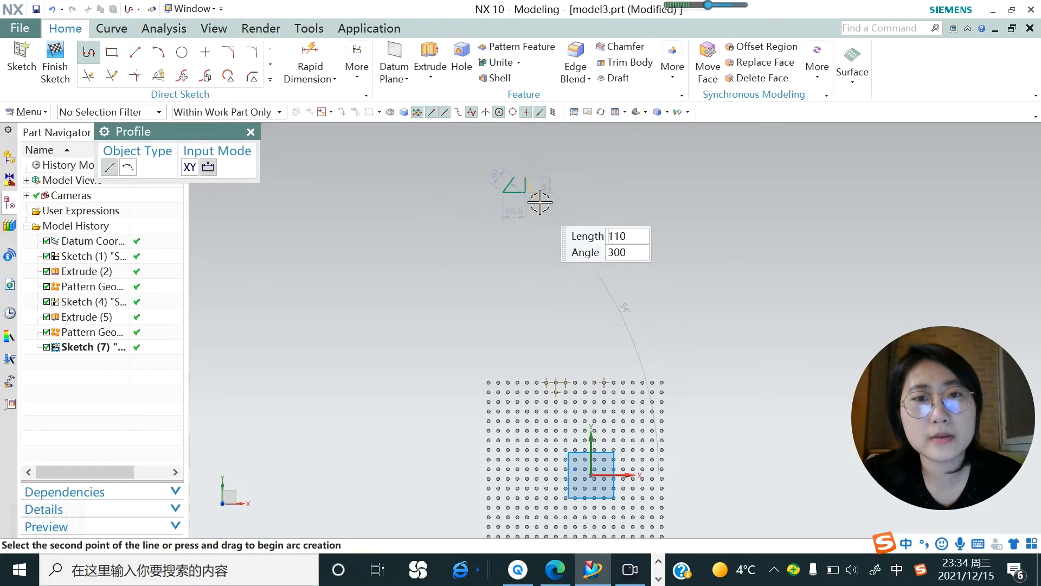
key(Escape)
scroll(531, 183, down, 3)
scroll(532, 183, up, 3)
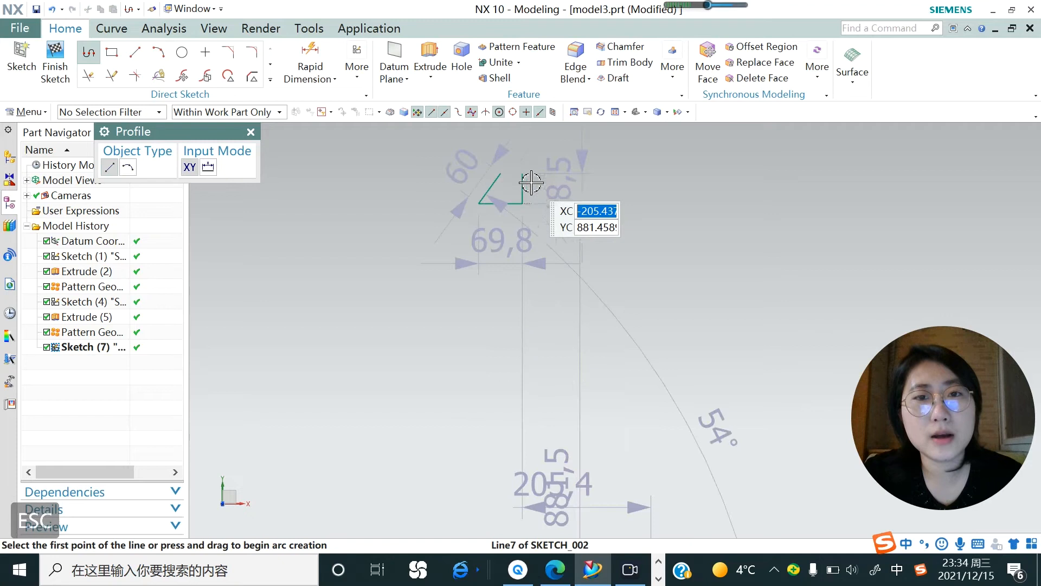
Try closing the profile's open top with a horizontal line between the two upper endpoints, and undo it.
click(523, 174)
click(500, 173)
key(Escape)
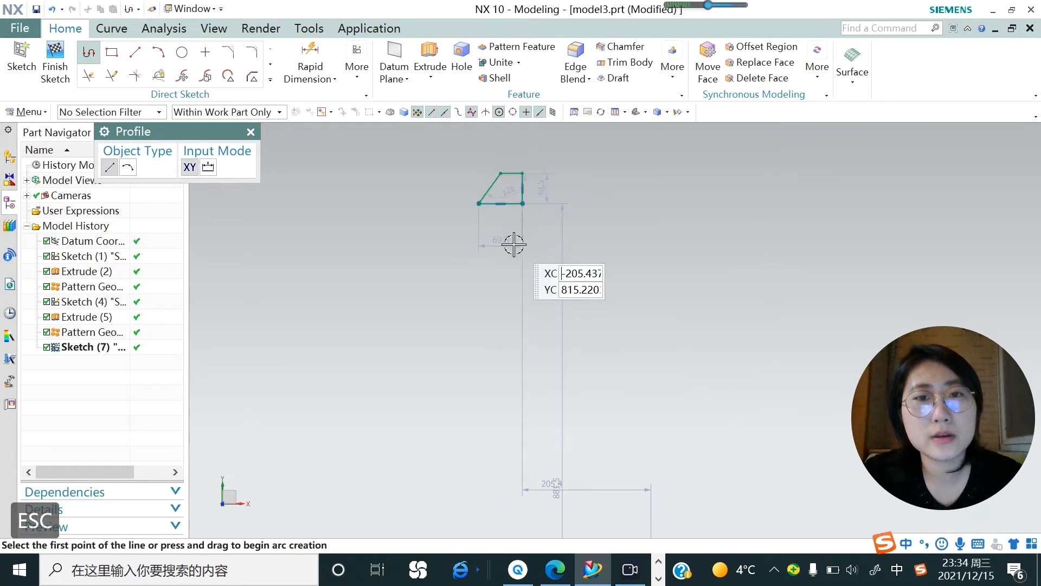
key(ctrl+z)
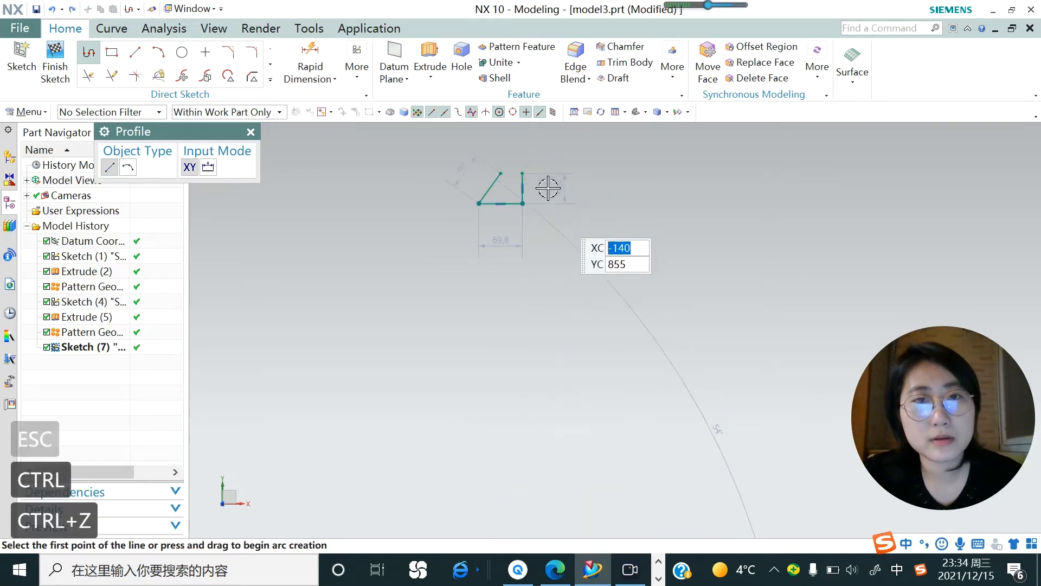
click(521, 173)
key(Escape)
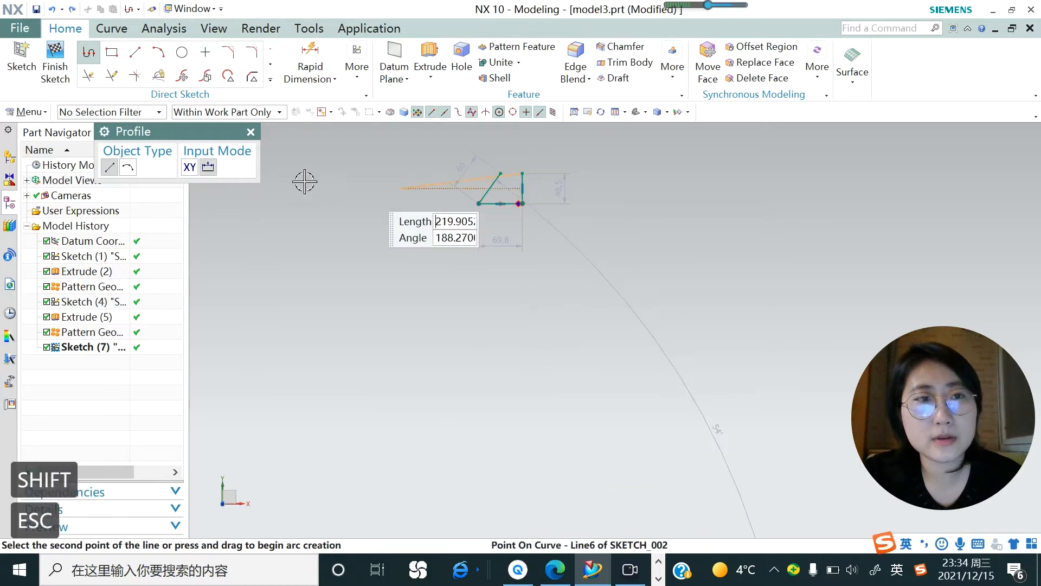
key(Escape)
Make the upper endpoints of the slanted and vertical lines coincident to close the profile into a triangle.
scroll(511, 169, up, 4)
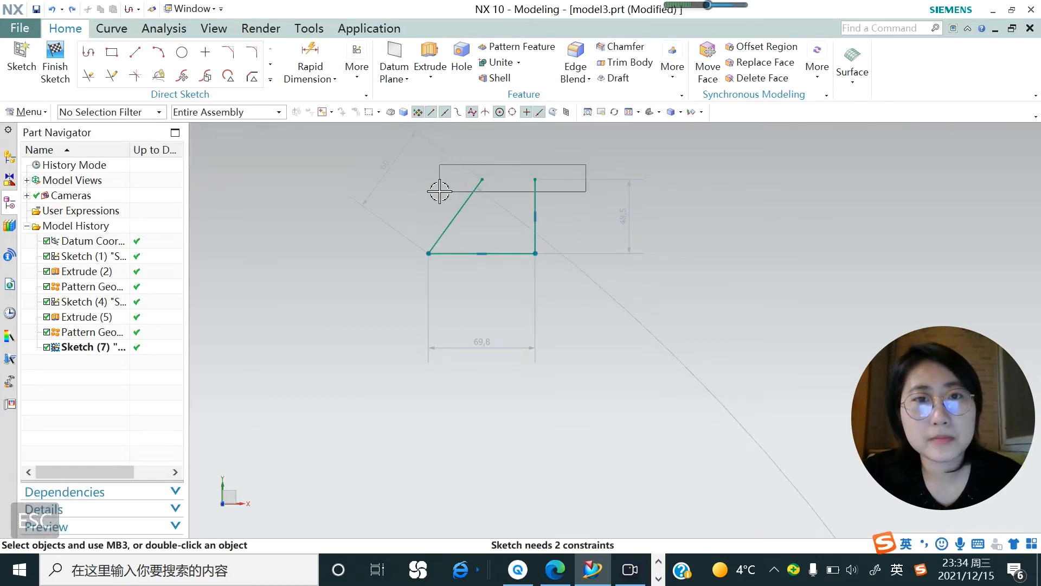
click(481, 179)
click(535, 179)
click(557, 161)
scroll(493, 230, up, 2)
scroll(496, 233, down, 8)
scroll(500, 237, up, 3)
Extrude the triangular sketch from -6 mm to 2 mm and close the command.
click(430, 77)
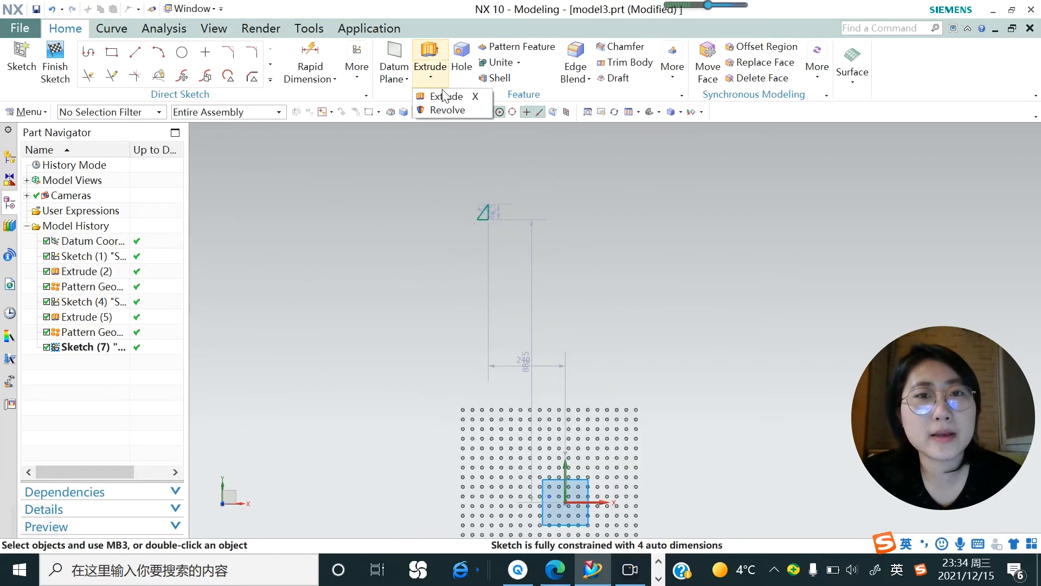
click(444, 97)
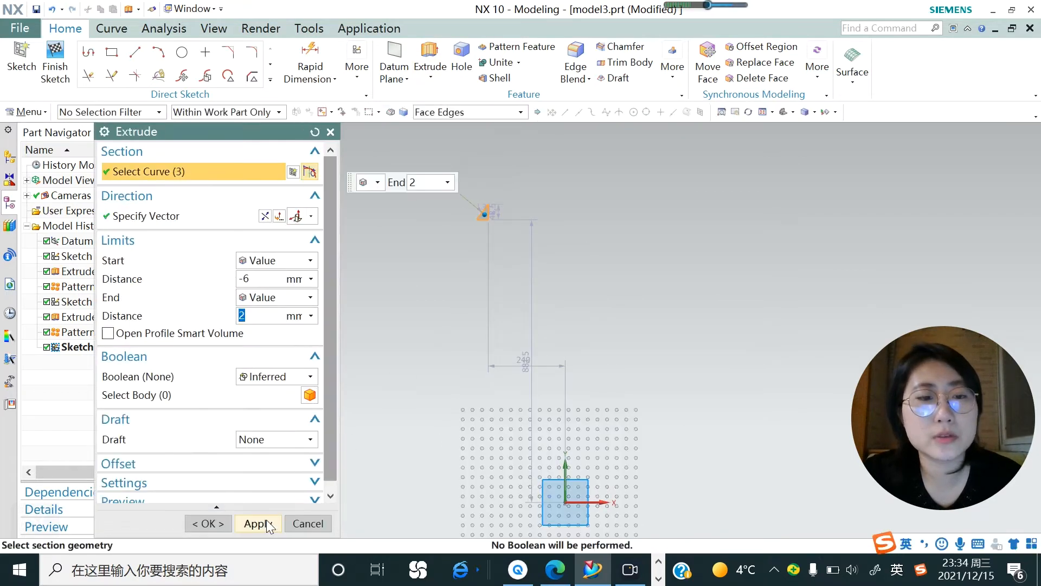
click(266, 525)
click(308, 523)
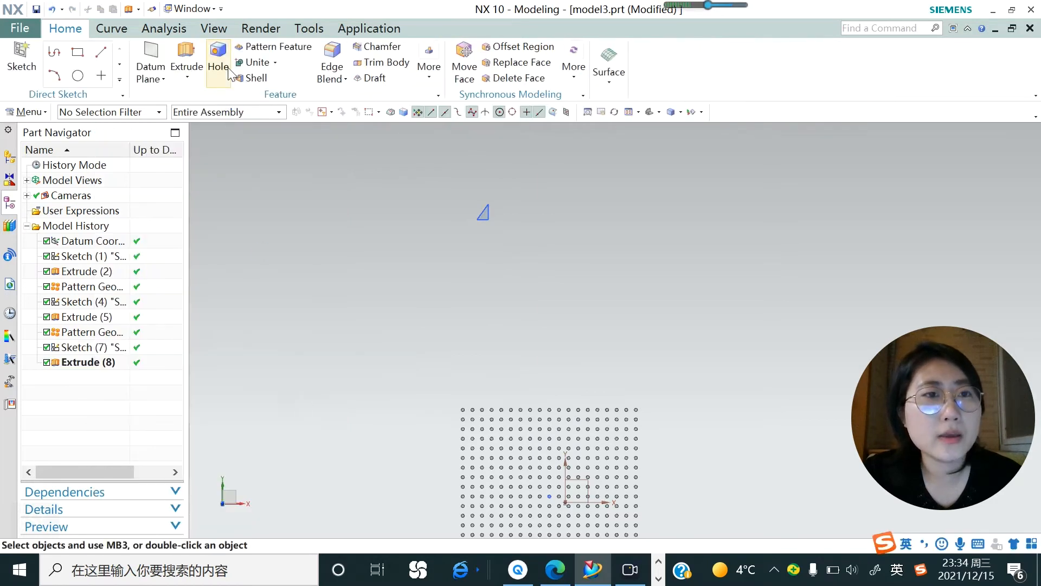
Start a Pattern Geometry with the Polygon layout and select the triangular solid as the object to pattern.
click(26, 112)
mouse_move(49, 170)
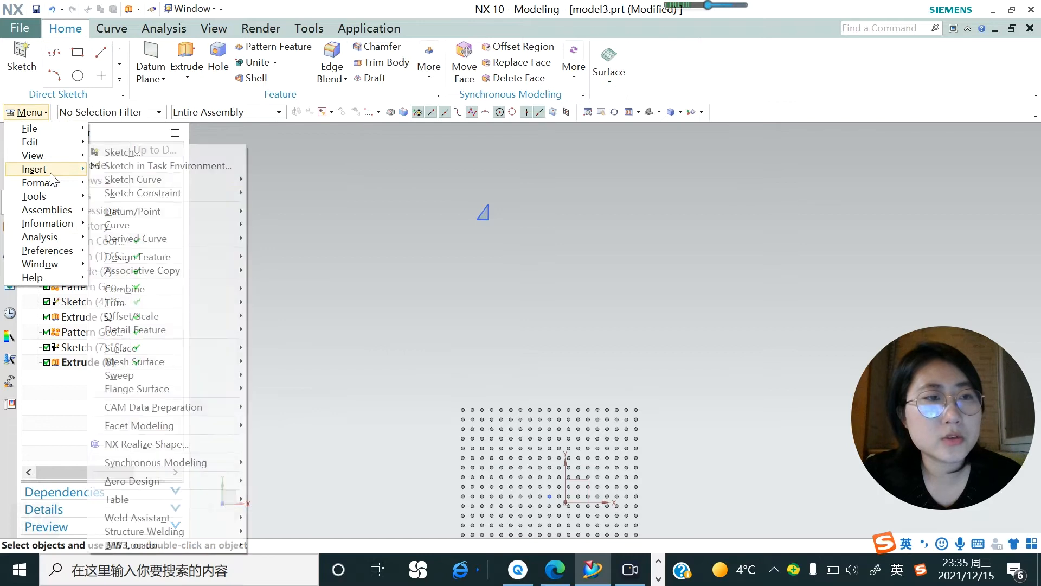
mouse_move(181, 272)
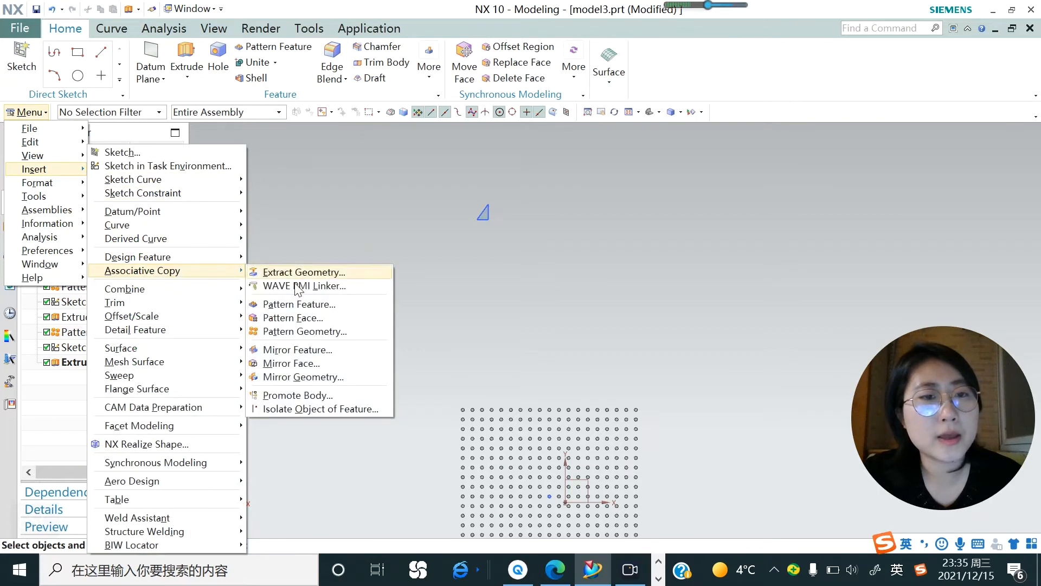
click(319, 318)
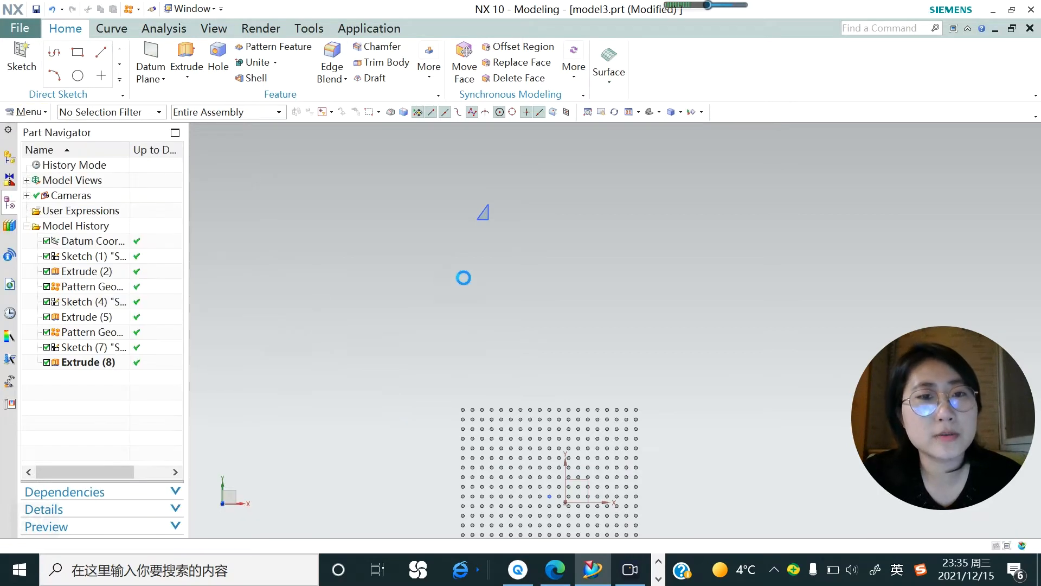
click(303, 219)
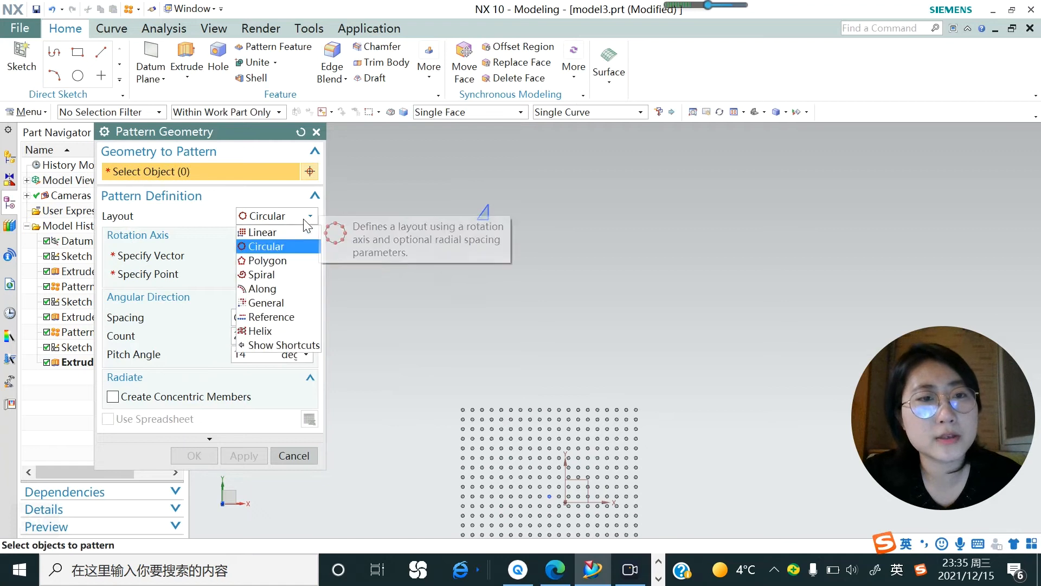
click(267, 260)
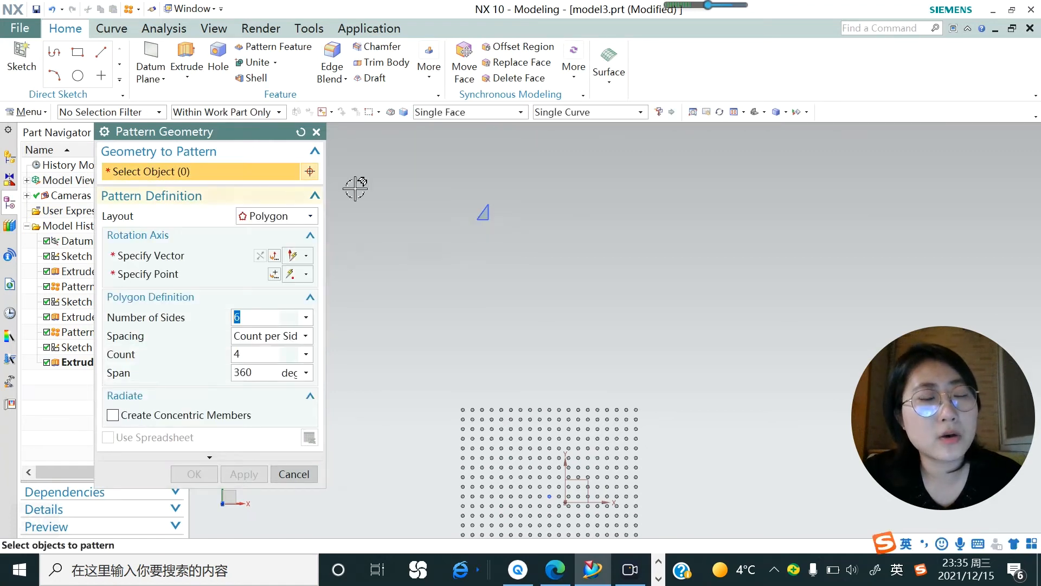
click(489, 207)
scroll(554, 196, down, 3)
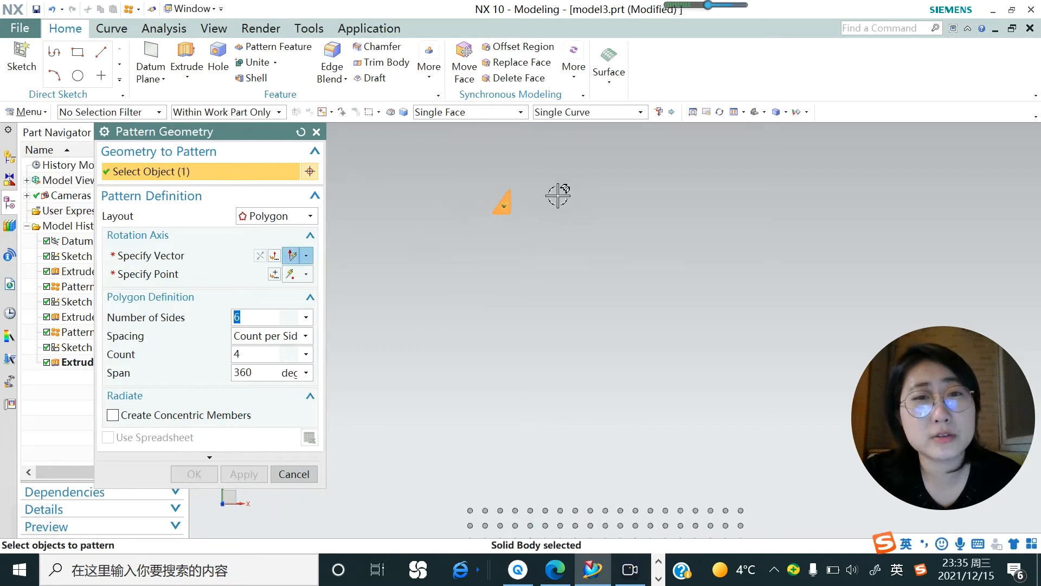
Set the rotation axis along Z and place its point in the empty space between the triangle and the dot grid.
click(193, 255)
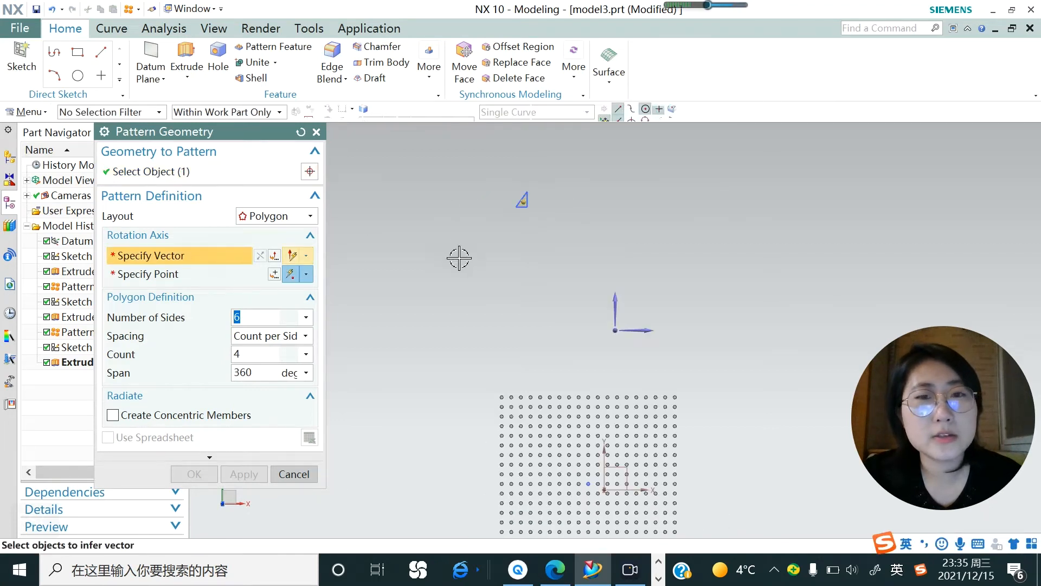
click(612, 325)
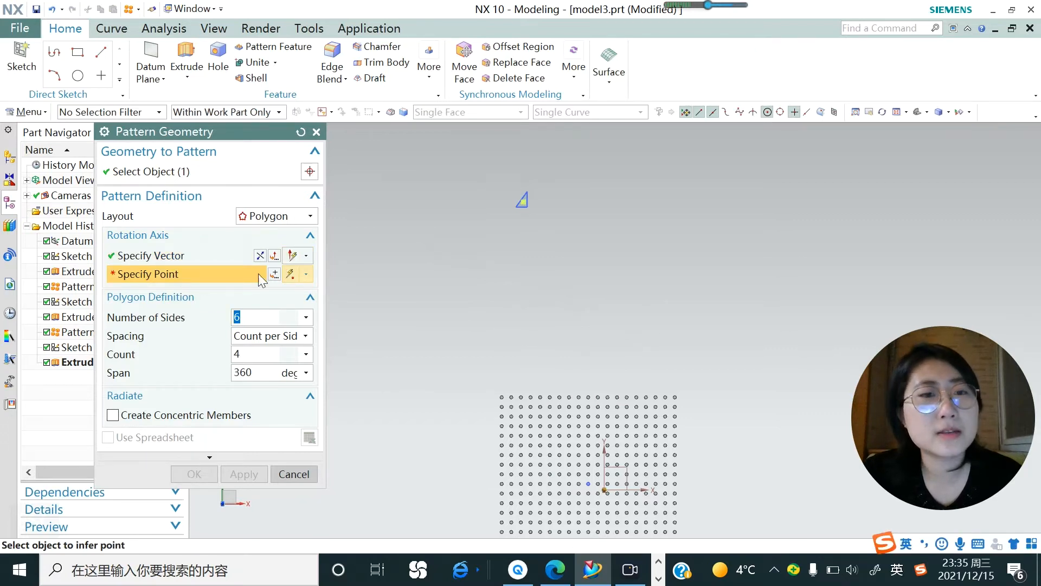
click(518, 258)
scroll(515, 254, up, 1)
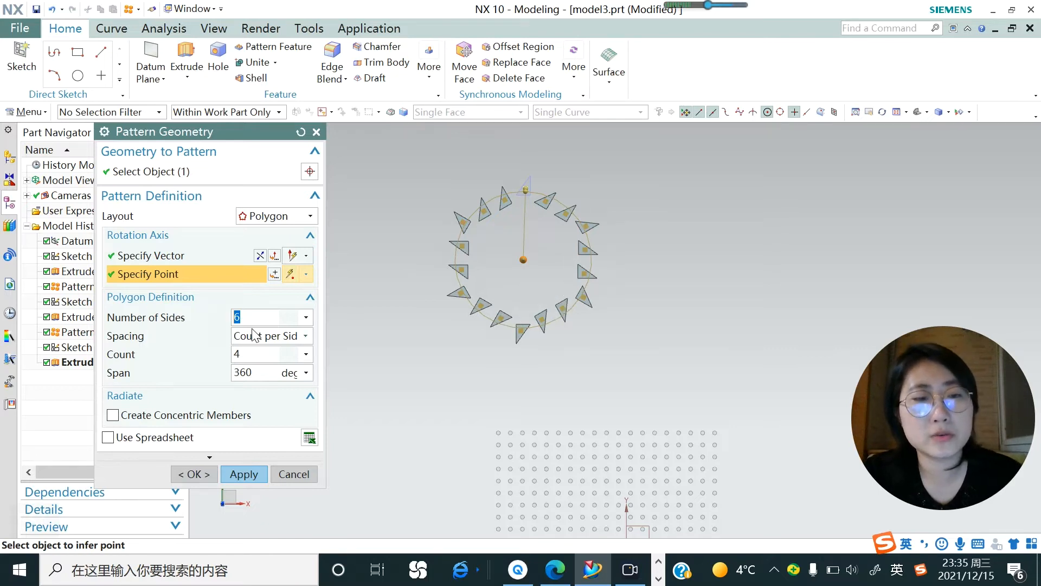
Set the polygon's number of sides to 7 and, with Count per Side spacing, the count to 2.
text(7)
key(Return)
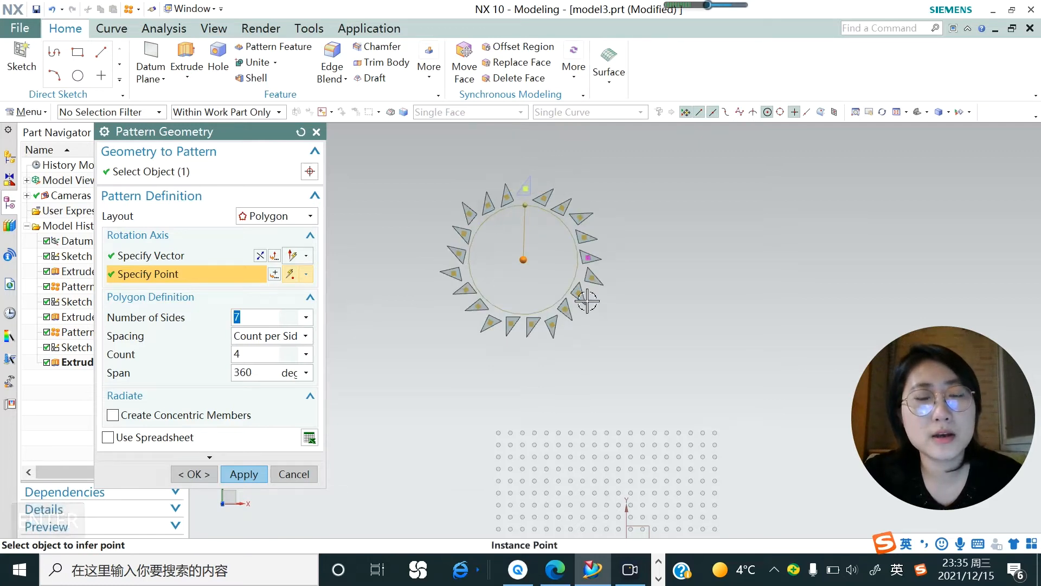
middle_drag(570, 304, 570, 281)
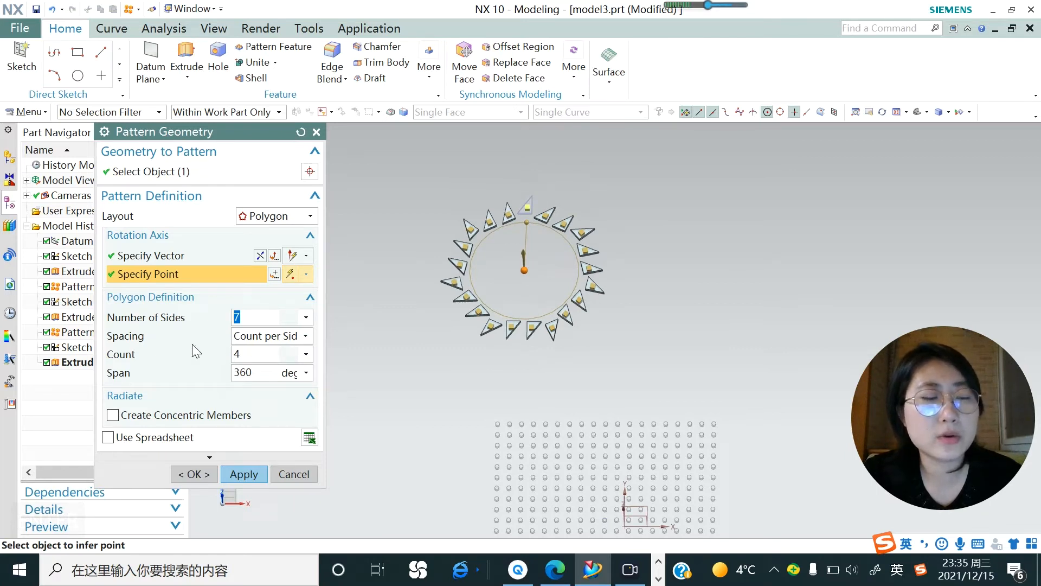
click(305, 338)
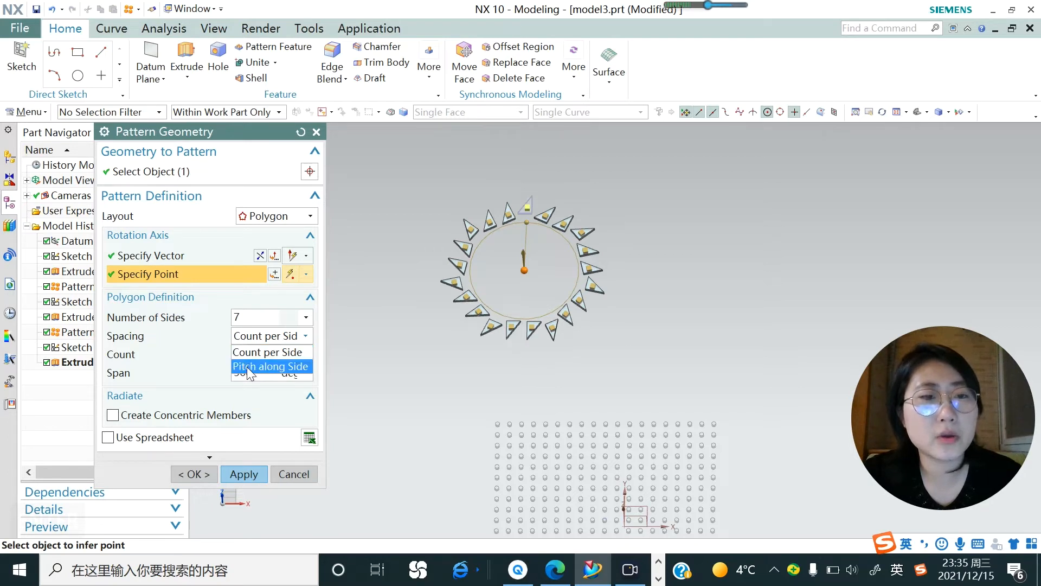
click(209, 341)
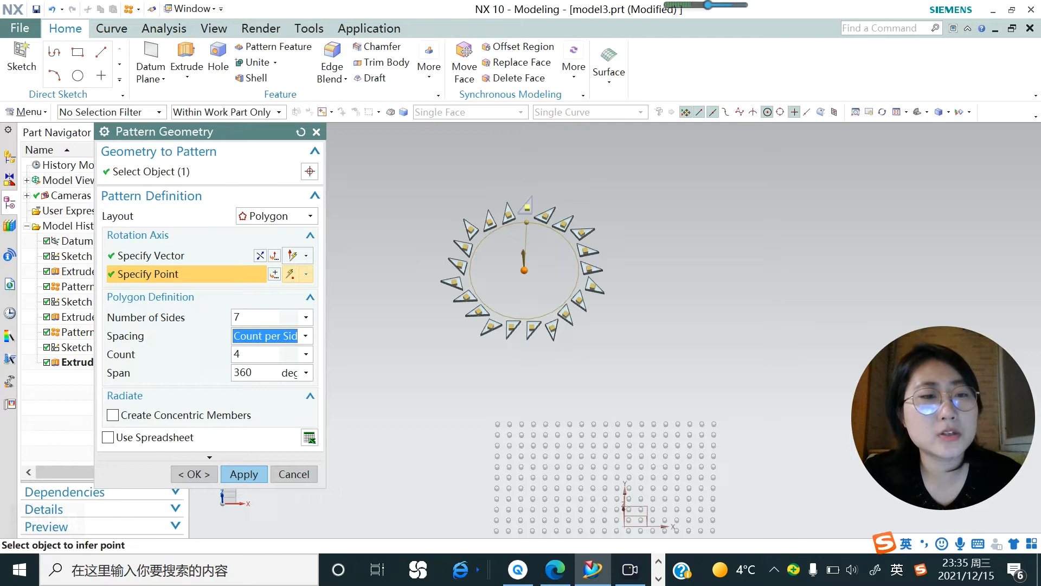
double_click(237, 354)
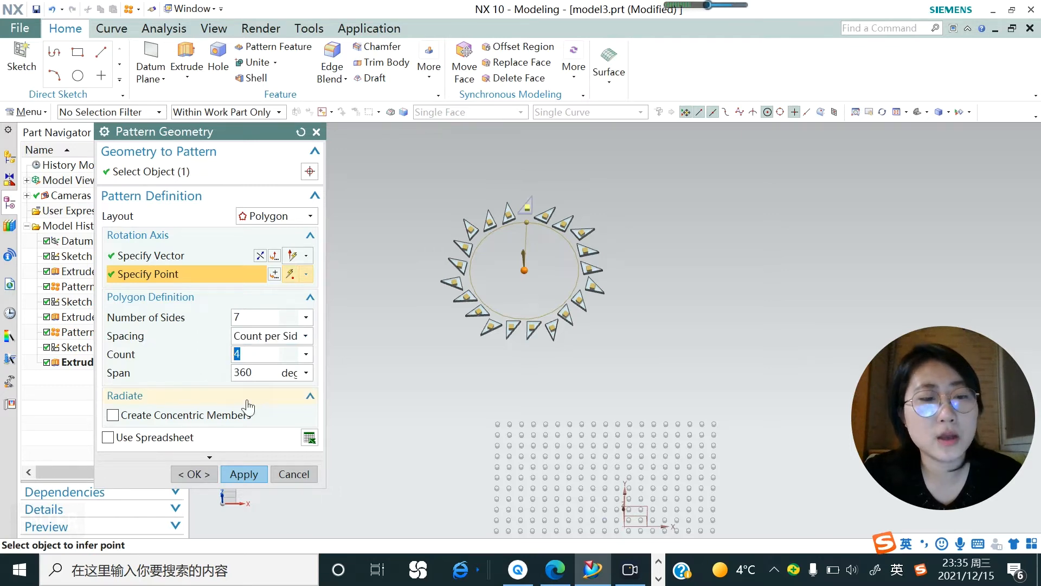
text(2)
key(Return)
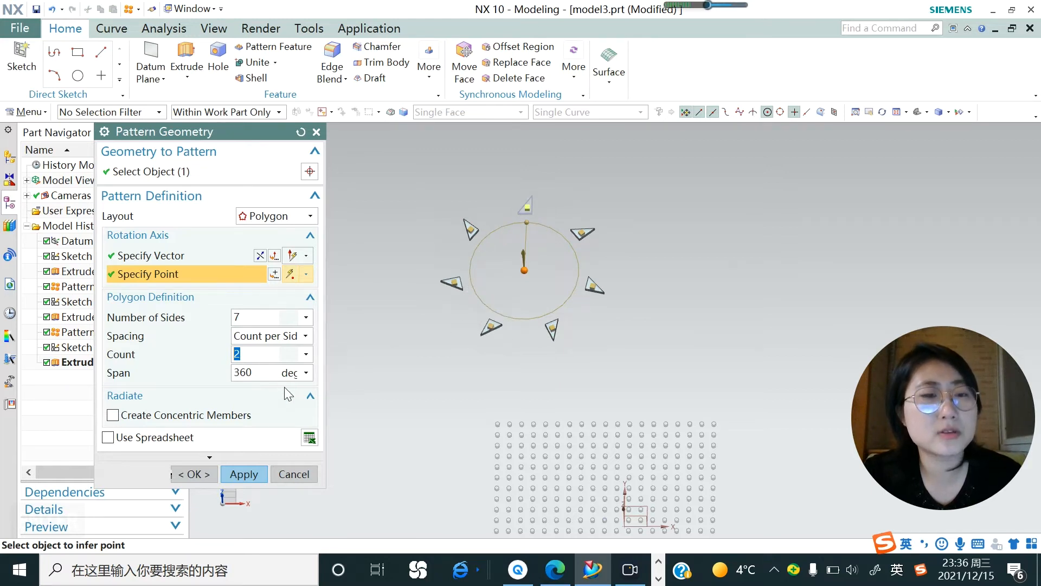
Set the polygon pattern's span to 300 degrees, then apply the pattern and close the command.
click(231, 374)
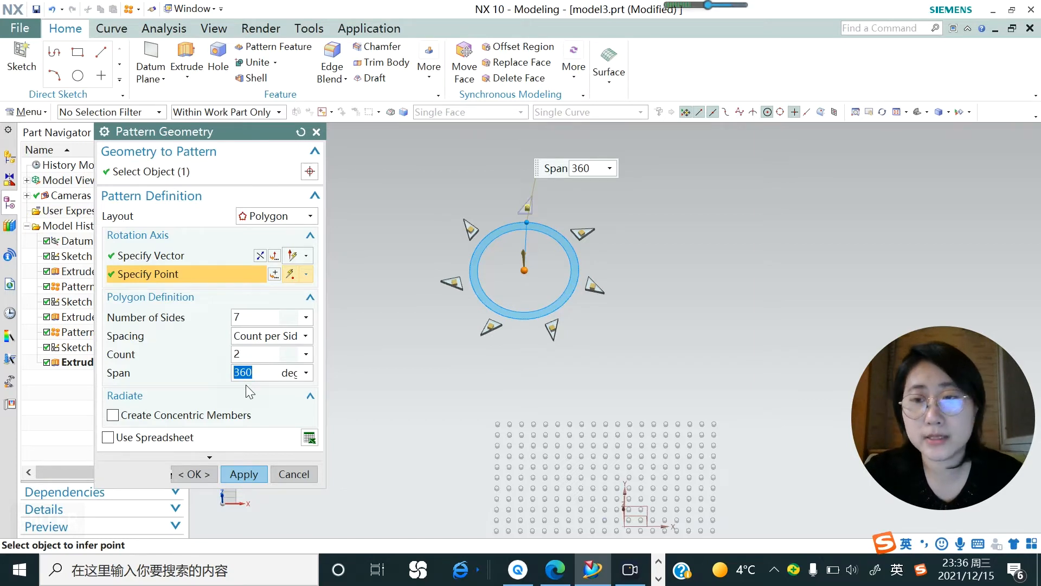
text(300)
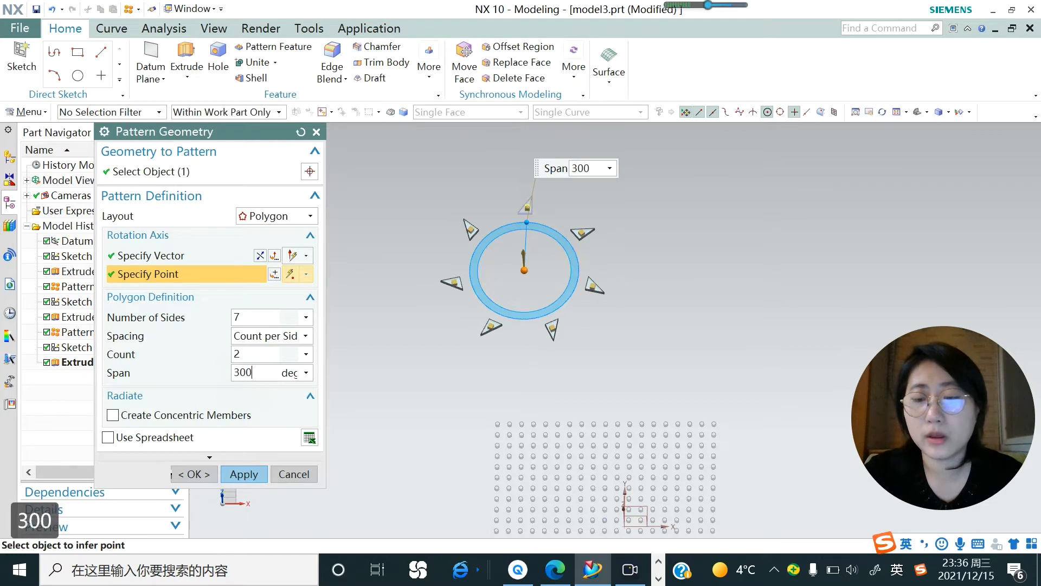
key(Return)
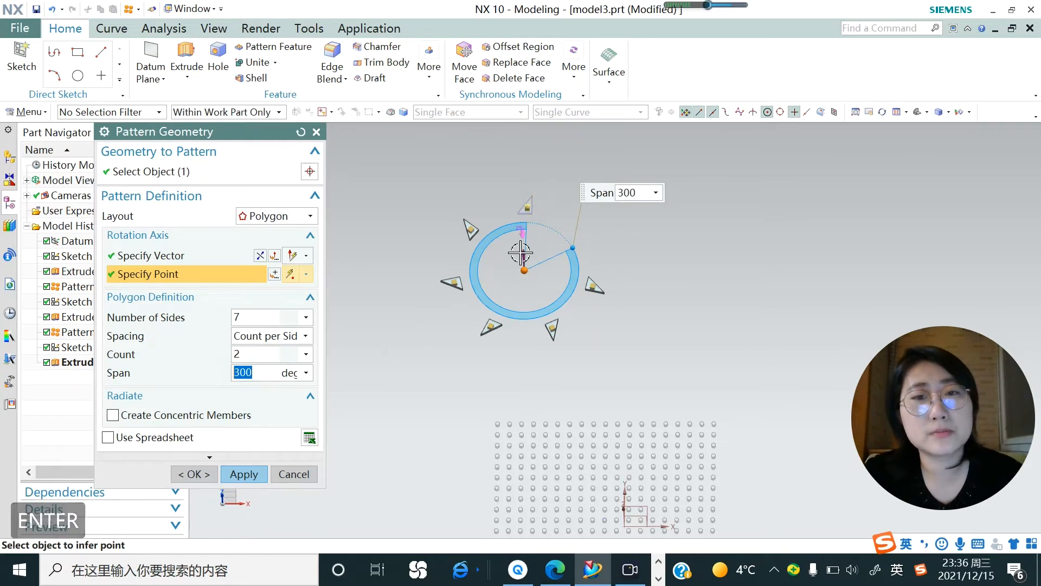
click(244, 474)
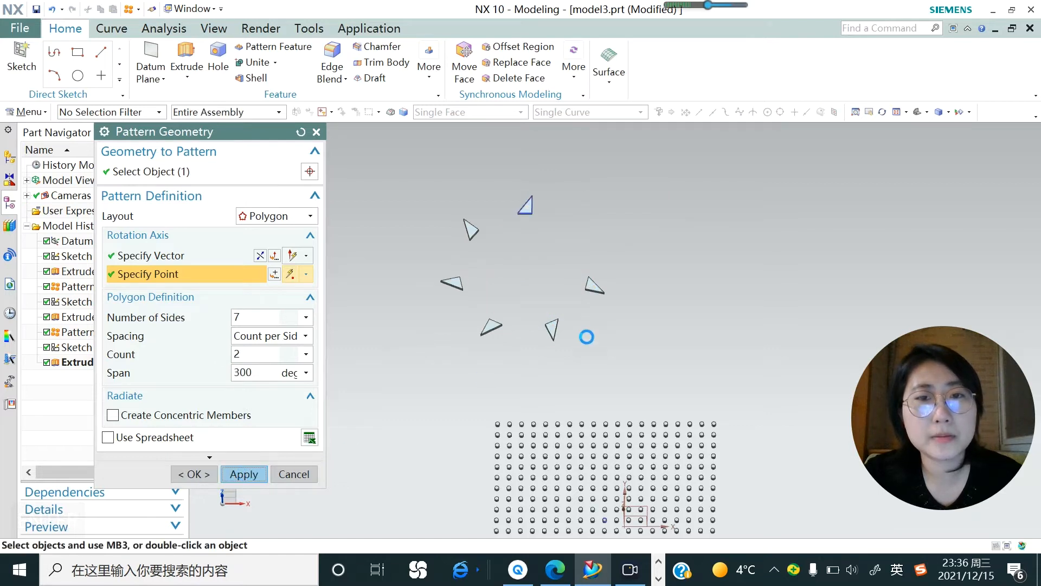
scroll(588, 298, down, 5)
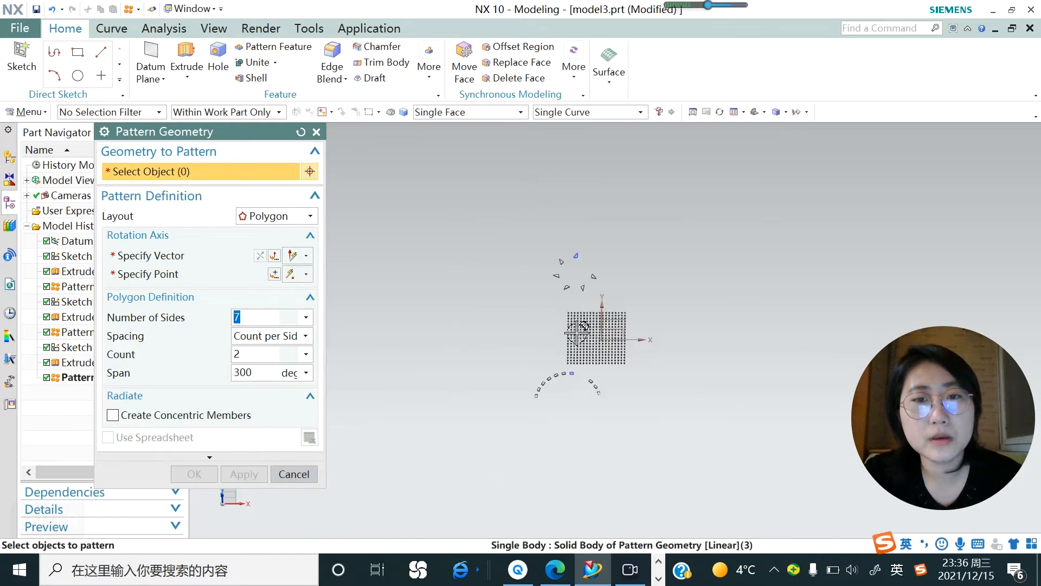
click(316, 131)
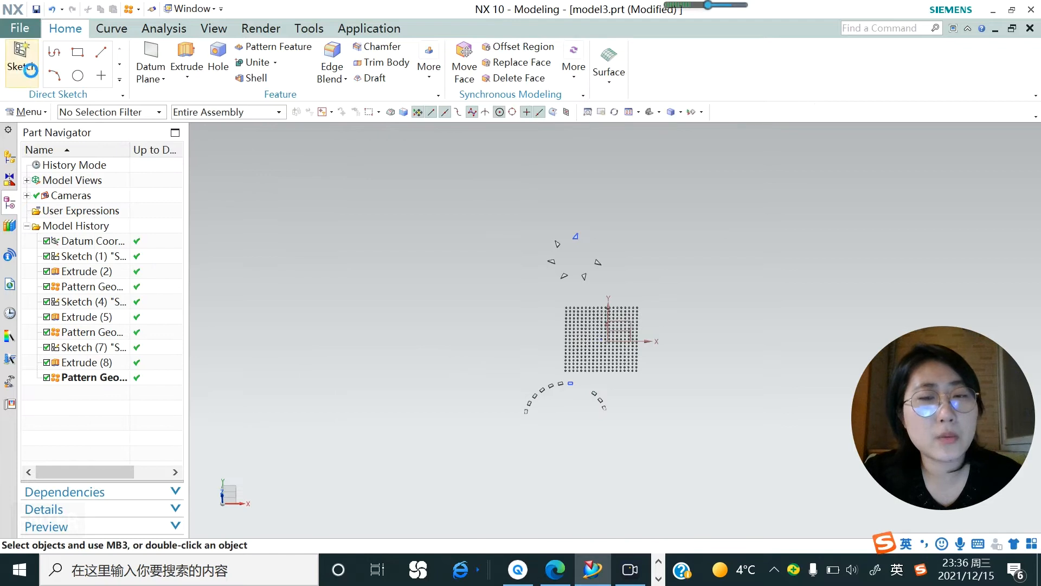
Create a new sketch on the XY datum plane for the next pattern example.
click(22, 58)
click(616, 325)
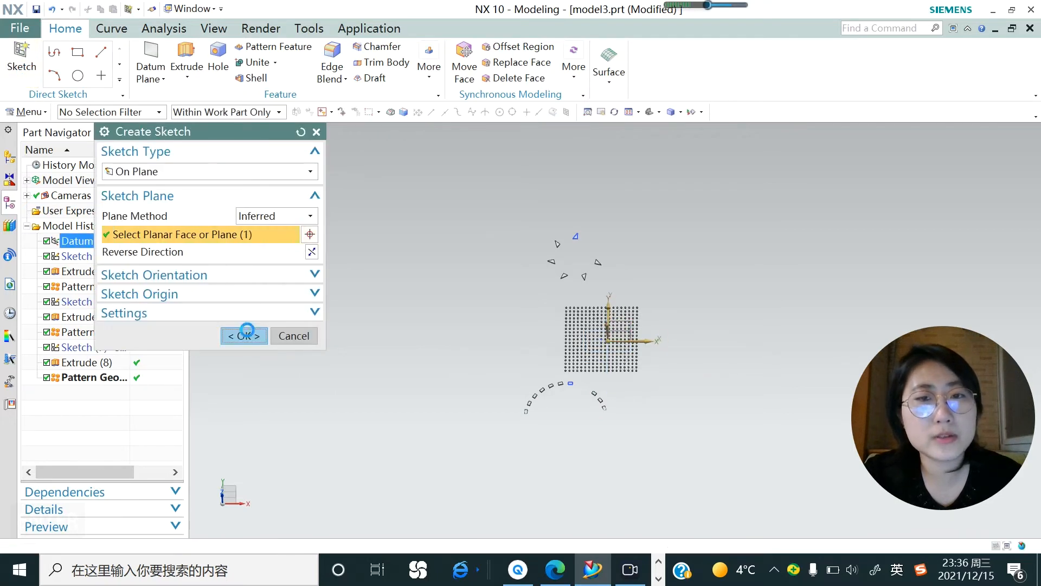
click(244, 336)
Sketch a circle about 92 mm in diameter in the empty space beside the dot grid, on the far side from the X arrow.
click(182, 53)
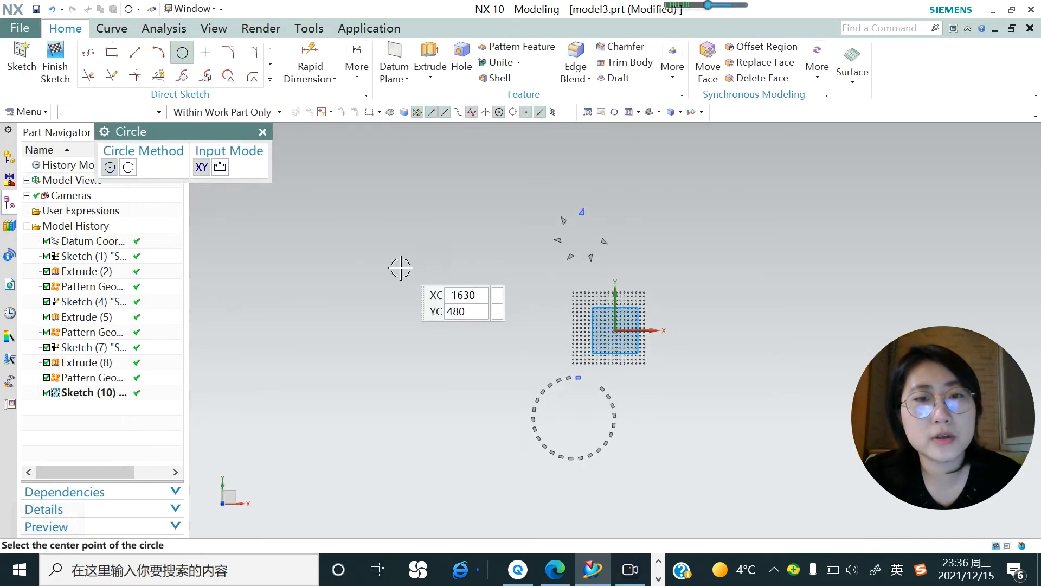
click(508, 292)
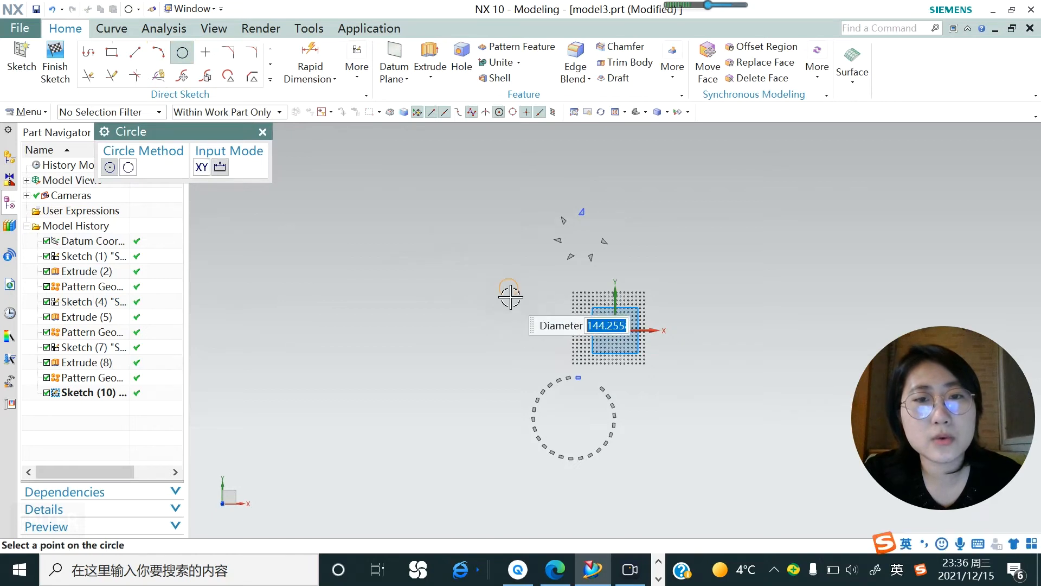
click(509, 294)
Extrude the sketched circle from -6 mm to 2 mm, apply it and close the command.
click(430, 77)
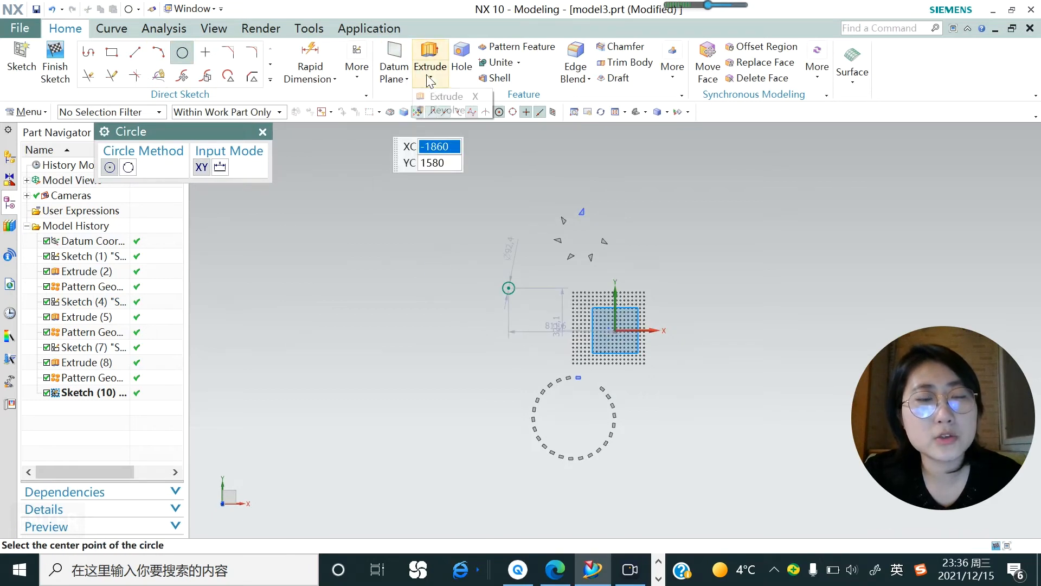
click(446, 96)
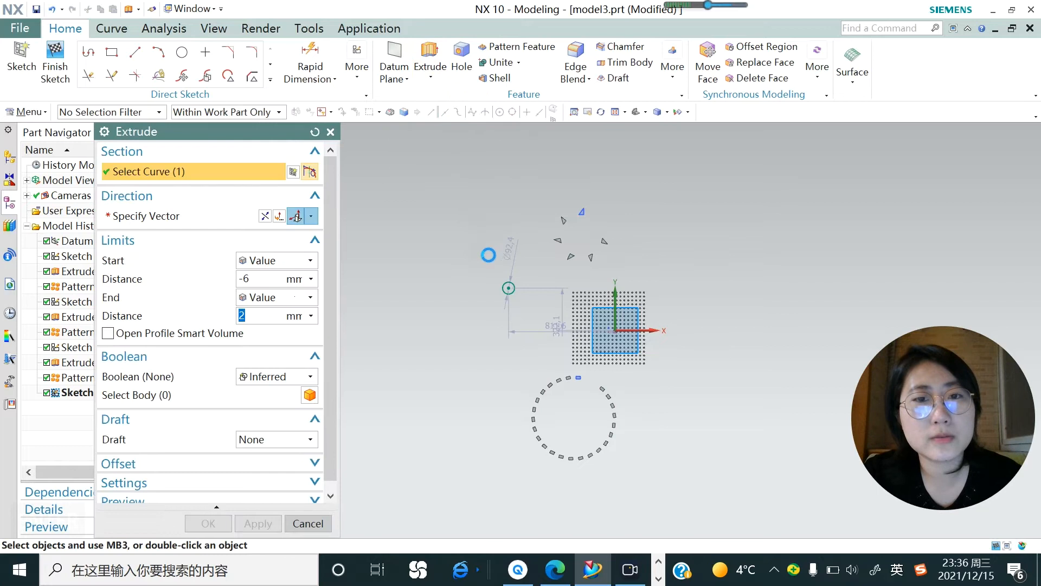
click(258, 524)
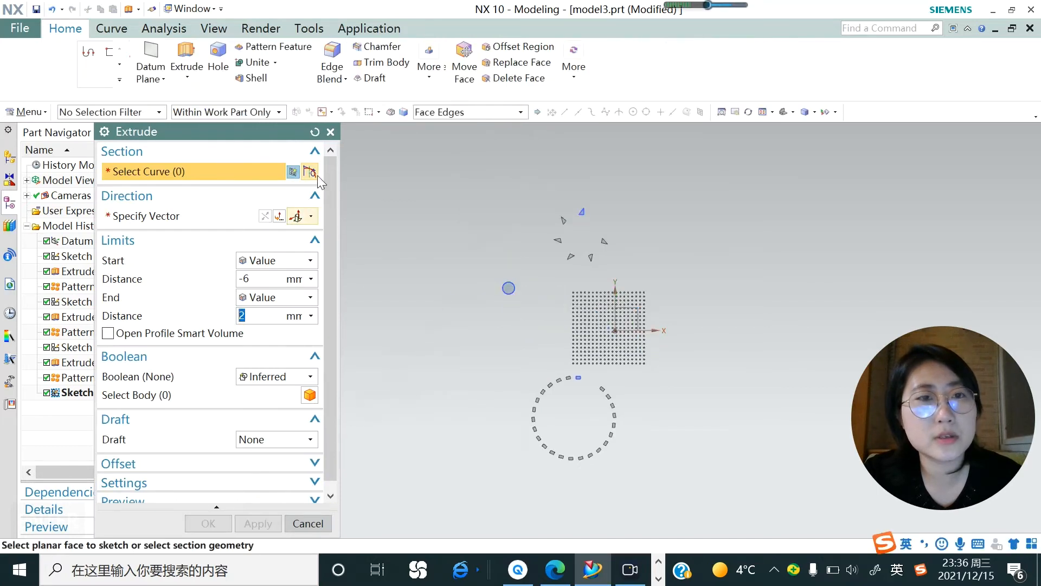
click(330, 132)
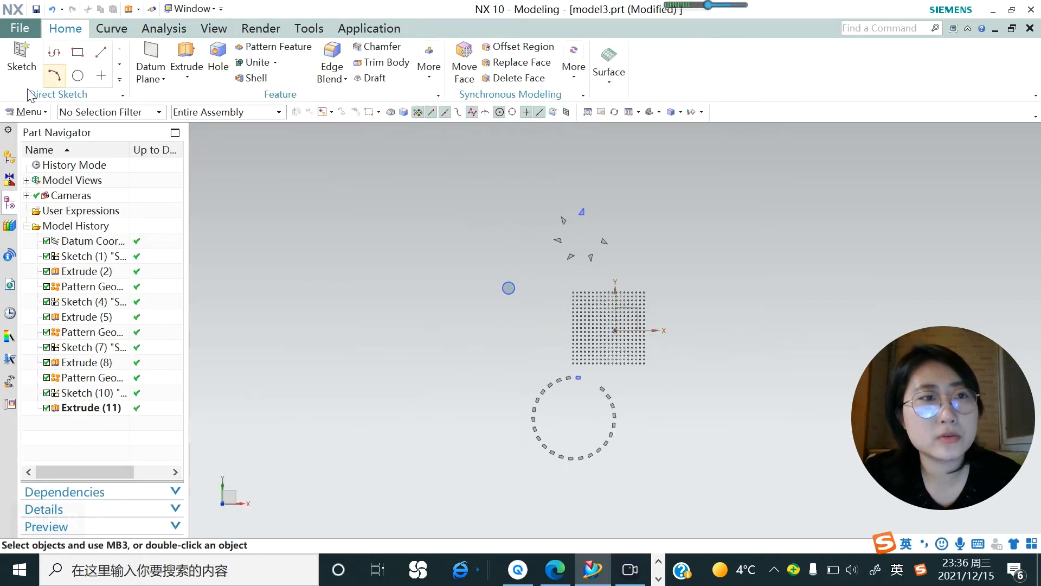
Start Pattern Geometry with the Spiral layout and select the extruded disc as the object to pattern.
click(15, 113)
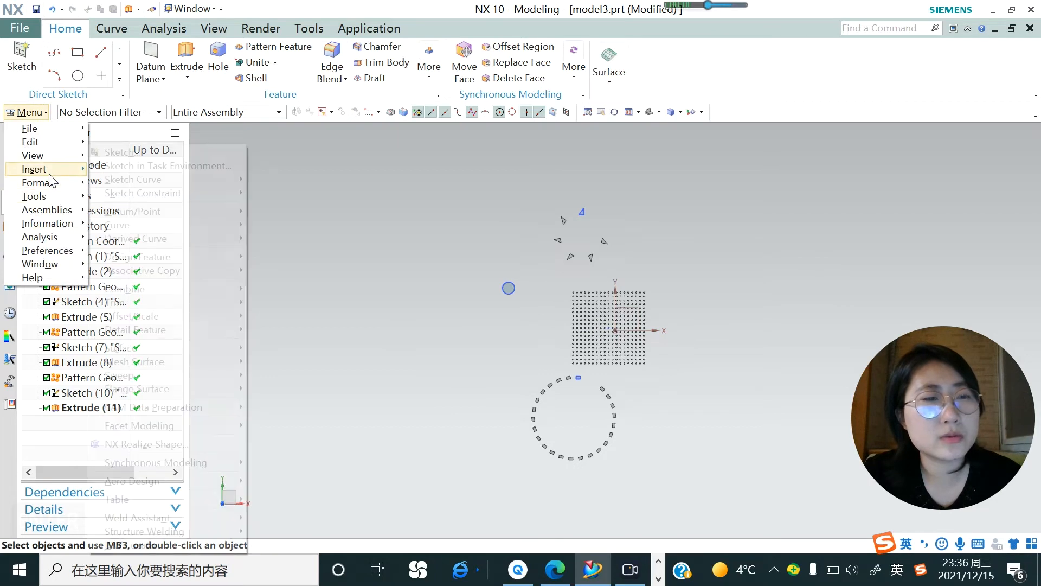
mouse_move(38, 169)
mouse_move(158, 274)
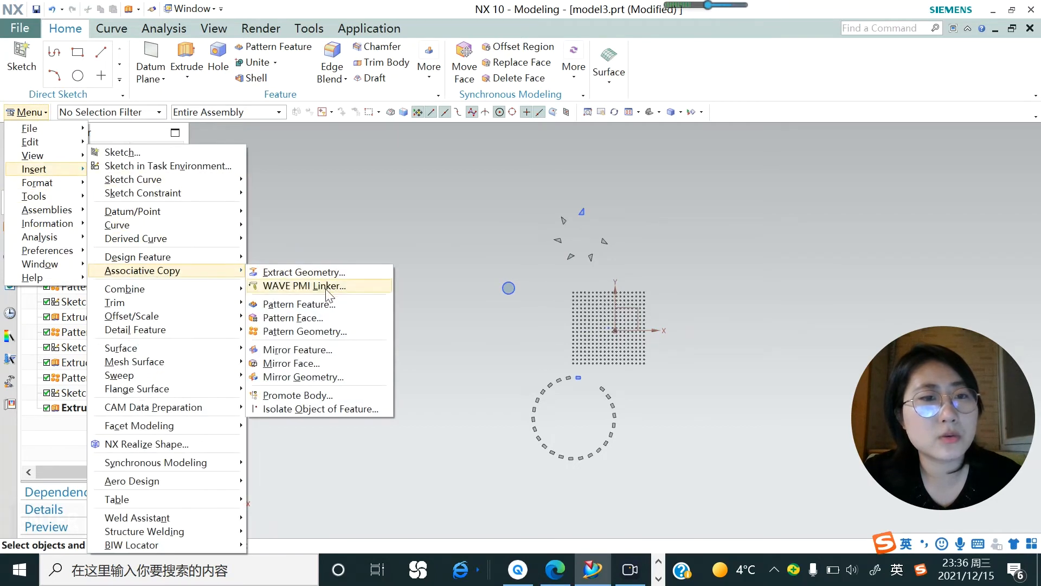
click(311, 335)
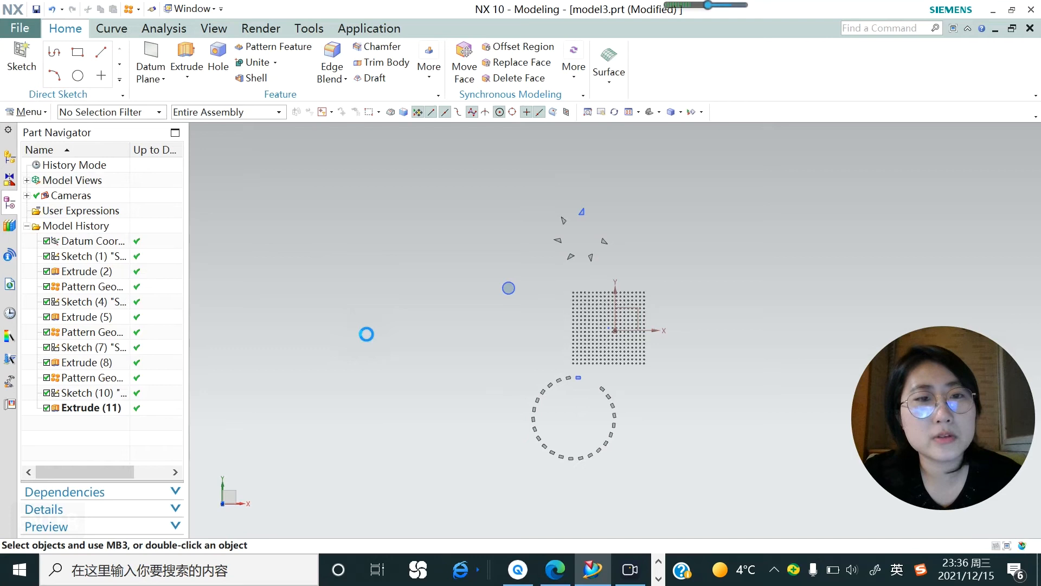
click(310, 216)
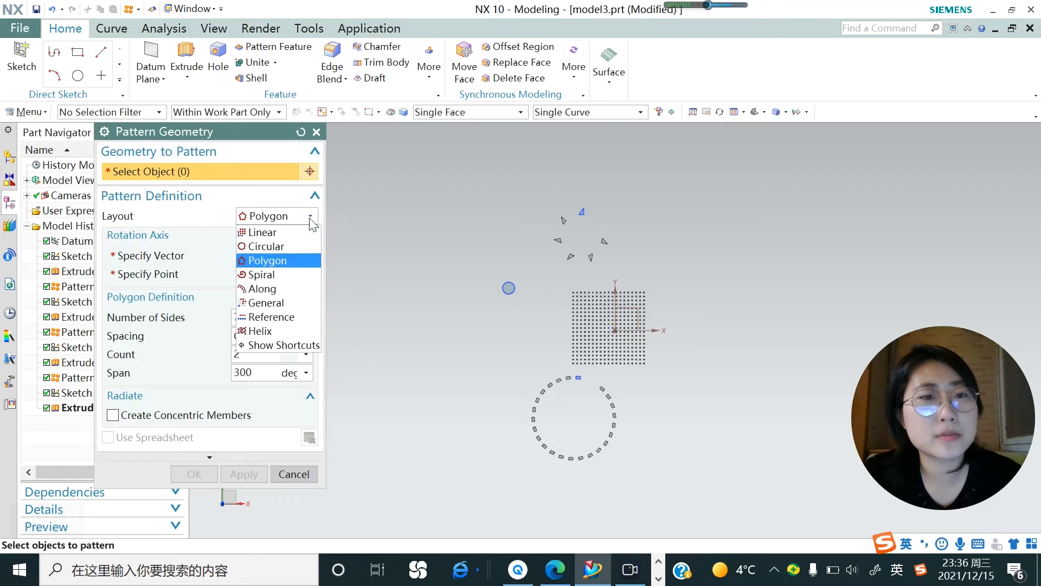
click(278, 275)
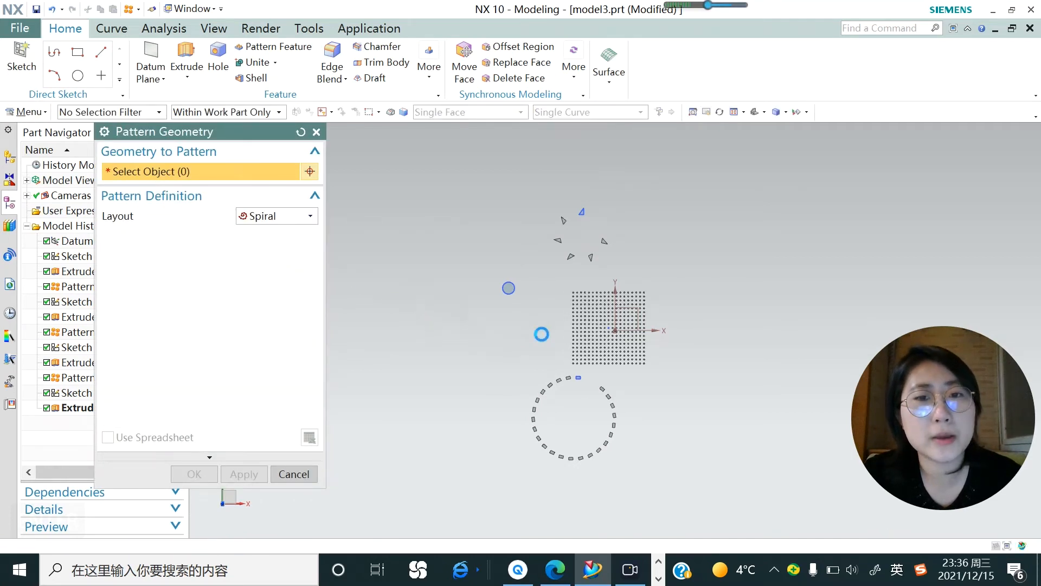
scroll(530, 291, up, 3)
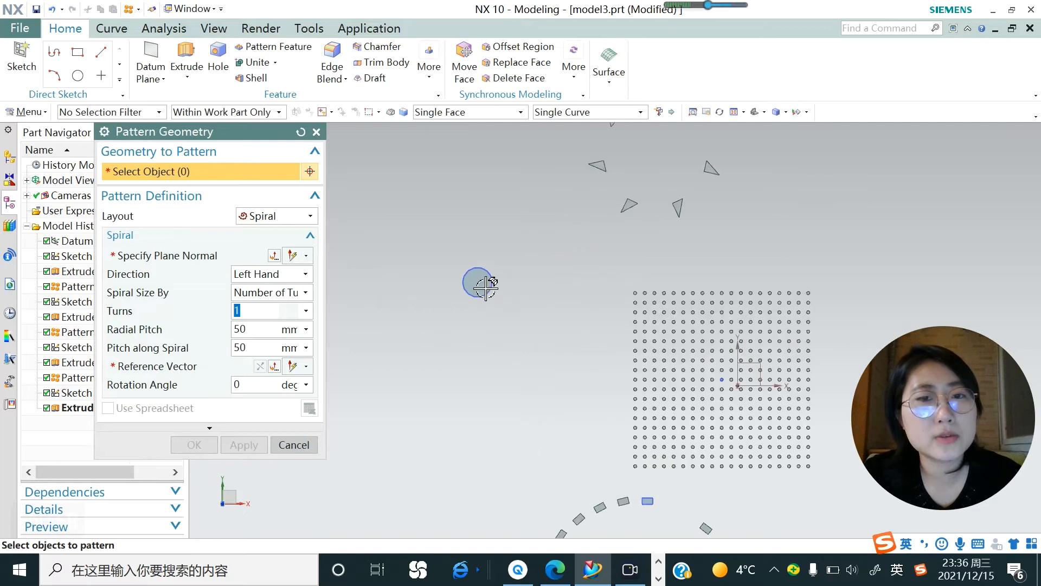
click(477, 281)
scroll(482, 279, down, 2)
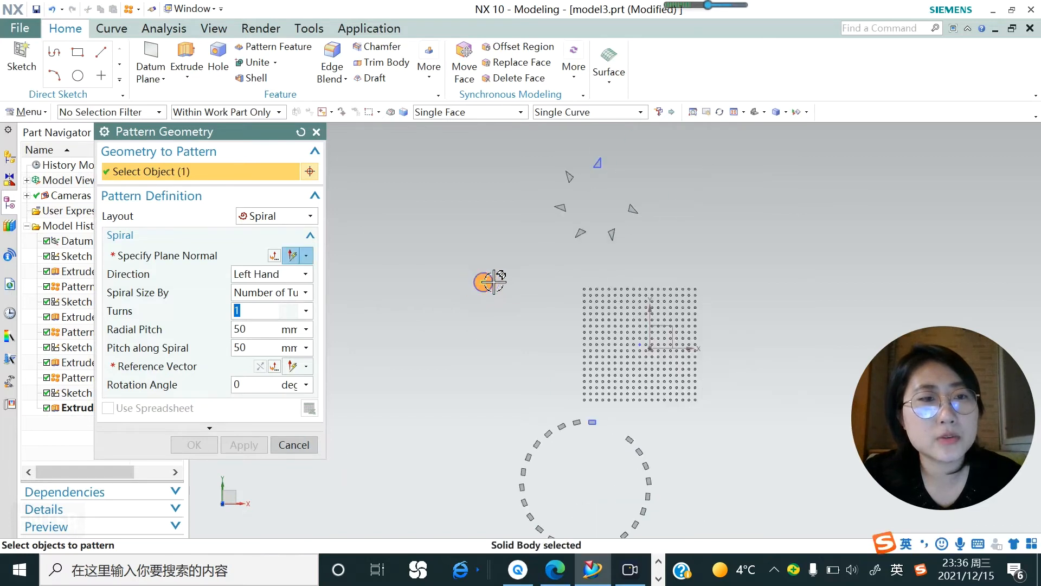
click(310, 216)
click(254, 272)
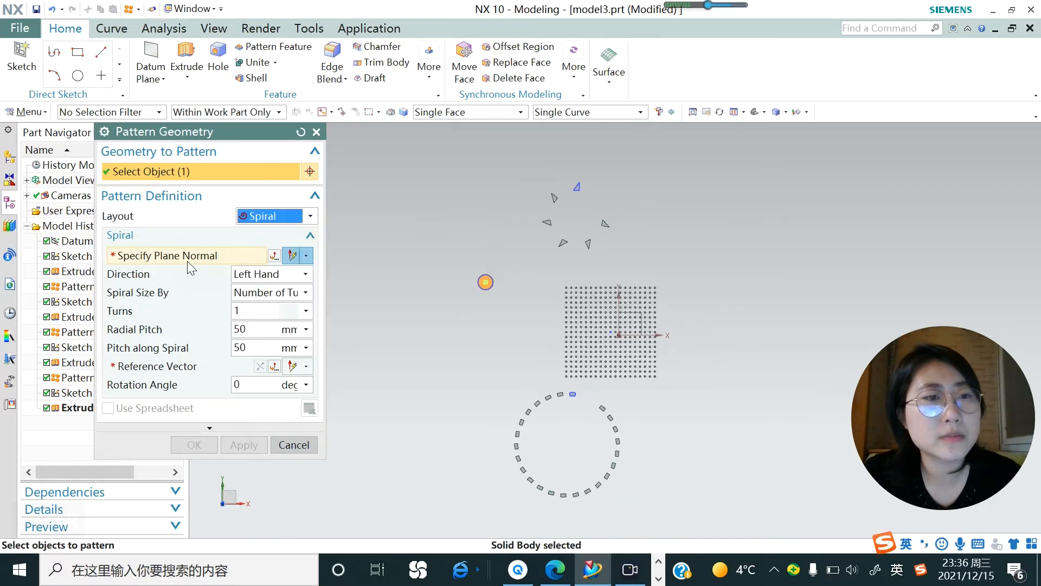
Set the spiral's plane normal along the datum Z axis and its reference vector along the X axis.
click(186, 257)
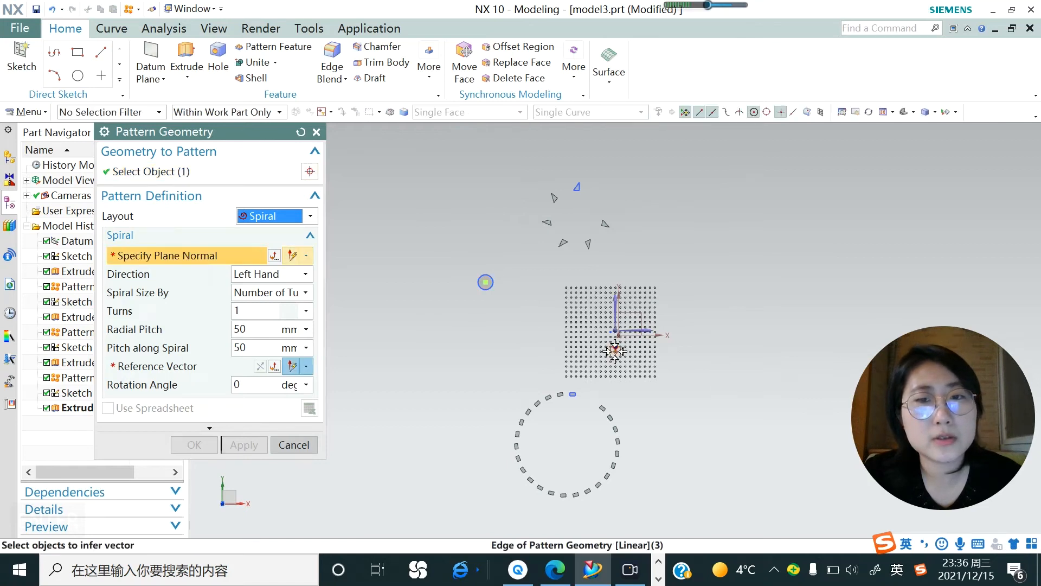
click(619, 327)
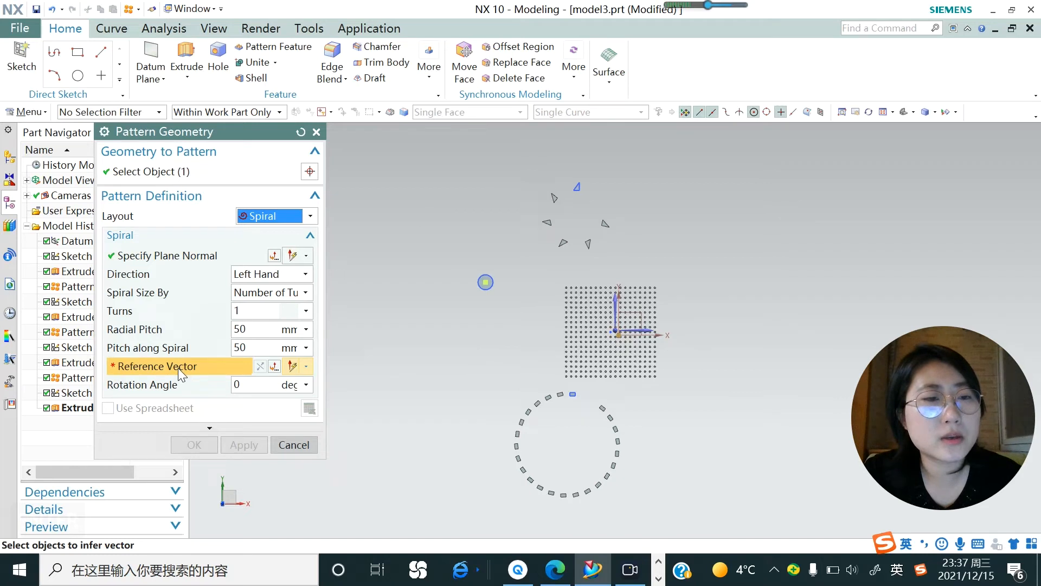
middle_drag(526, 346, 502, 330)
scroll(624, 325, up, 5)
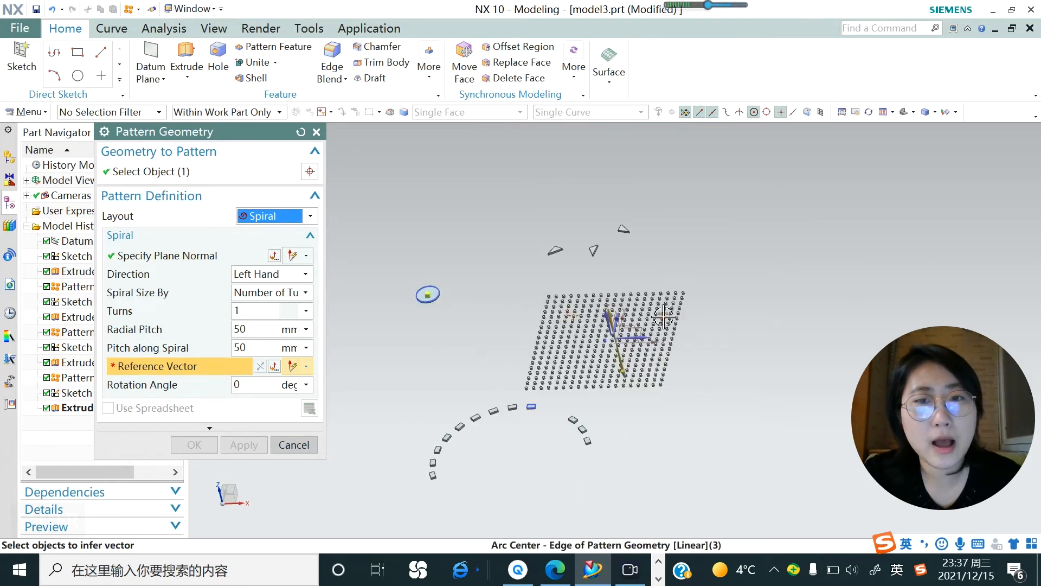
click(592, 329)
scroll(678, 325, down, 5)
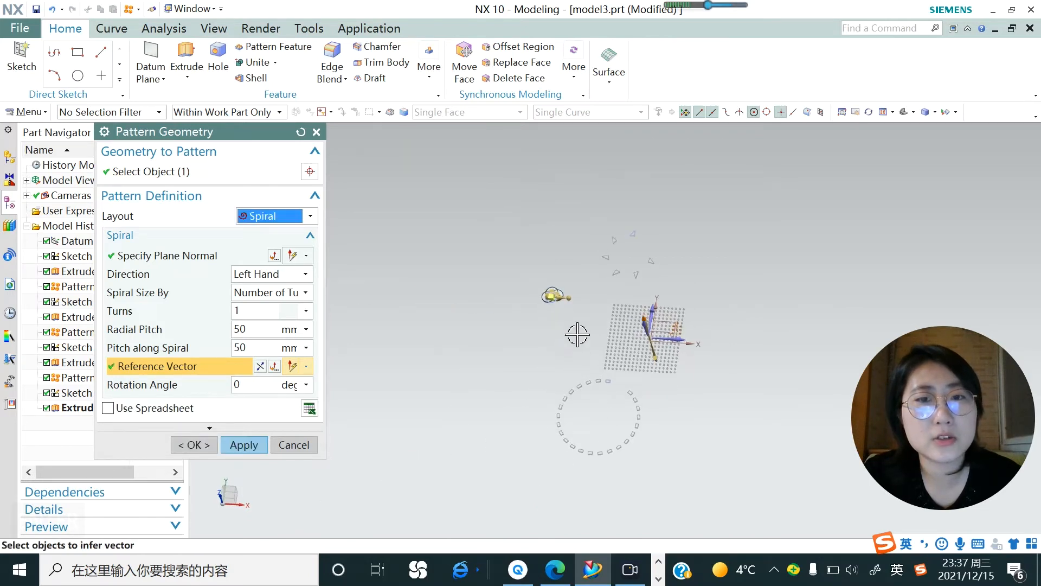
Set the spiral's number of turns to 3.
scroll(575, 334, up, 5)
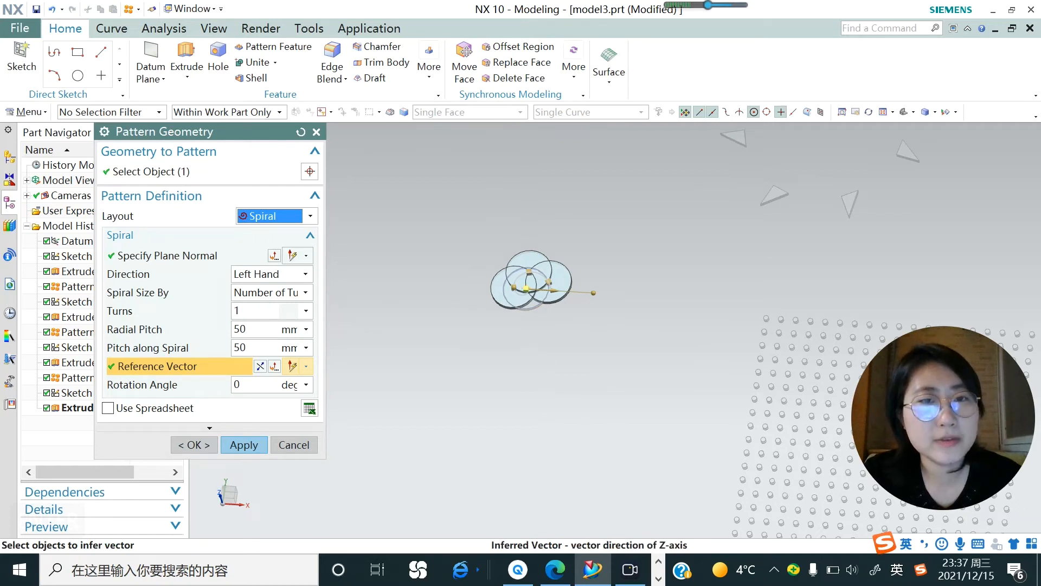
double_click(242, 311)
text(3)
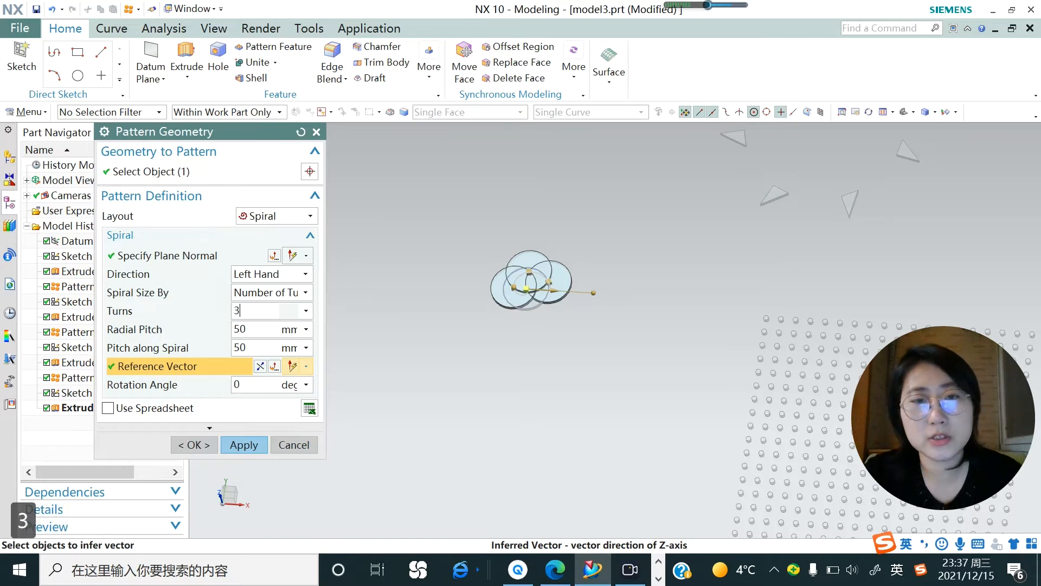
key(Return)
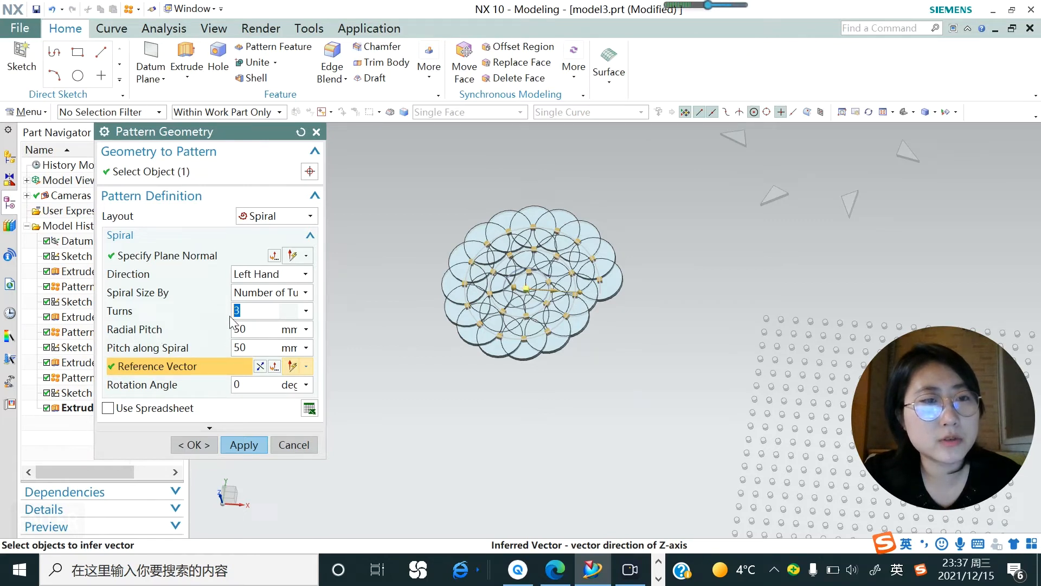
Set the spiral direction to Right Hand and keep the spiral size defined by Number of Turns.
click(305, 275)
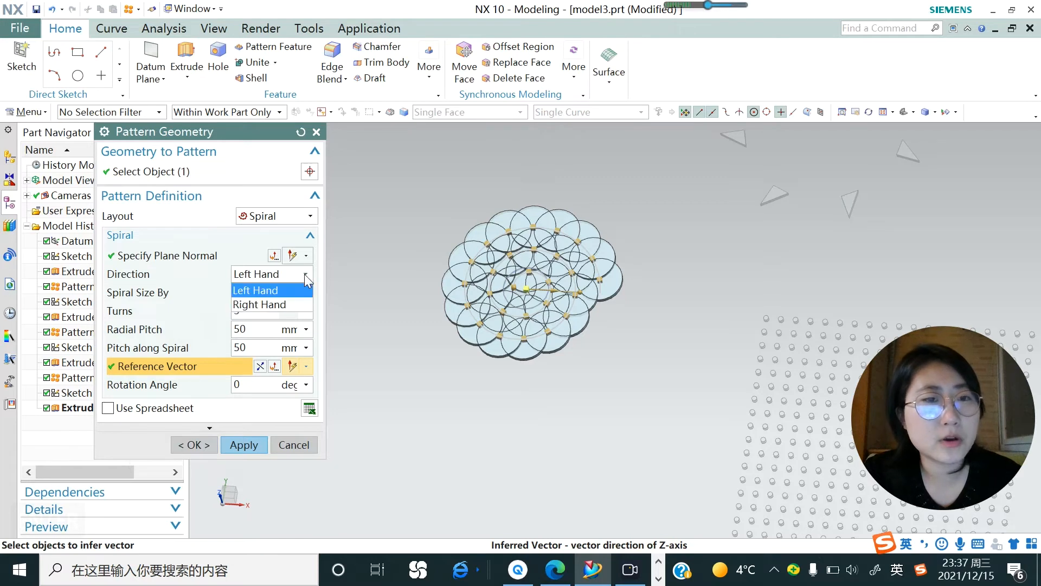
click(272, 304)
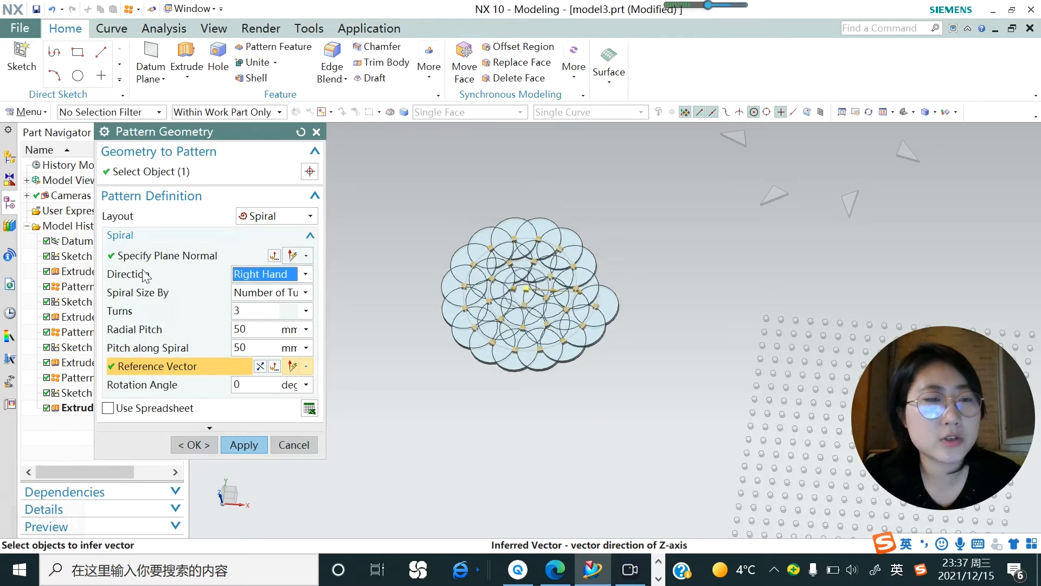
click(307, 293)
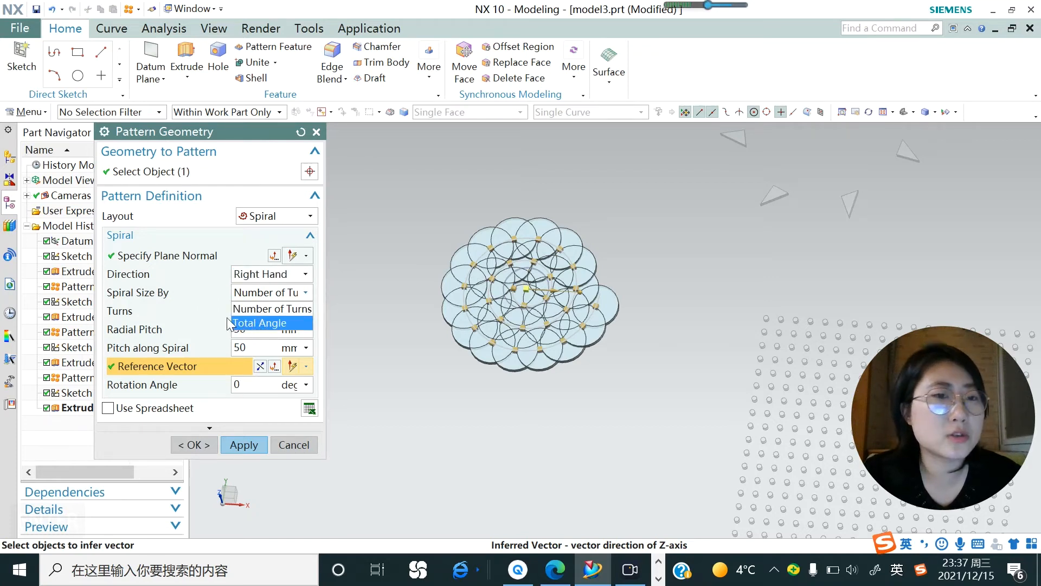
click(218, 295)
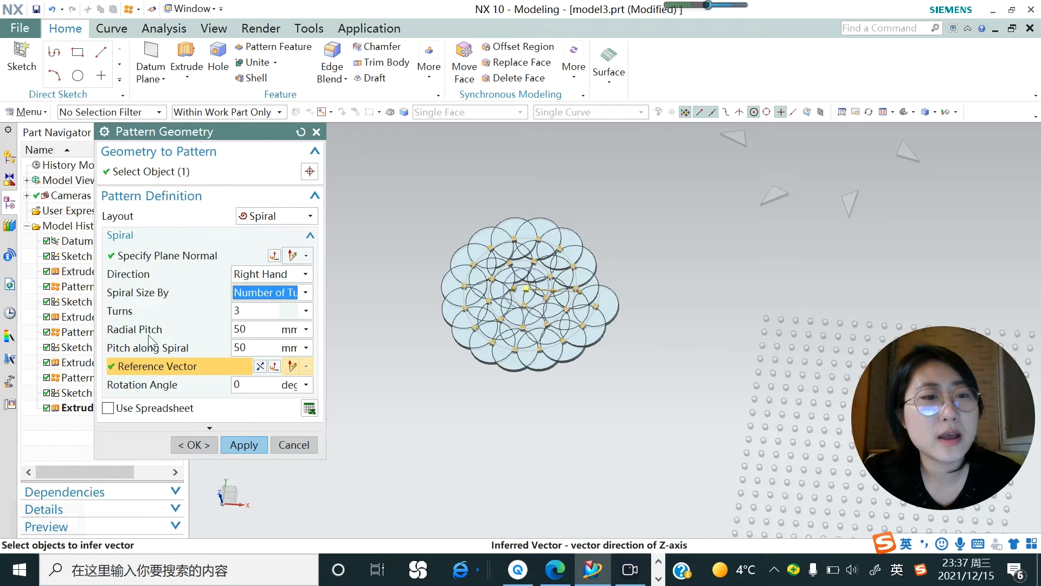
Try a radial pitch of 10 mm for the spiral.
click(248, 328)
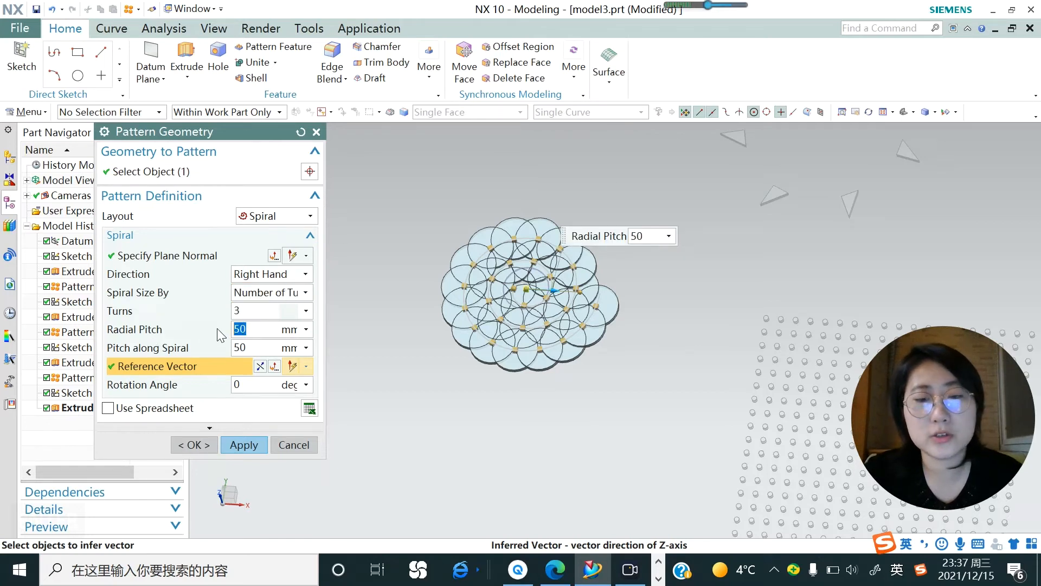
text(10)
key(Return)
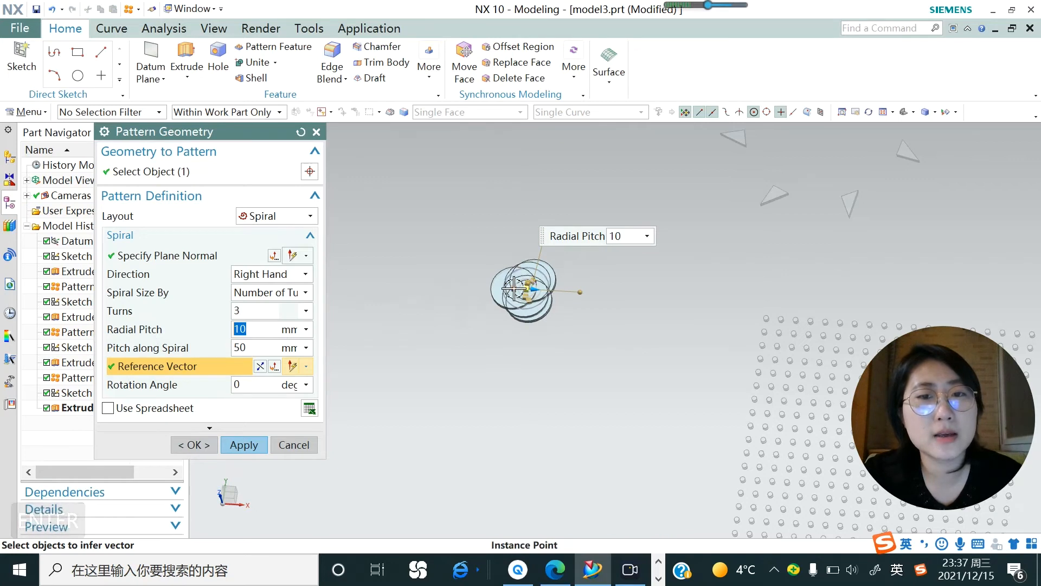
Set the spiral's radial pitch to 200 mm and check the whole preview.
text(200)
key(Return)
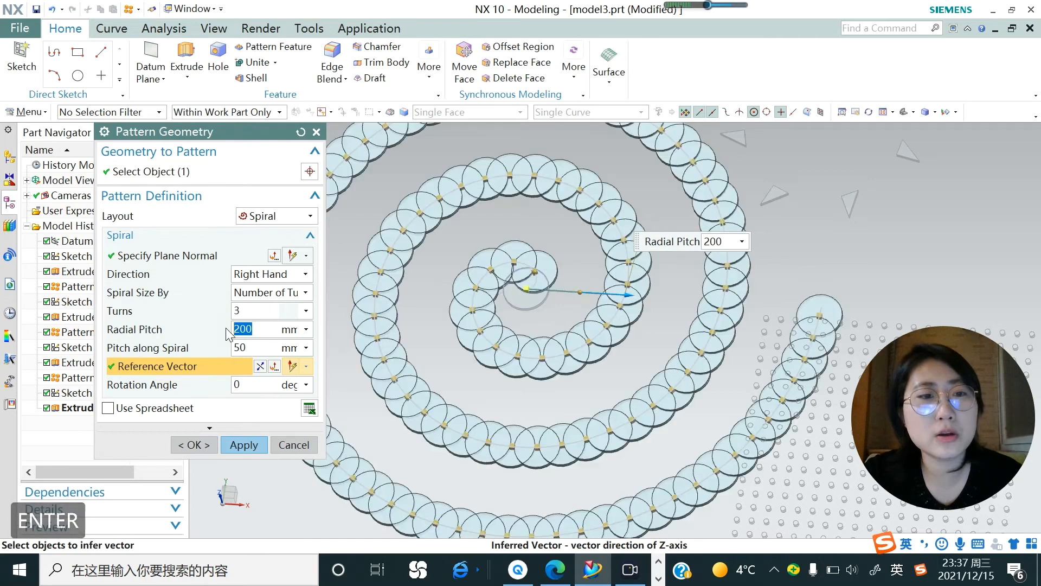
scroll(504, 374, down, 3)
middle_drag(502, 374, 524, 387)
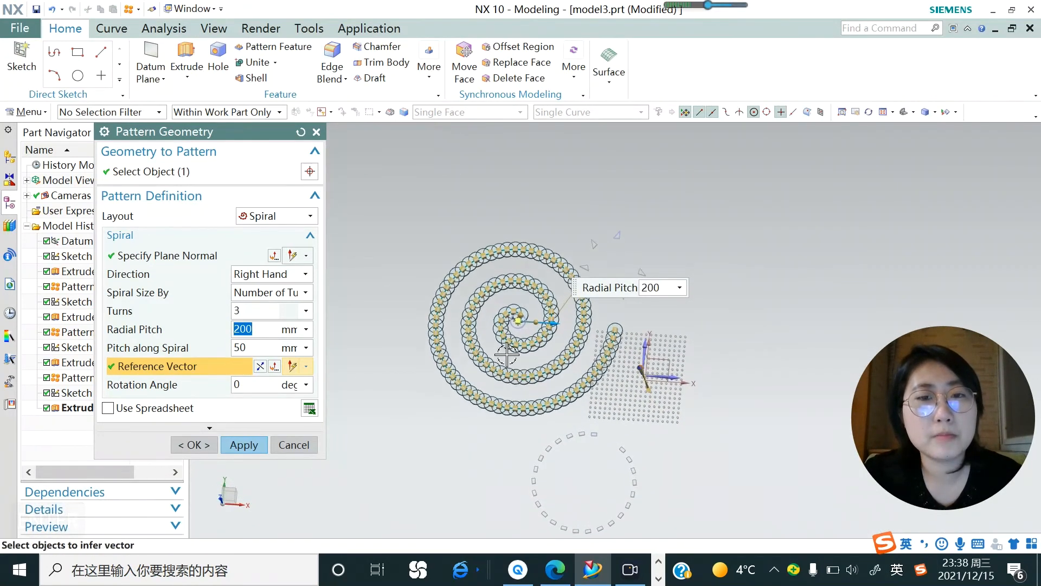
scroll(507, 355, up, 2)
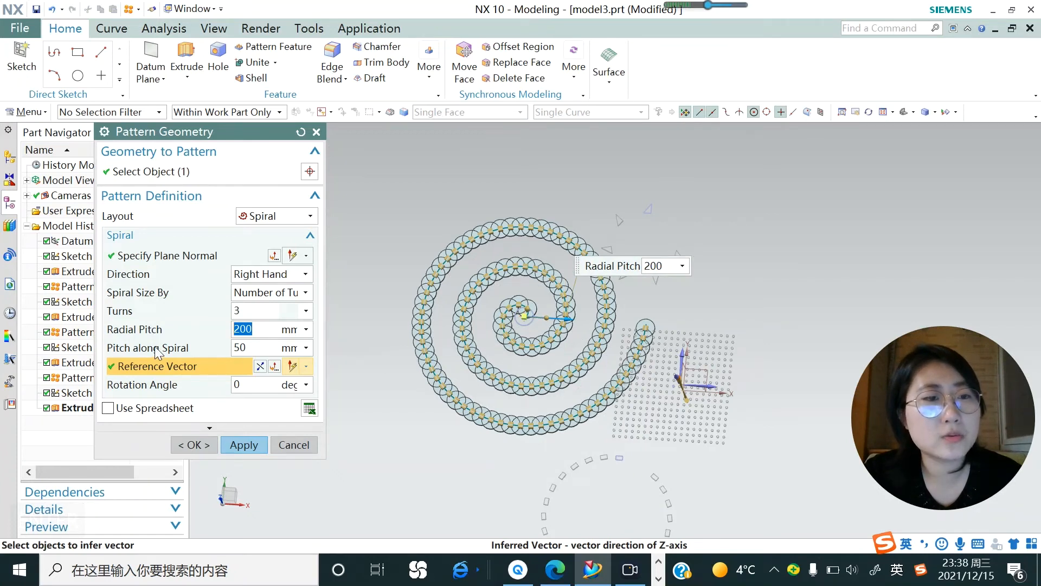
Try pitch values of 10 mm and 100 mm along the spiral.
key(Tab)
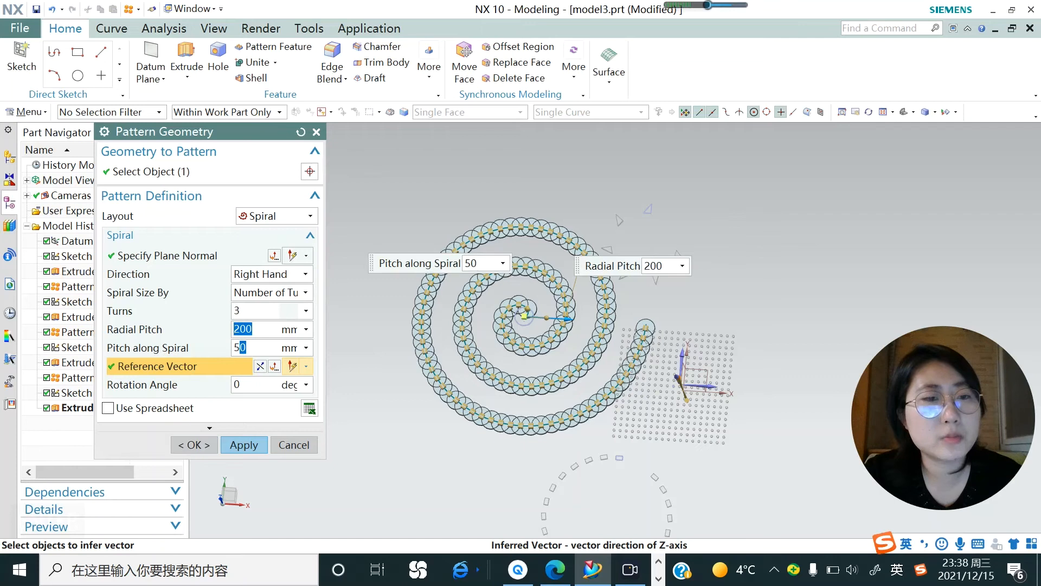
text(10)
key(Return)
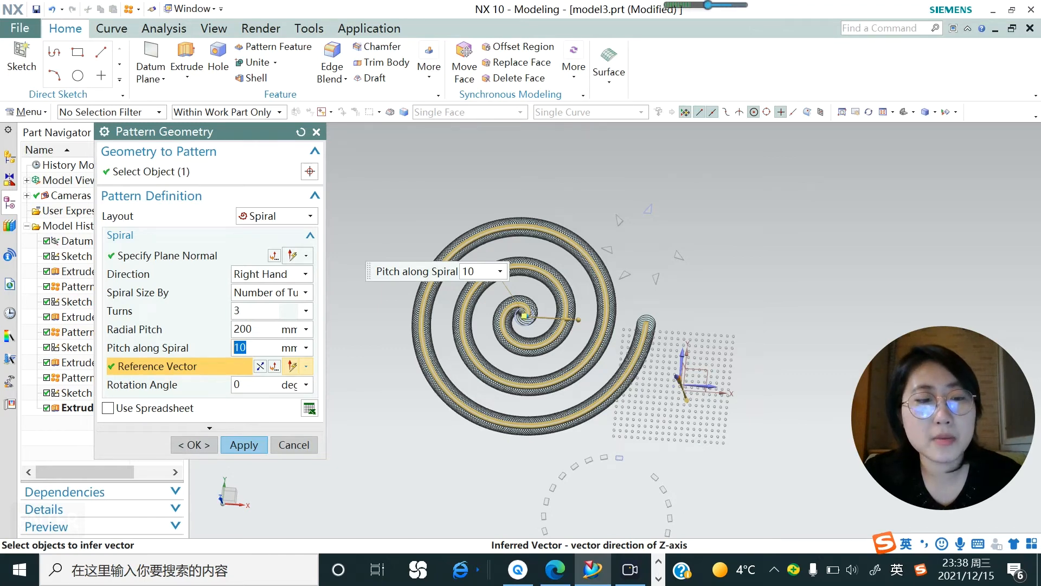
text(100)
key(Return)
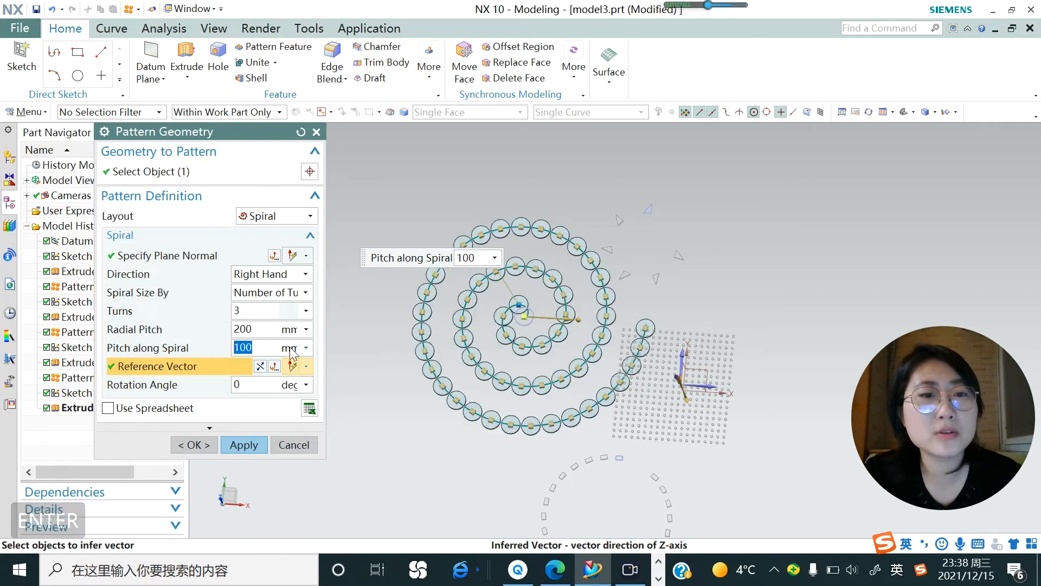
Set the pitch along the spiral to 200 mm.
key(ctrl+a)
text(200)
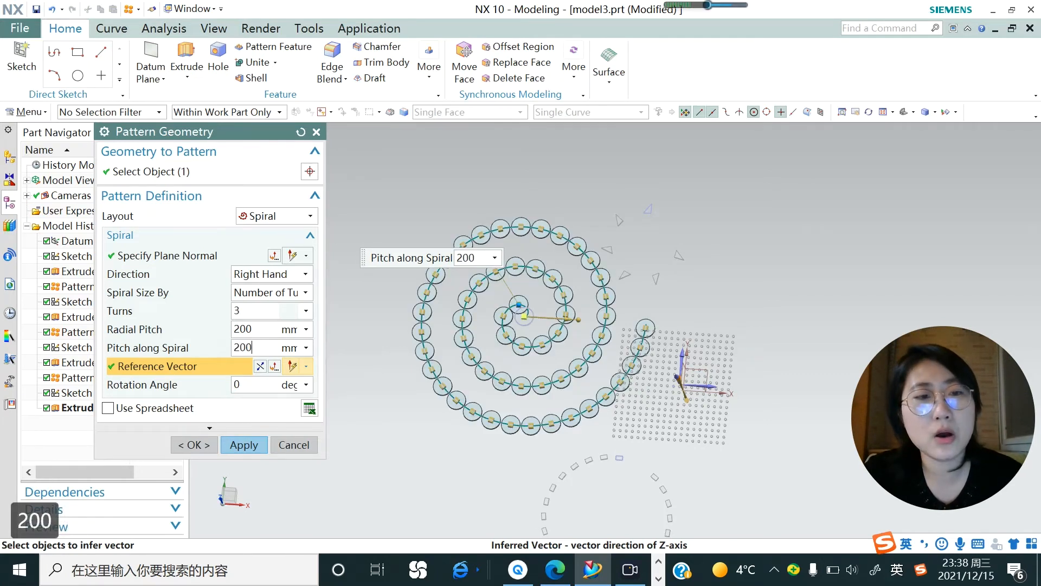
key(Return)
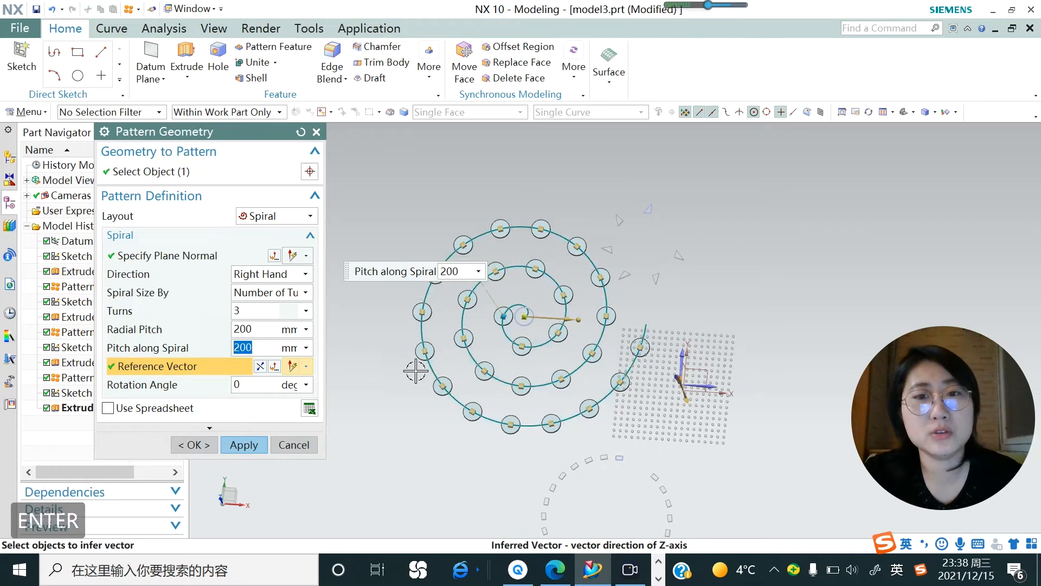
Set the spiral's rotation angle to 50 degrees and apply the disc pattern.
mouse_move(394, 399)
middle_down()
mouse_move(398, 408)
mouse_move(378, 412)
middle_up()
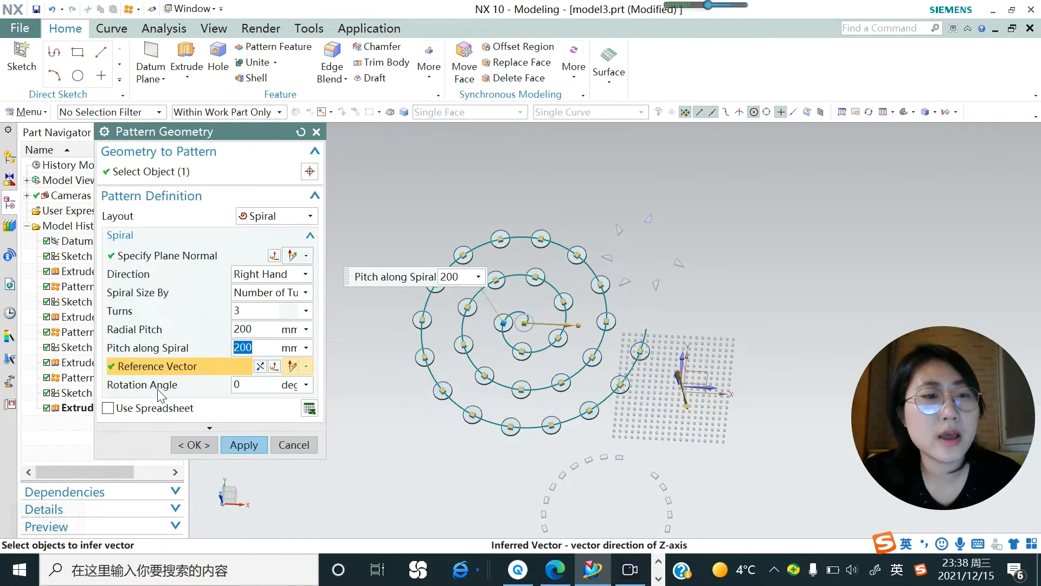
key(Tab)
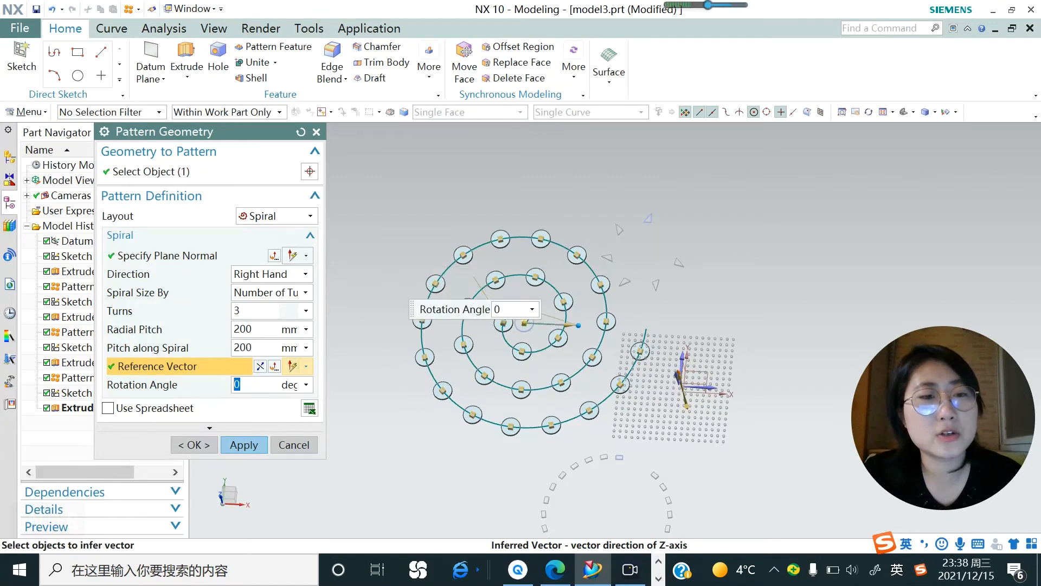
text(50)
key(Return)
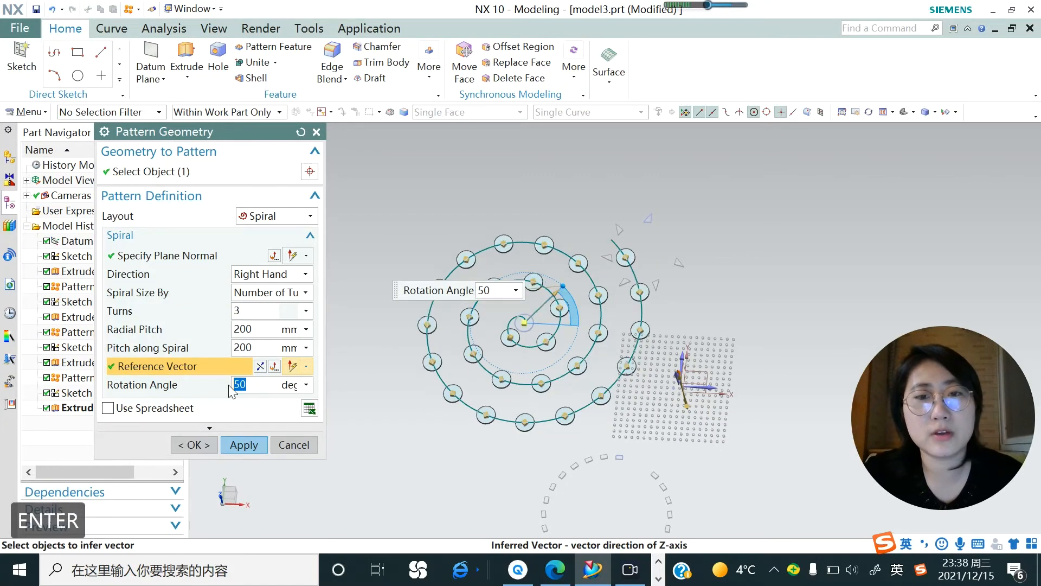
middle_drag(534, 345, 537, 374)
scroll(537, 373, down, 2)
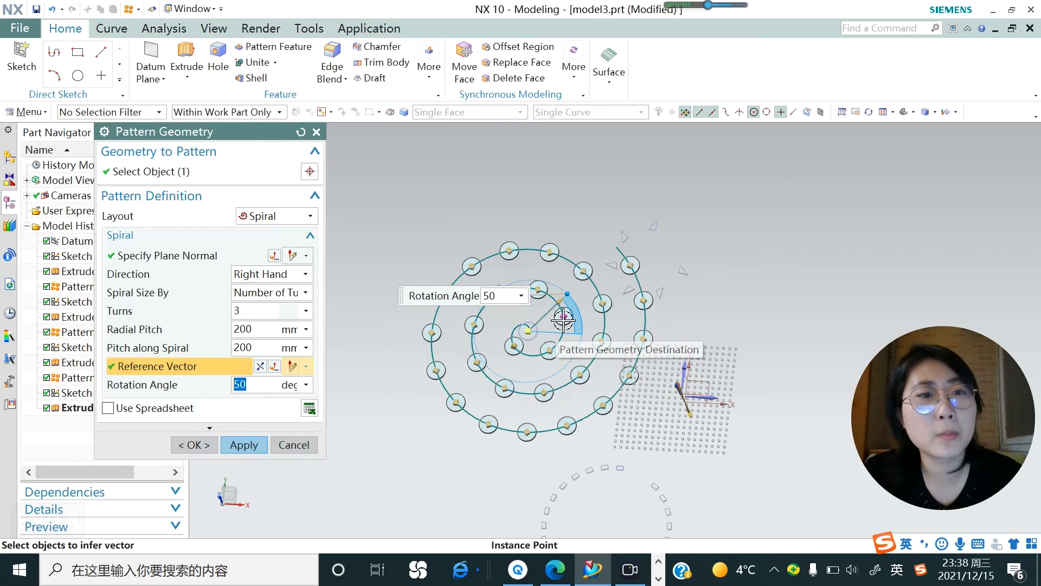
click(262, 446)
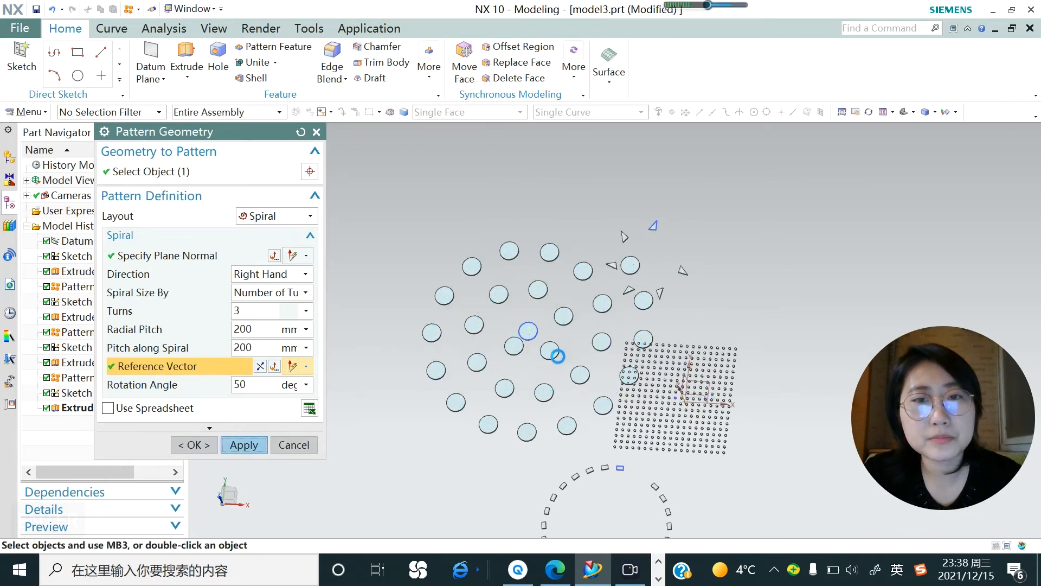
mouse_move(539, 309)
middle_down()
mouse_move(523, 309)
mouse_move(557, 344)
mouse_move(545, 319)
mouse_move(581, 331)
mouse_move(559, 310)
mouse_move(544, 331)
mouse_move(540, 312)
mouse_move(554, 322)
middle_up()
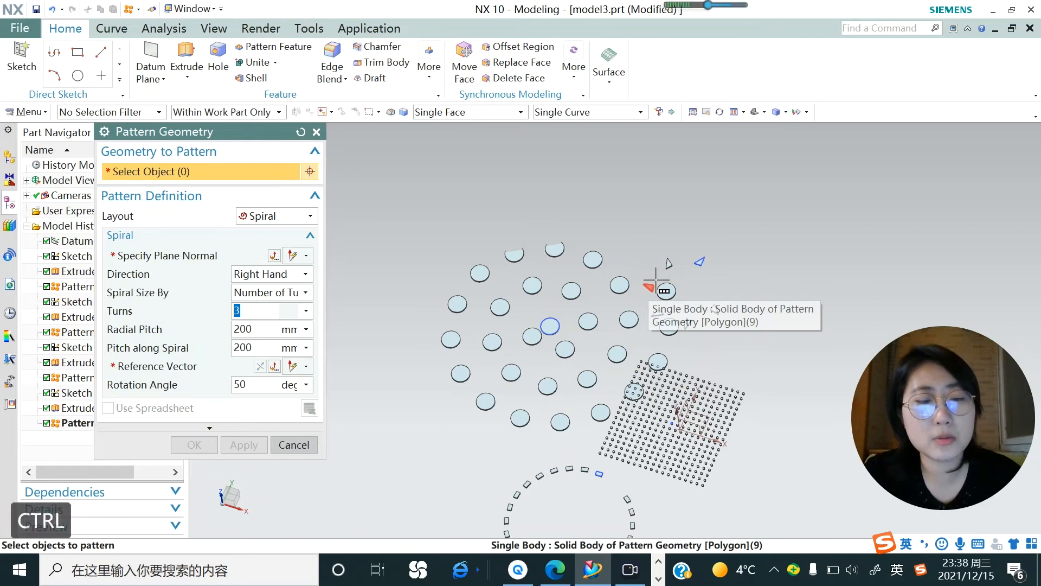
key(ctrl+f)
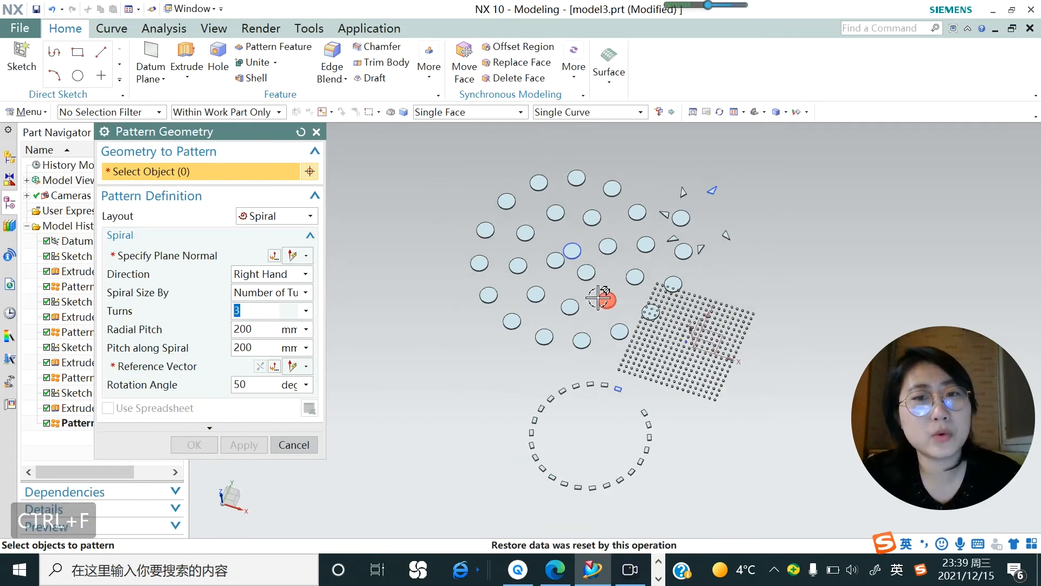
scroll(603, 296, down, 2)
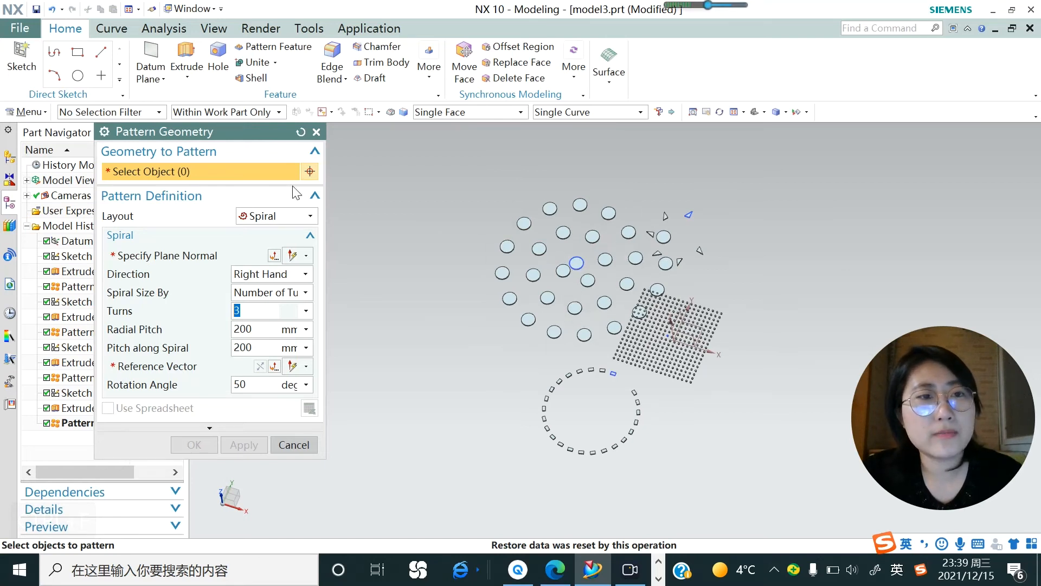
scroll(557, 269, down, 1)
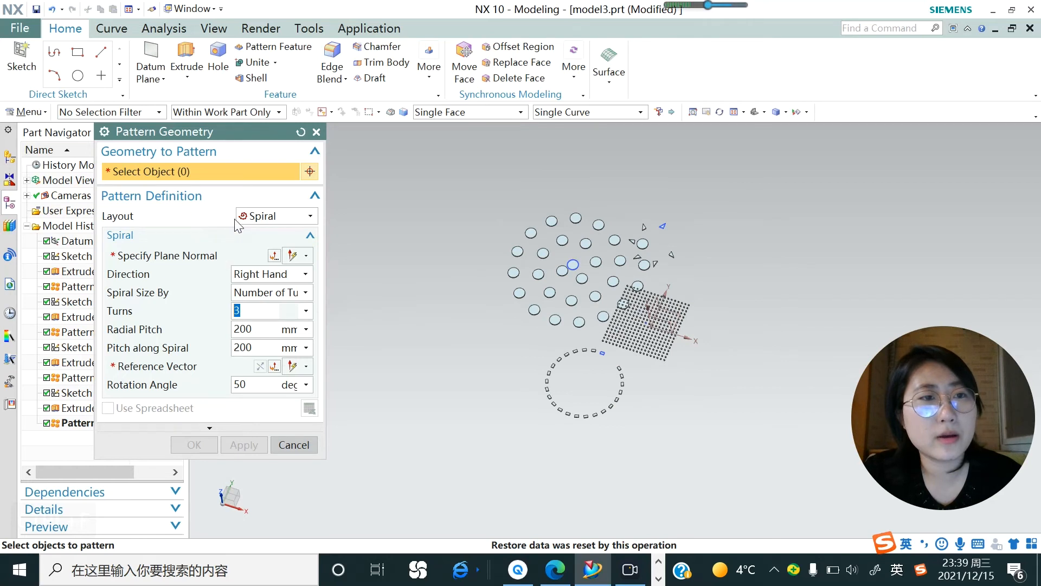
click(311, 217)
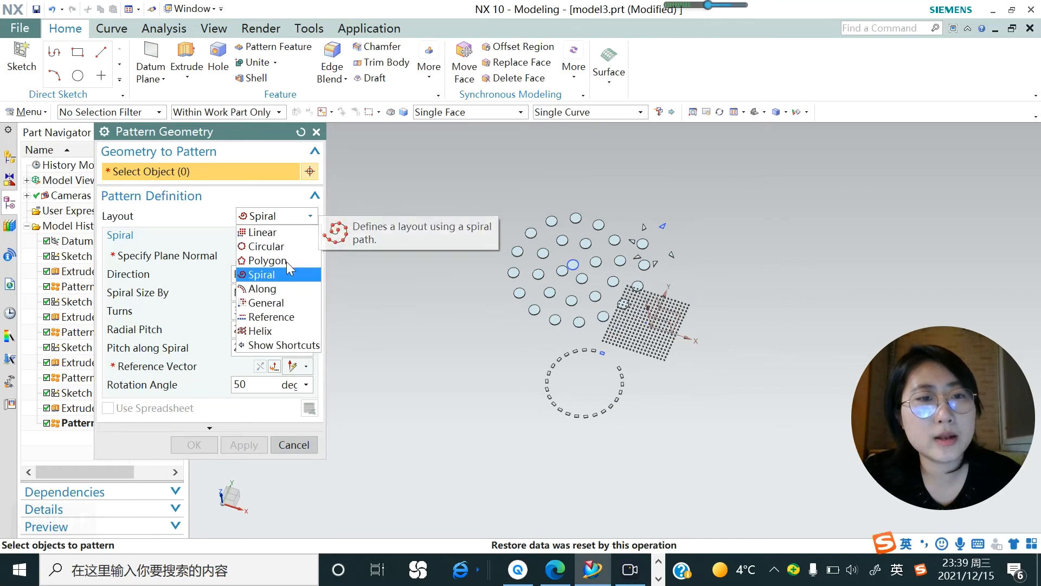
click(353, 230)
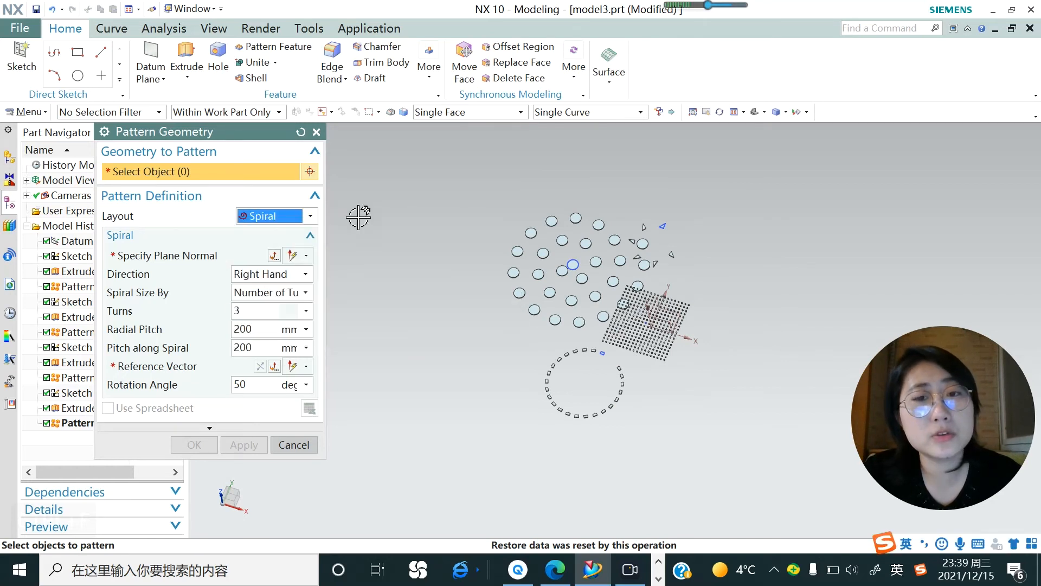
Start a sketch on the XY plane and draw a three-point arc of about 1786 mm radius, rising away from the dot grid's upper right.
click(22, 63)
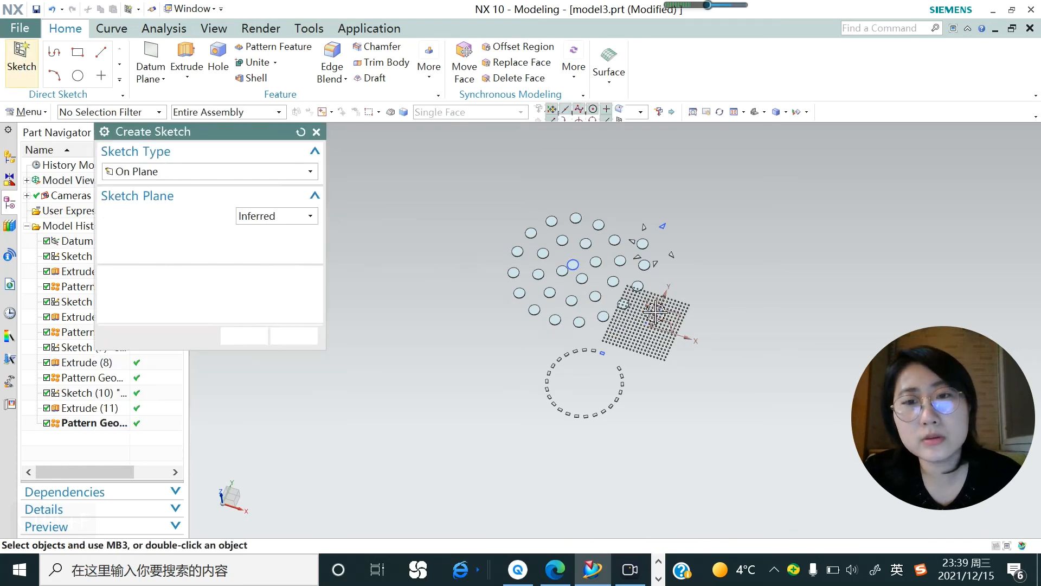
click(243, 336)
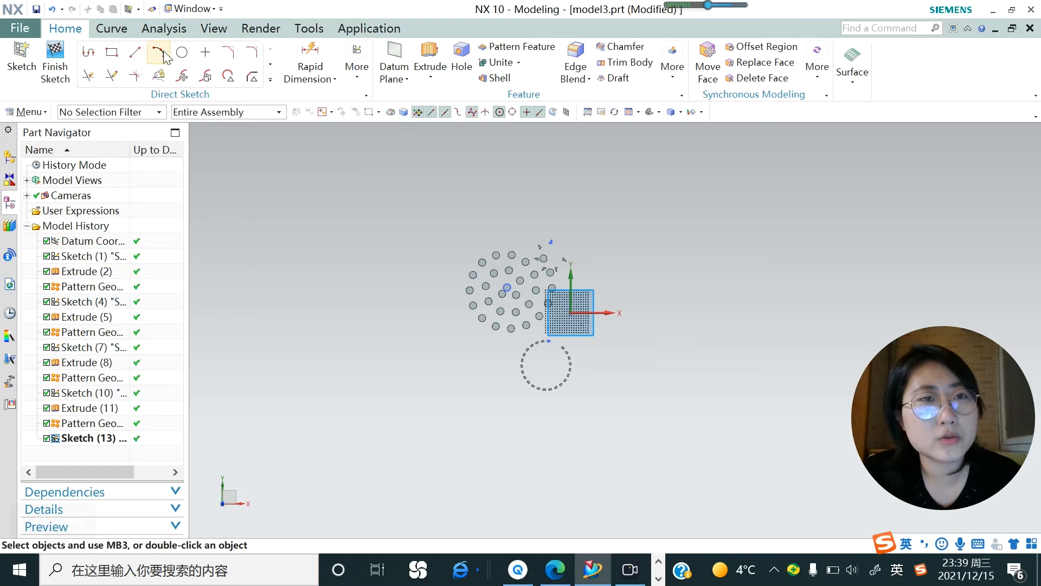
click(159, 53)
scroll(645, 269, up, 3)
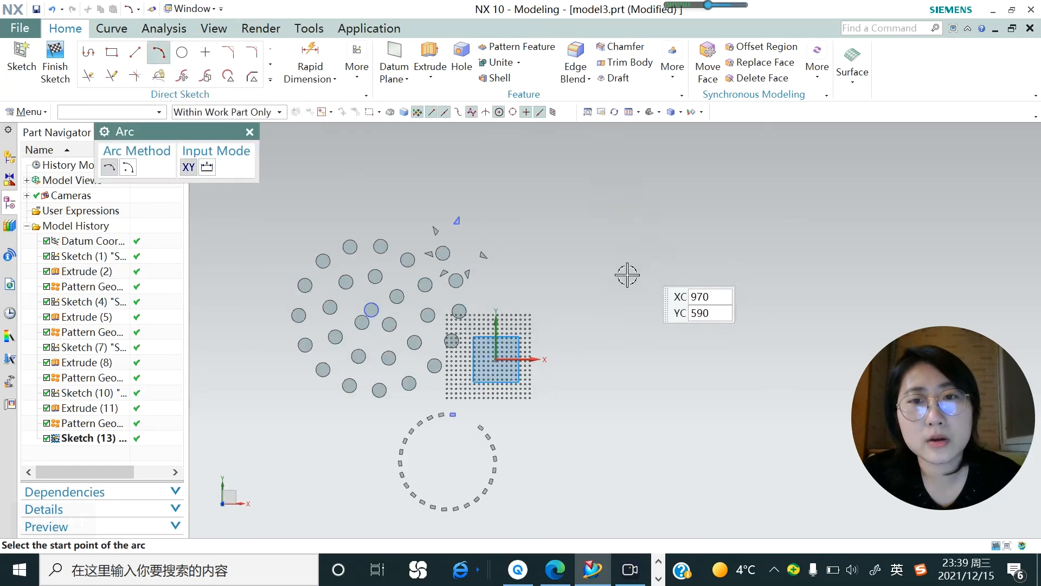
click(538, 298)
click(699, 191)
click(618, 221)
key(Escape)
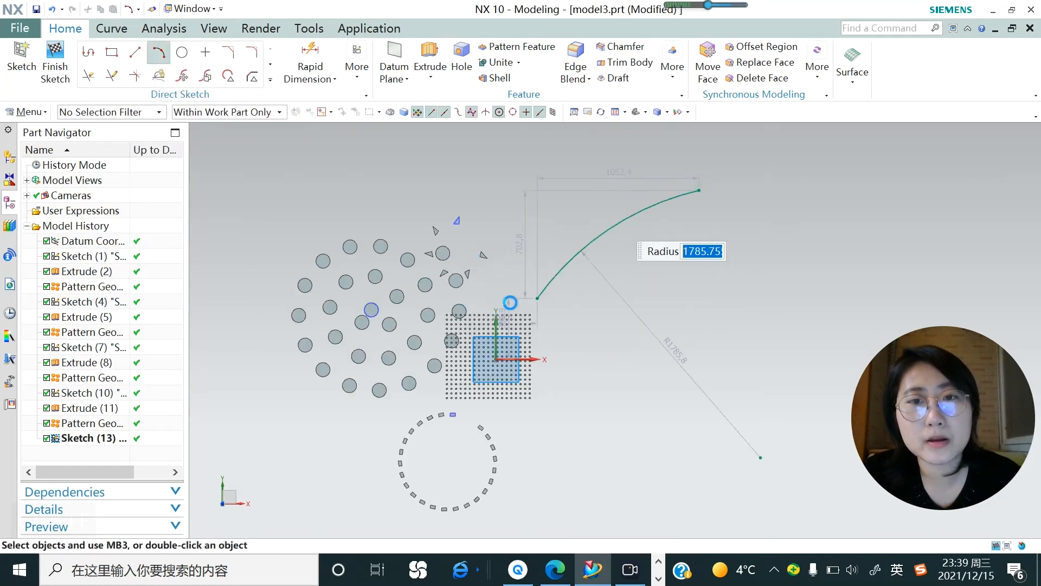
Draw a second arc of about 869 mm radius below the first, curving downward, and finish the sketch.
key(a)
click(537, 319)
click(602, 371)
click(572, 356)
click(249, 131)
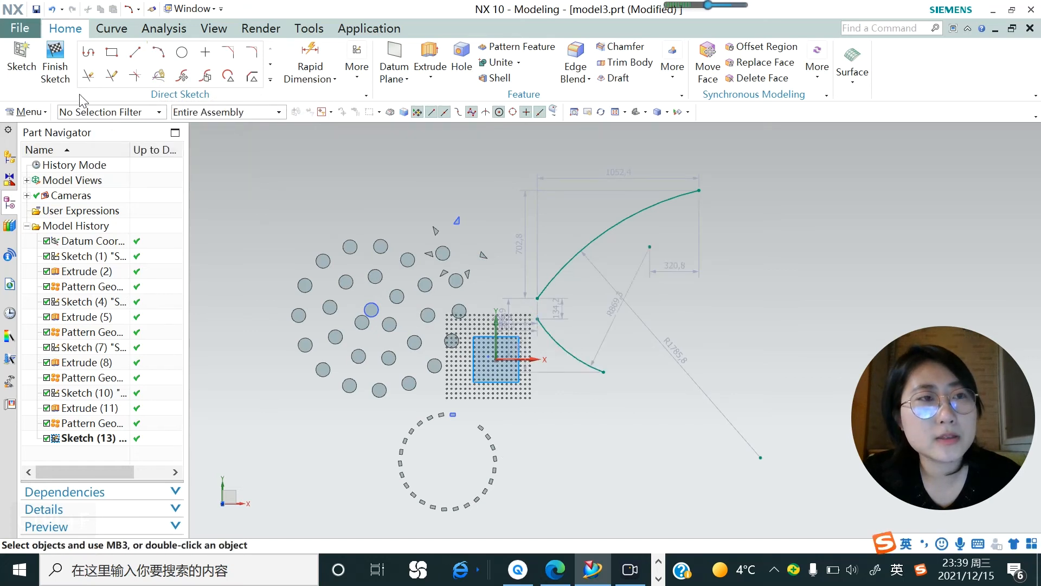
click(56, 64)
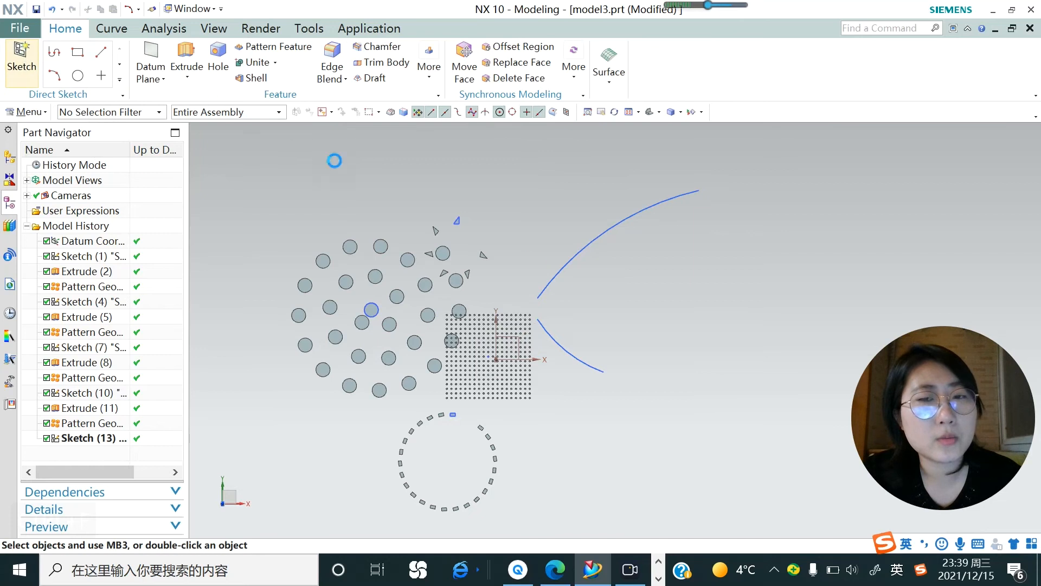
Sketch a 19 mm diameter circle on the XY plane between the two arcs and extrude it from -6 to 2 mm.
click(507, 347)
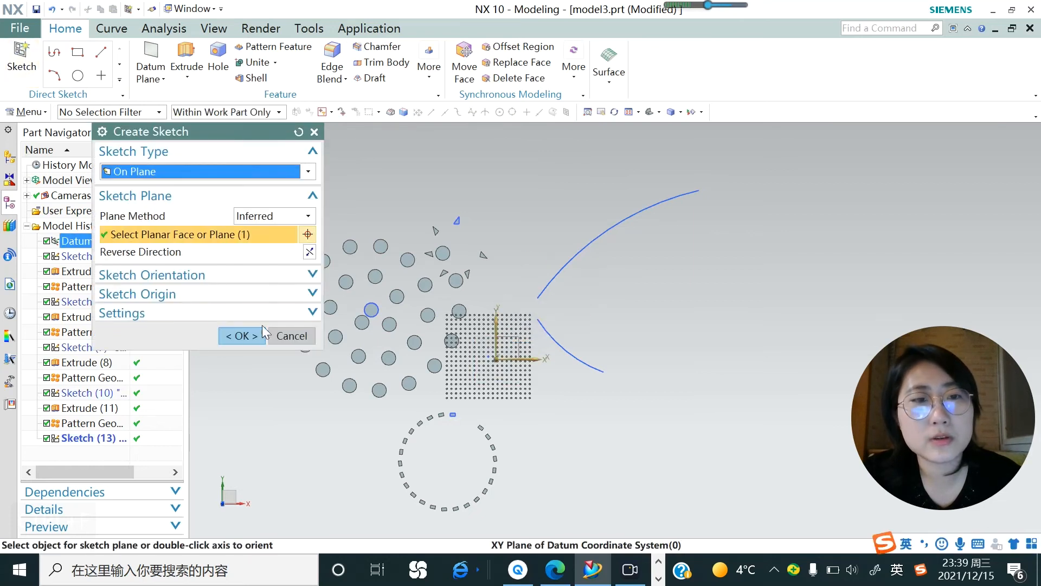
click(262, 329)
click(181, 53)
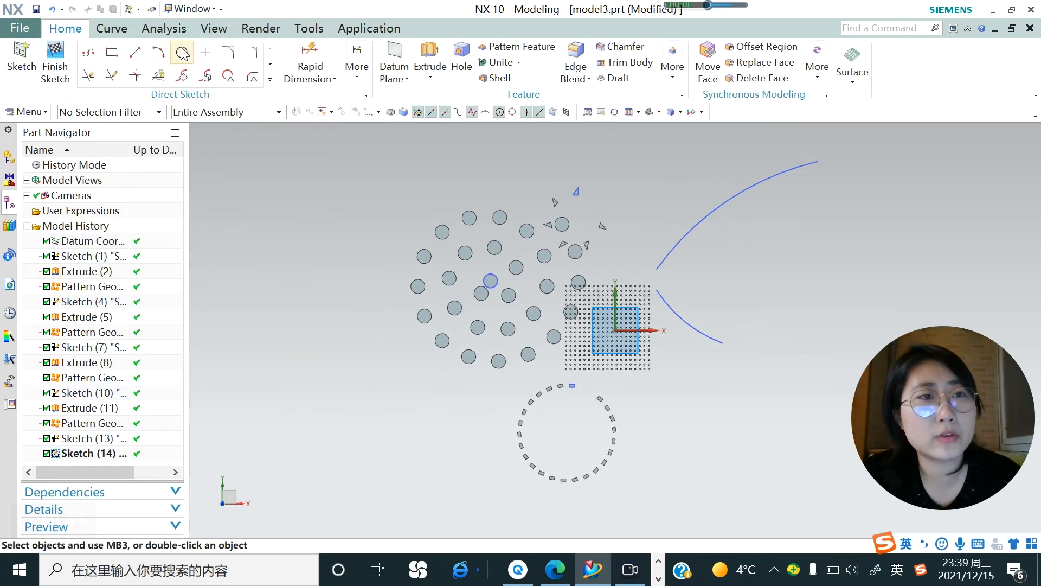
click(674, 275)
scroll(672, 274, up, 4)
text(19)
key(Return)
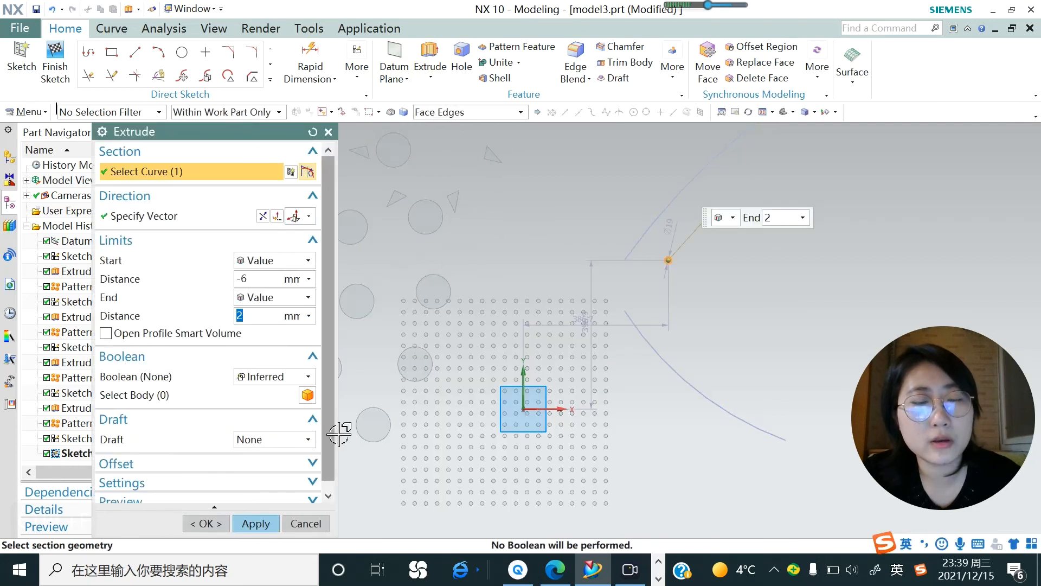
click(256, 523)
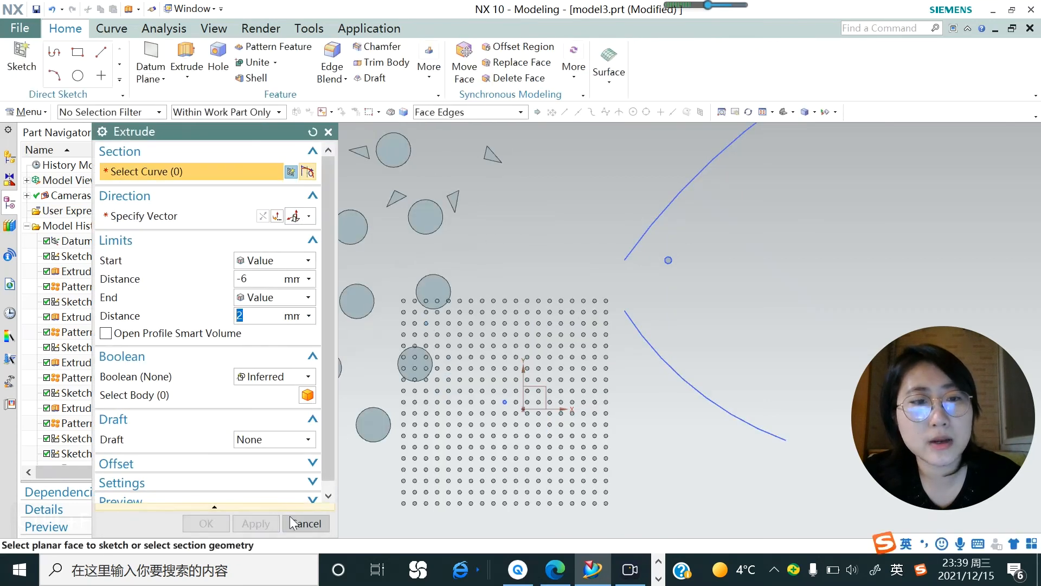
click(305, 524)
Start a new Pattern Geometry and select the small extruded cylinder between the arcs as the object to pattern.
click(27, 112)
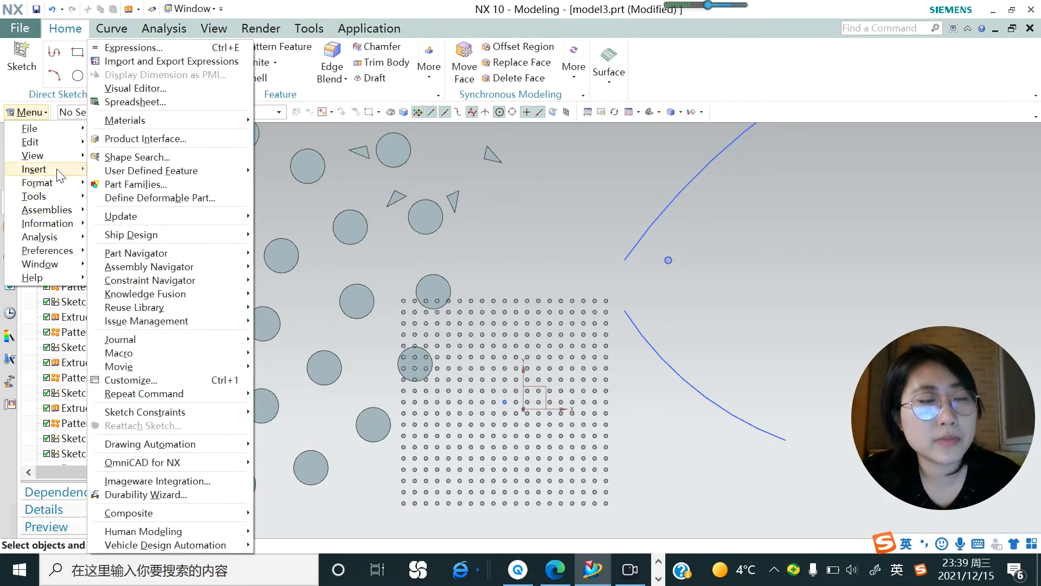
mouse_move(59, 177)
mouse_move(187, 278)
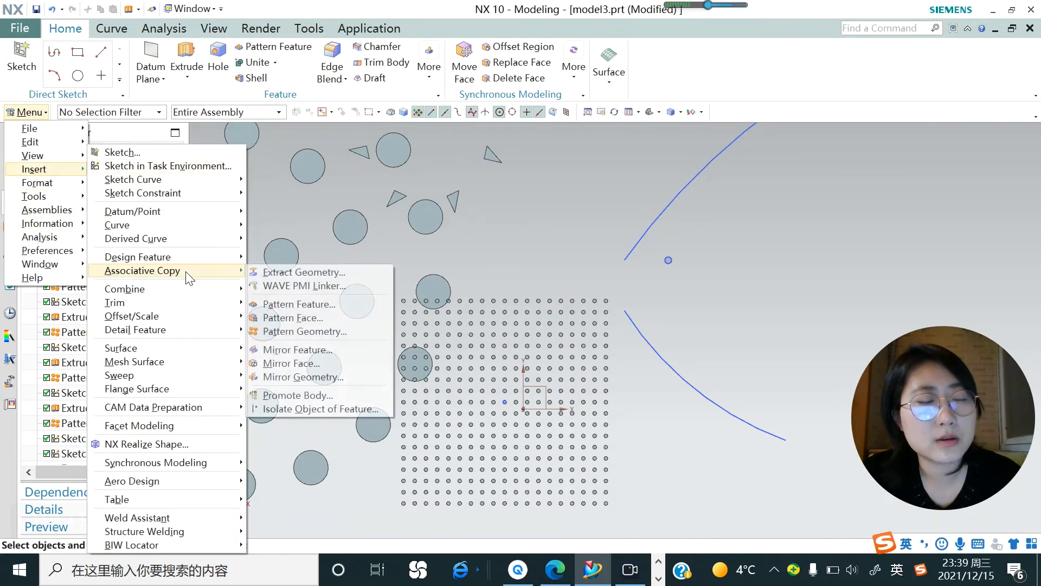
click(302, 332)
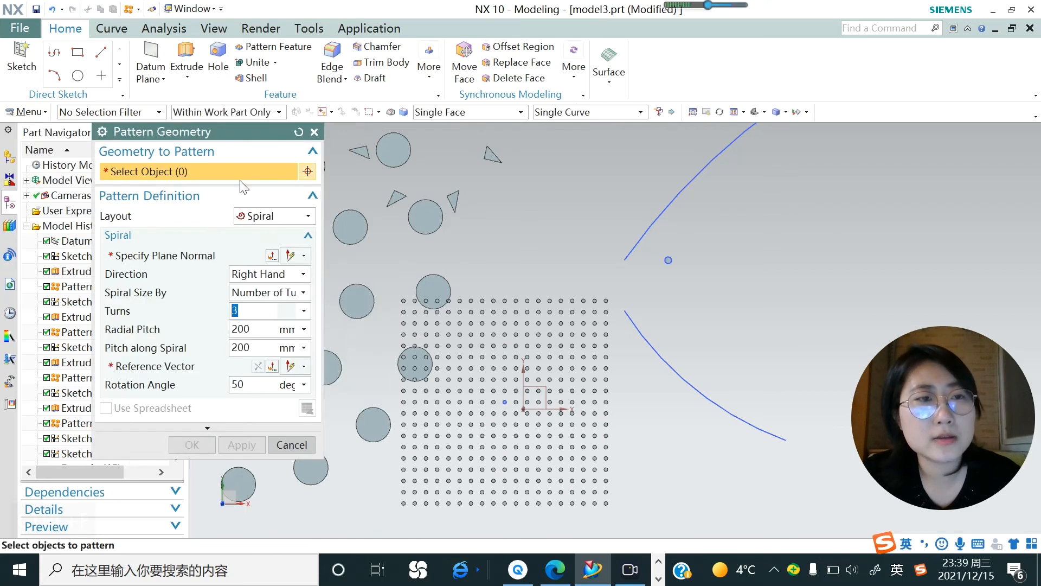
scroll(655, 249, up, 3)
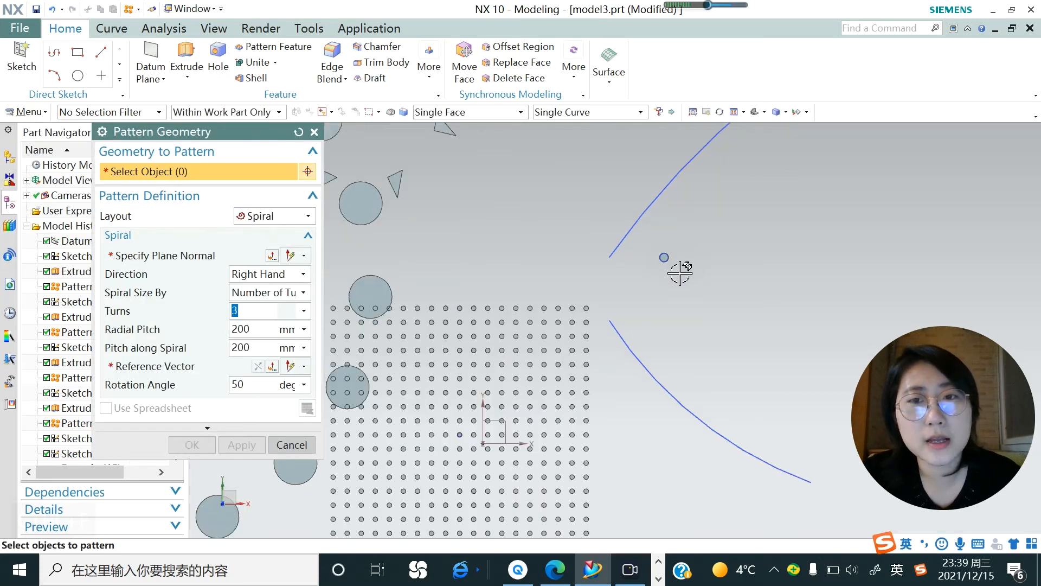
click(655, 250)
scroll(539, 284, down, 2)
middle_drag(620, 309, 633, 326)
scroll(645, 357, up, 3)
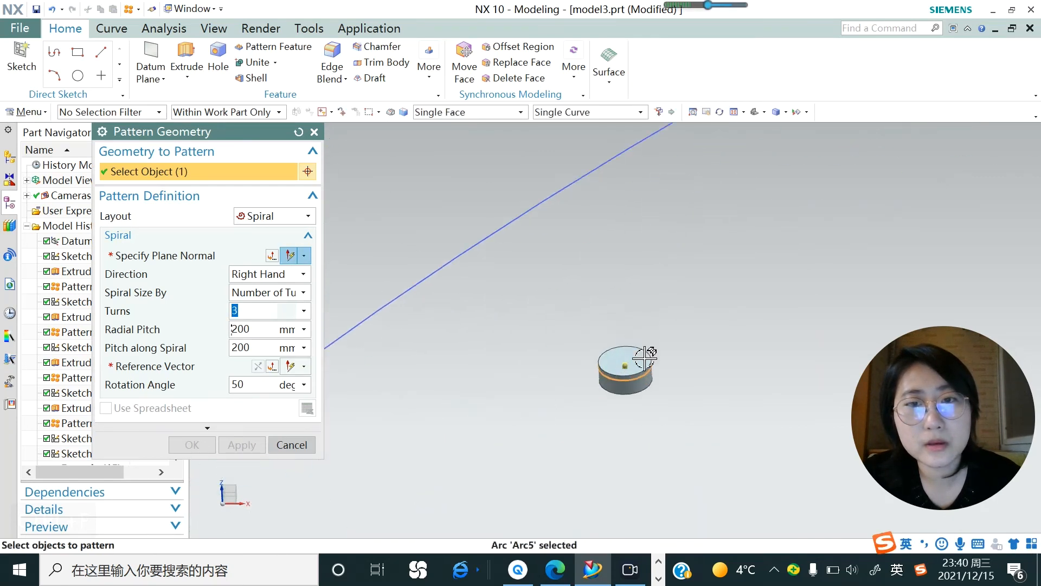
scroll(645, 358, up, 2)
shift+click(585, 423)
scroll(546, 340, down, 5)
middle_drag(519, 297, 545, 326)
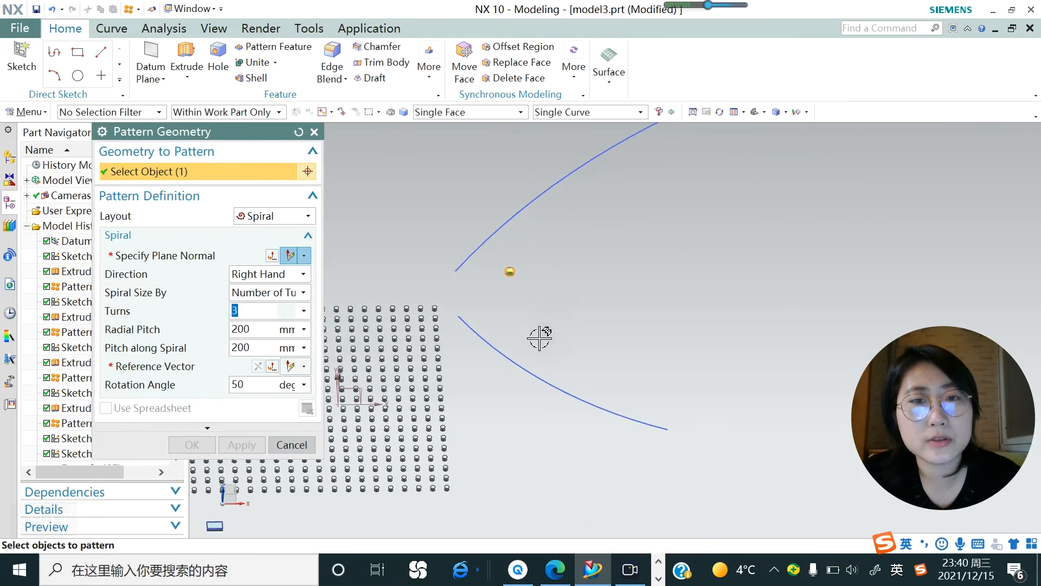
Change the pattern layout to Along and select the upper arc as the Direction 1 path.
click(294, 219)
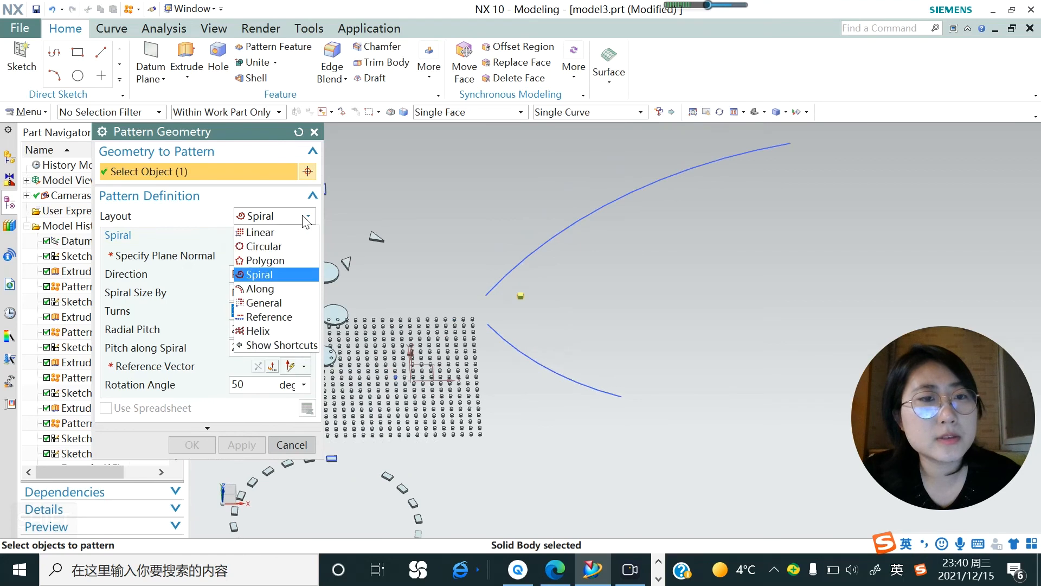
click(271, 290)
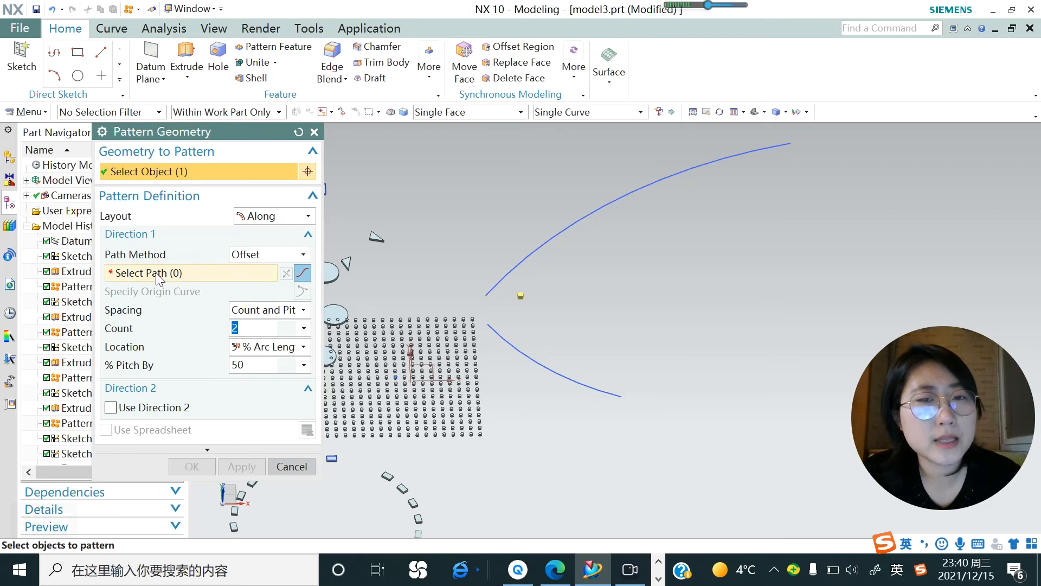
click(156, 272)
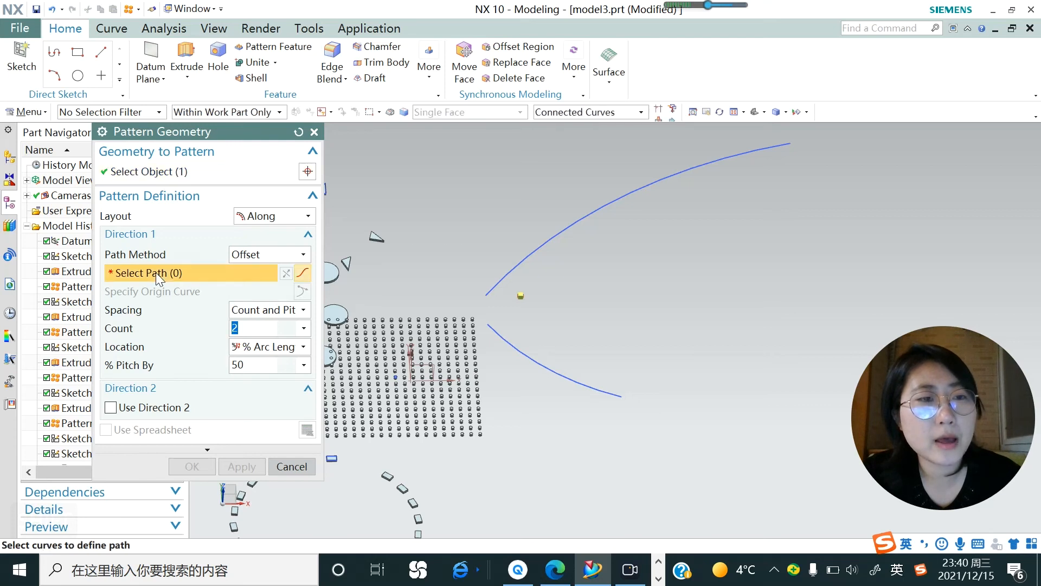
click(534, 253)
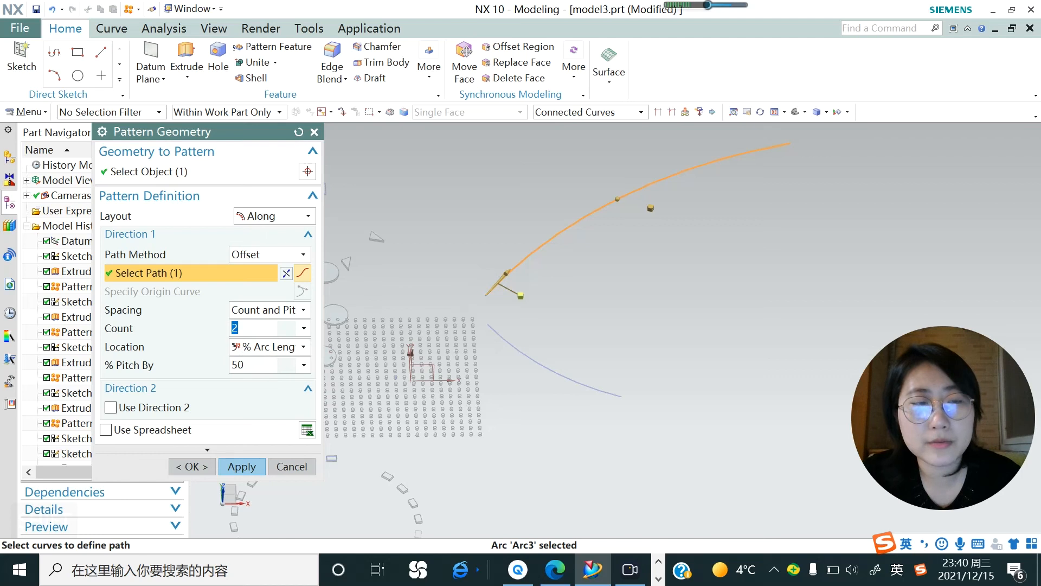
Set the Direction 1 count to 10 and the pitch to 5 percent of the arc length.
text(10)
key(Return)
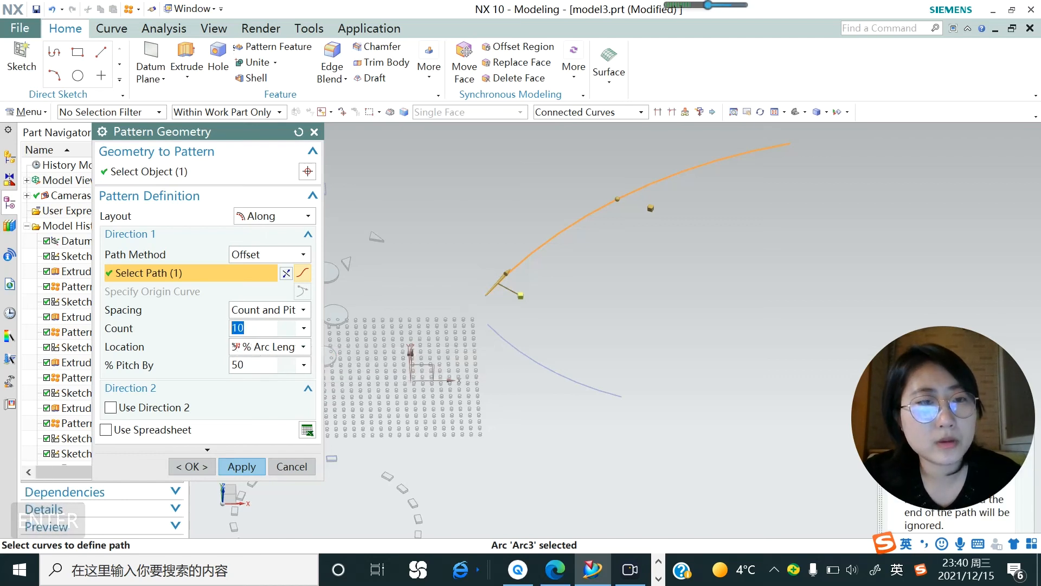
drag(247, 365, 238, 365)
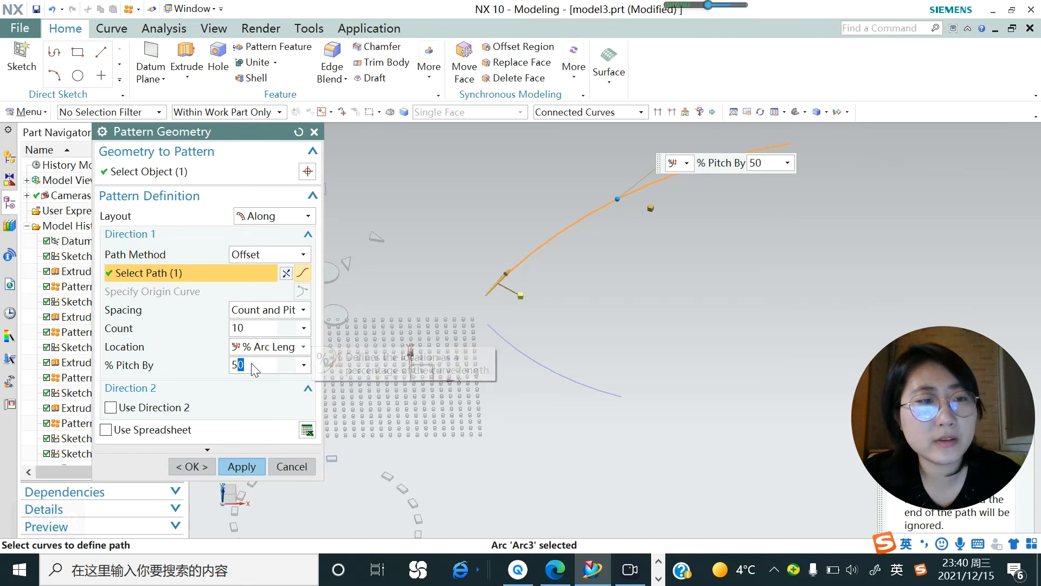
key(BackSpace)
key(Return)
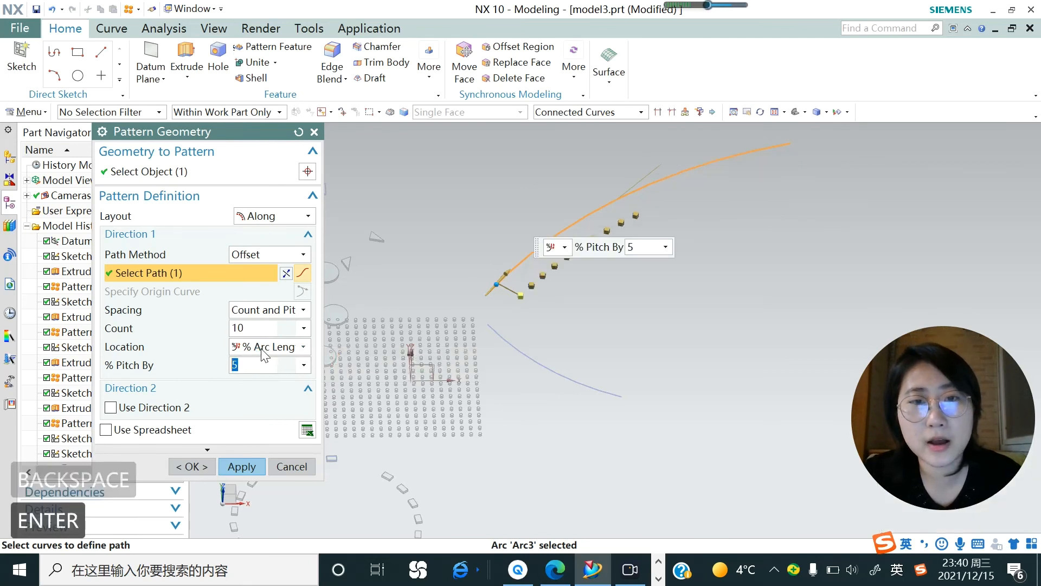
scroll(586, 257, up, 3)
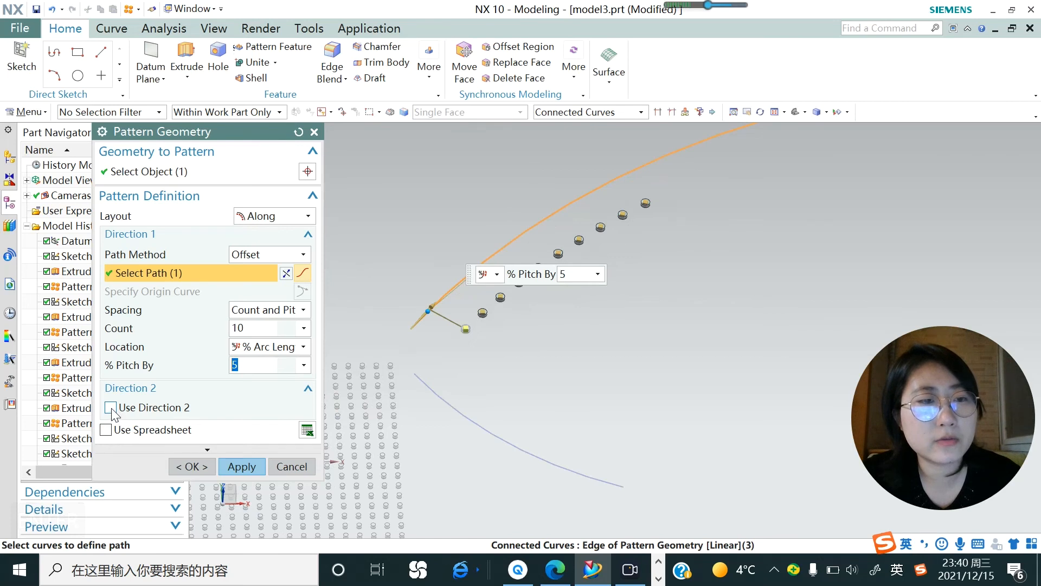
Enable Direction 2 for the Along pattern and select the lower arc as its path.
click(111, 408)
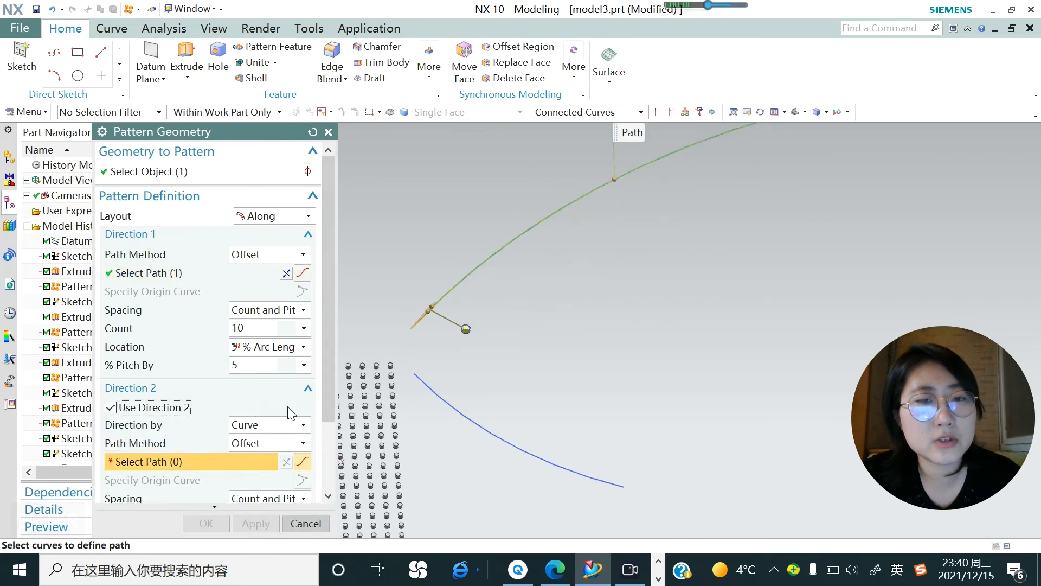
click(426, 384)
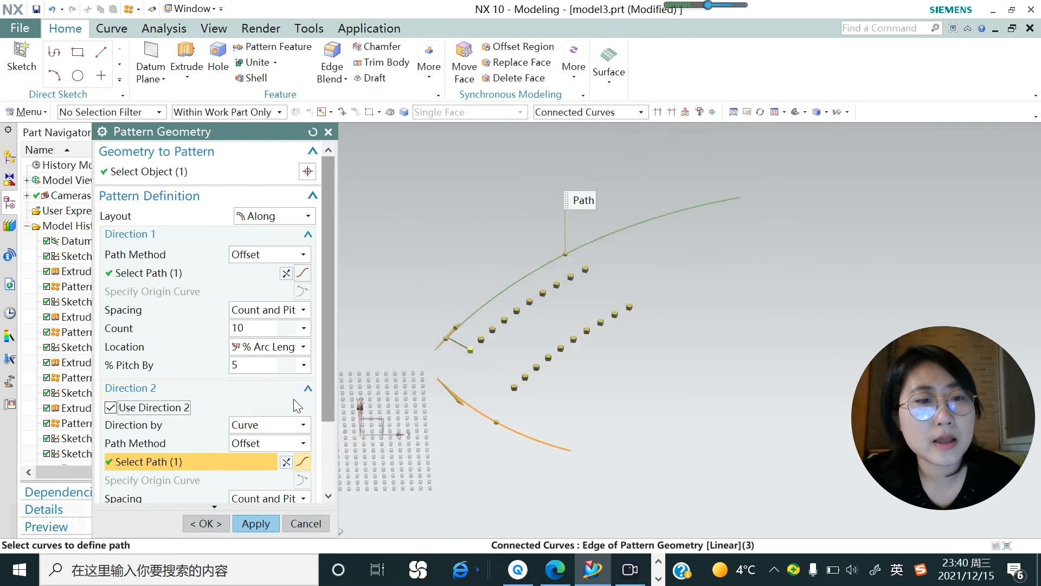
Set the Direction 2 count to 5 and the pitch to 10 percent of the arc length.
scroll(331, 408, down, 1)
scroll(331, 408, down, 3)
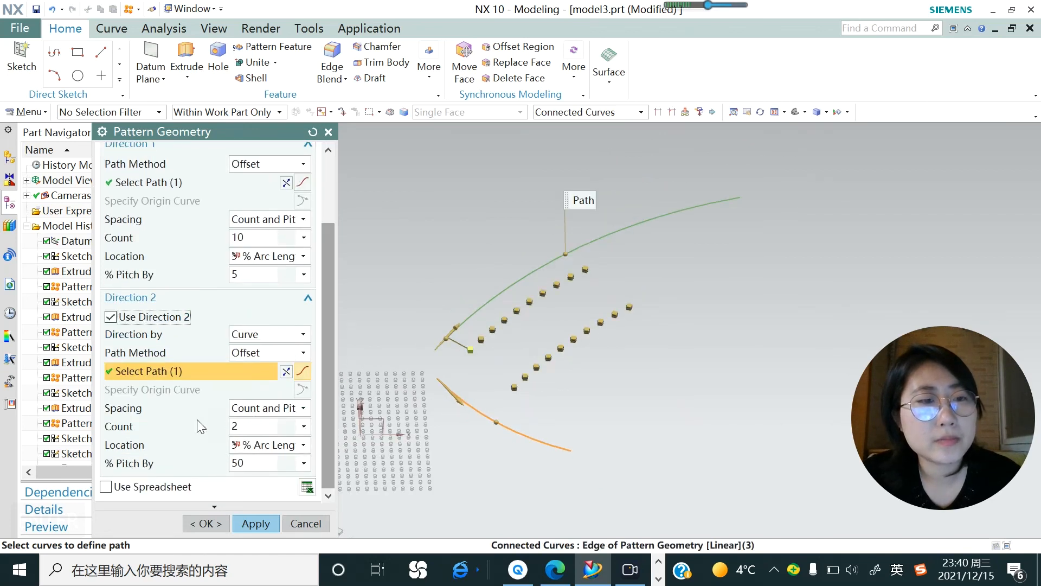
double_click(236, 426)
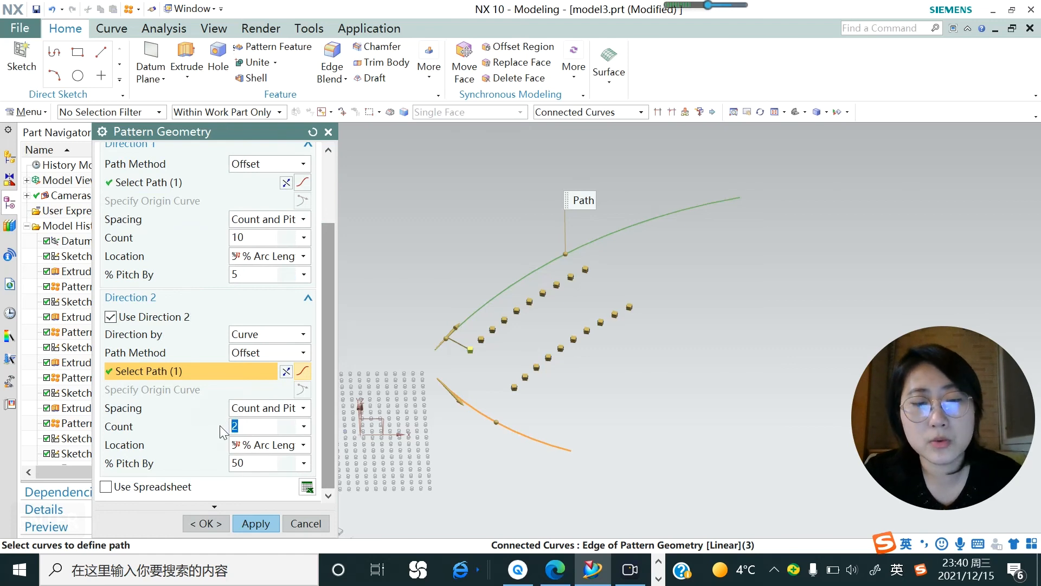
text(5)
key(Return)
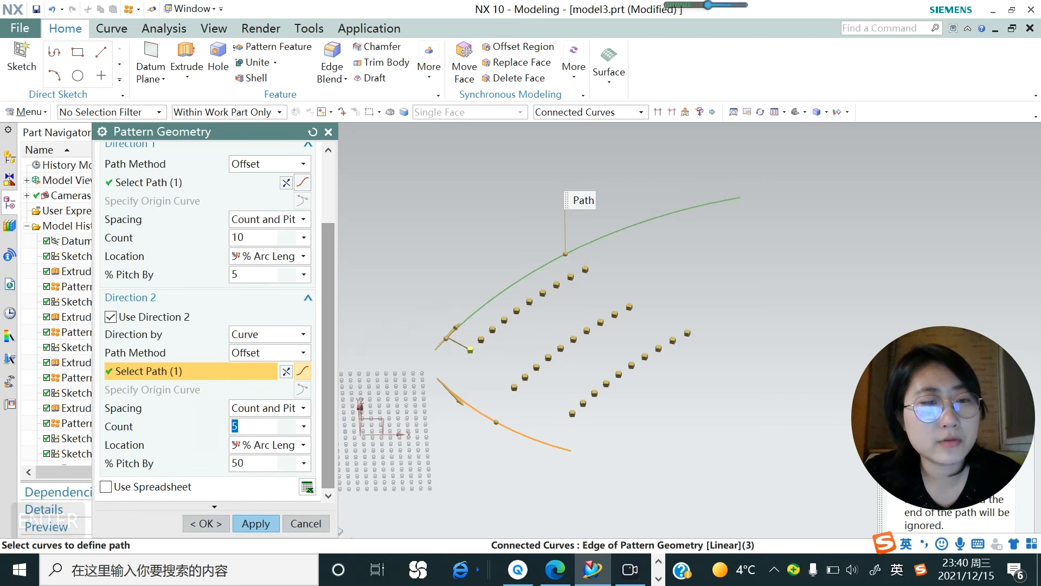
drag(246, 463, 237, 463)
text(10)
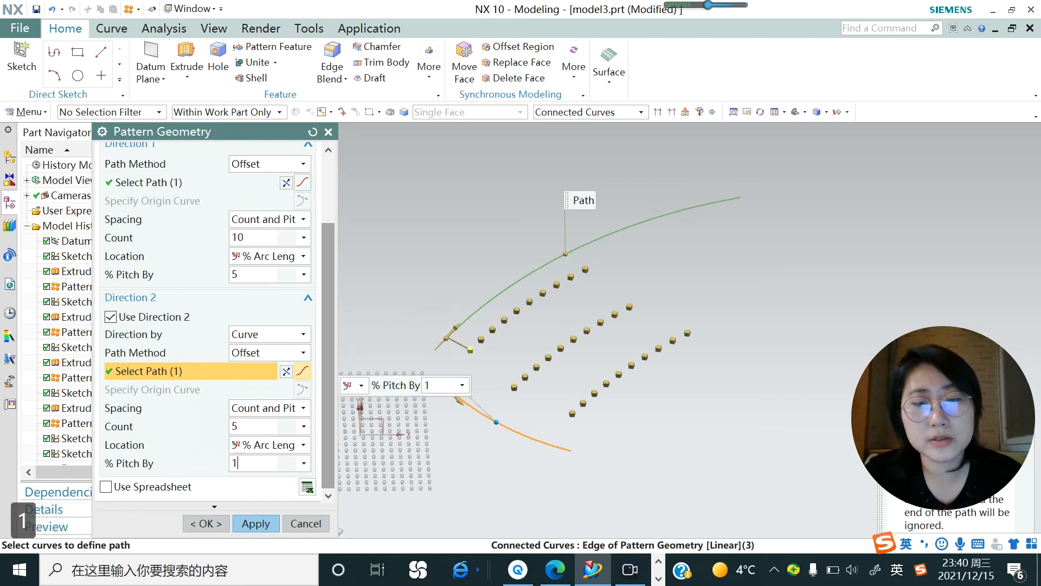
key(Return)
Apply the two-direction Along pattern of the small cylinder and close Pattern Geometry.
scroll(494, 362, up, 2)
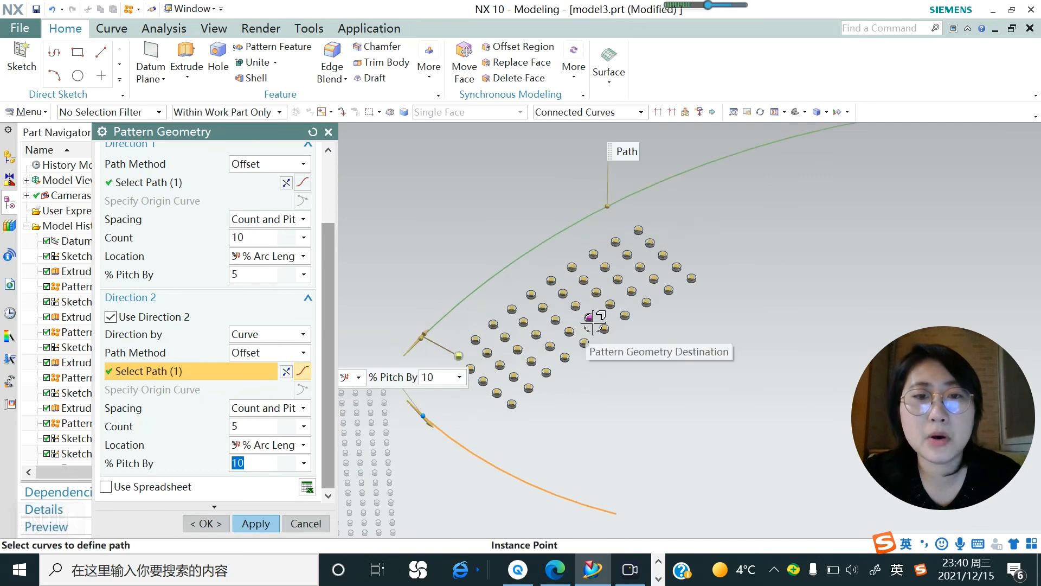
click(266, 523)
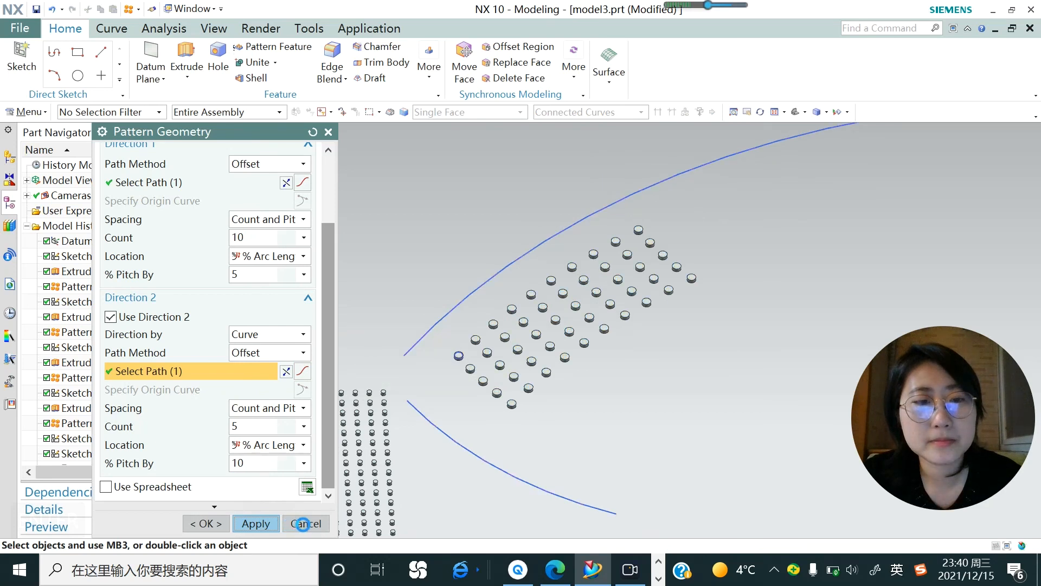
click(303, 524)
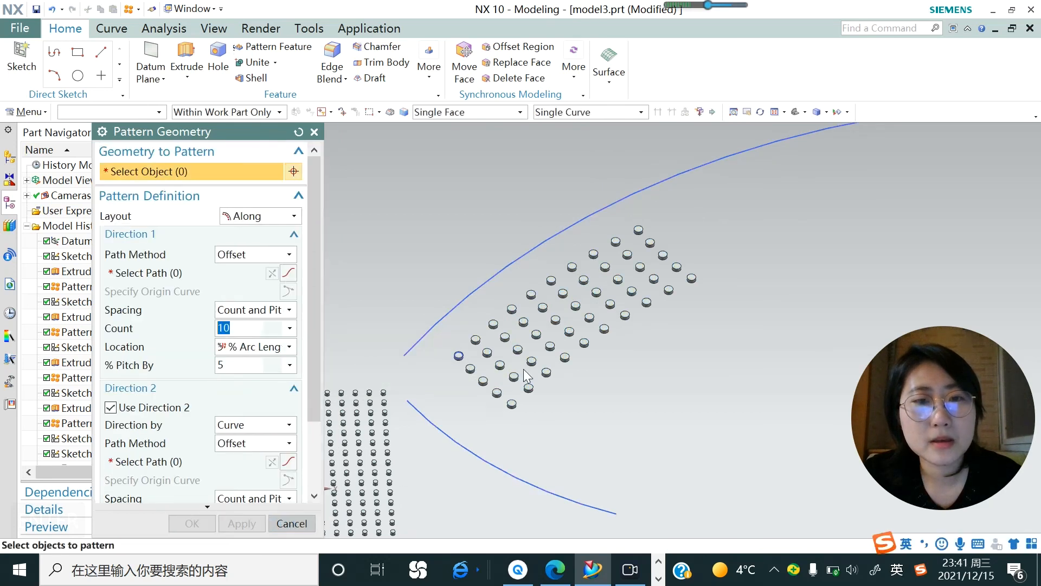
scroll(546, 320, down, 6)
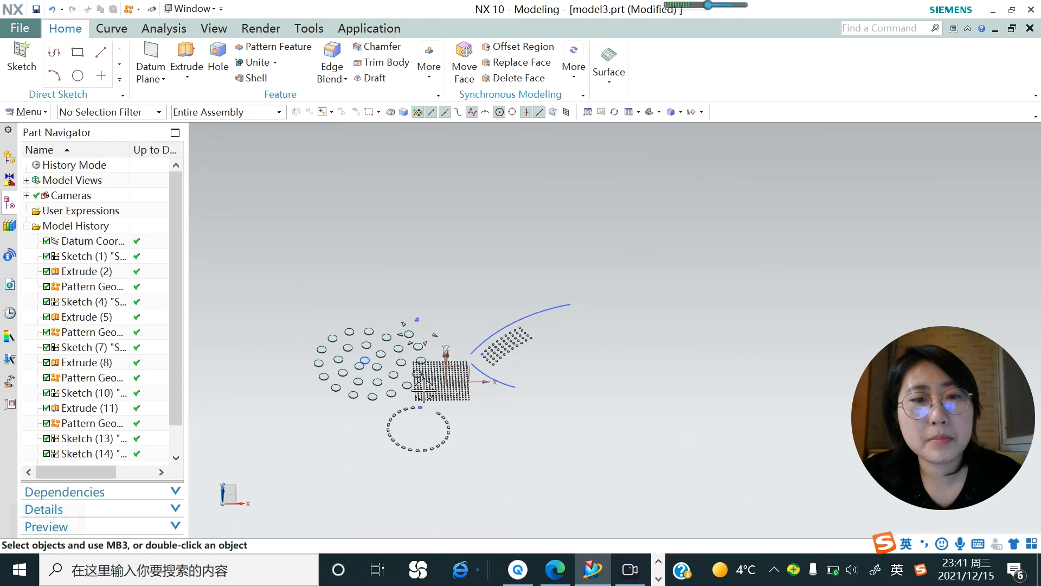
scroll(379, 401, up, 3)
click(400, 302)
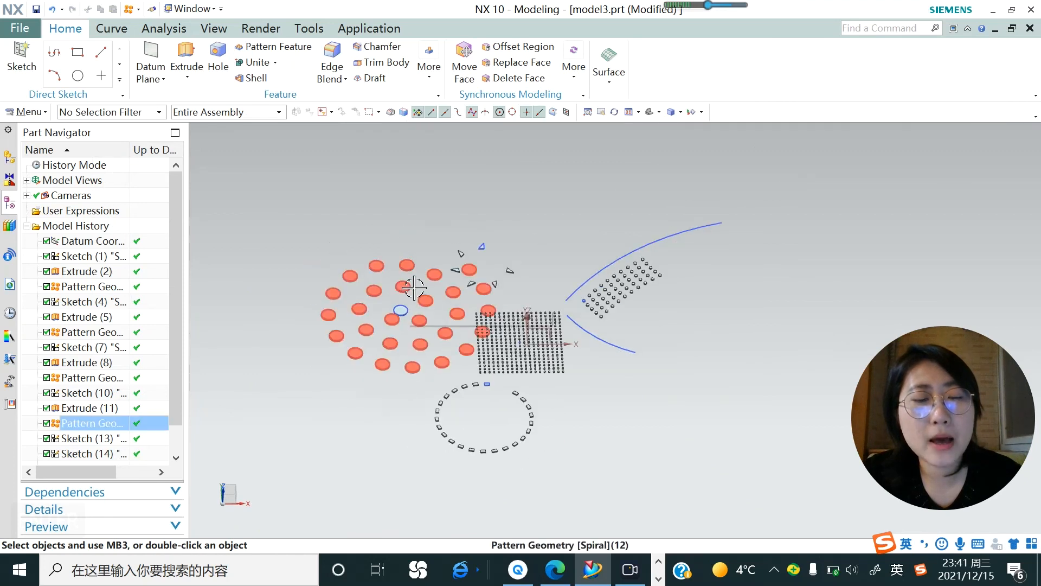
key(Escape)
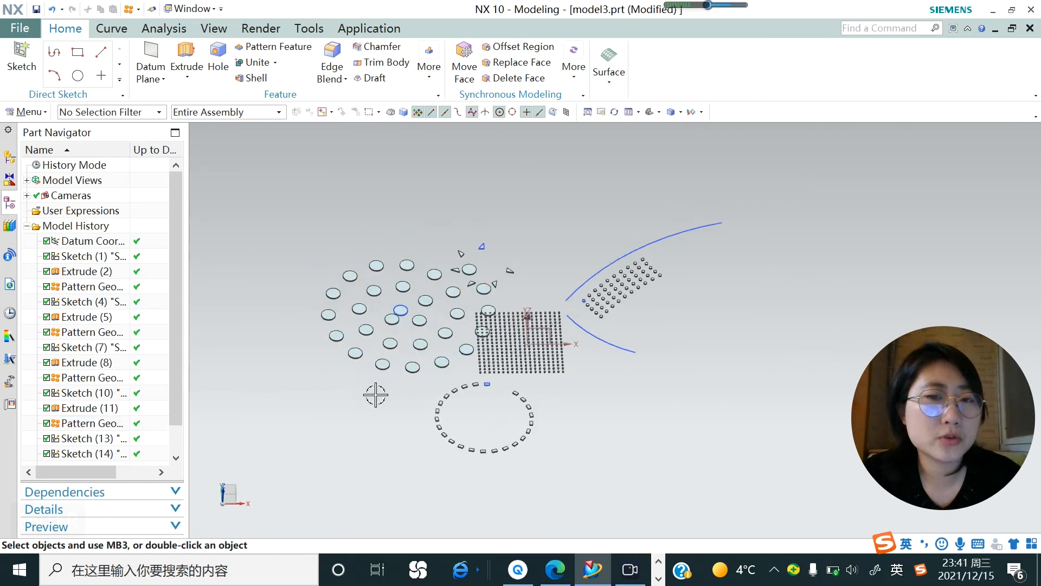